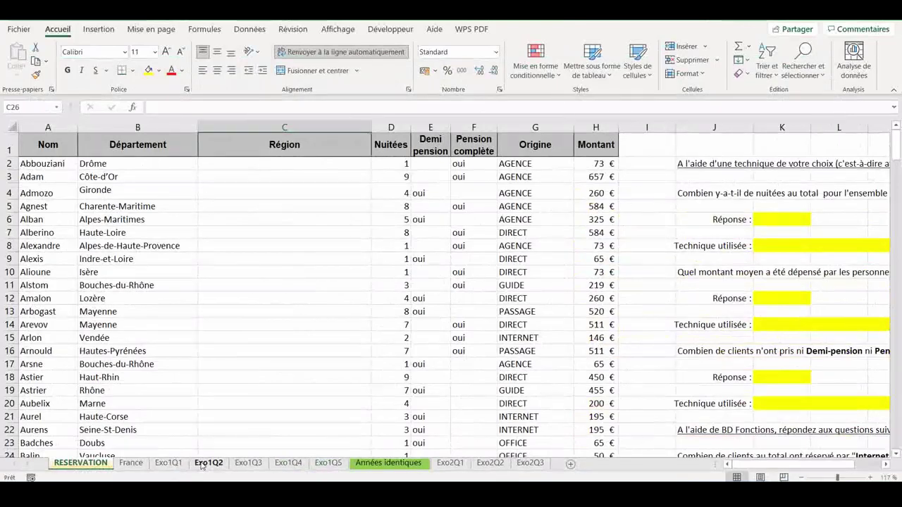
Step: Look through the RESERVATION, Exo1Q1 and France sheets
{"action": "left_click", "coordinate": [521, 248]}
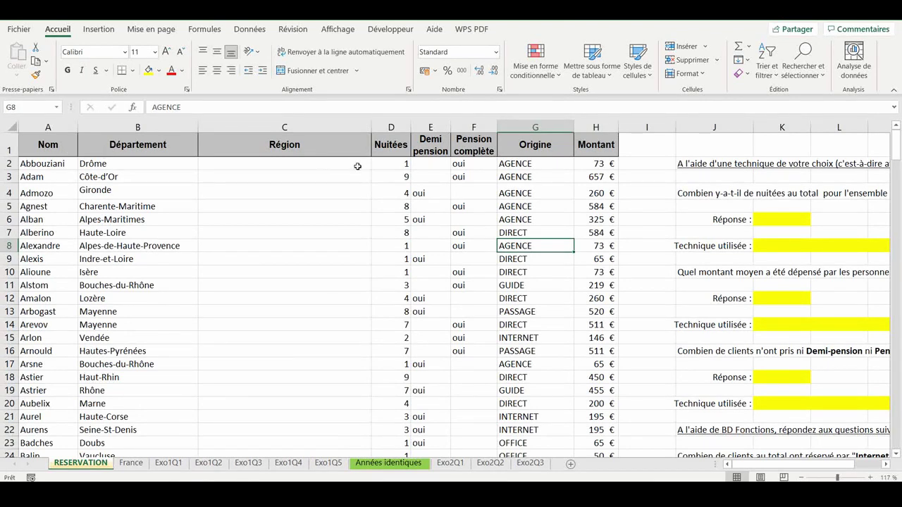
{"action": "left_click", "coordinate": [173, 464]}
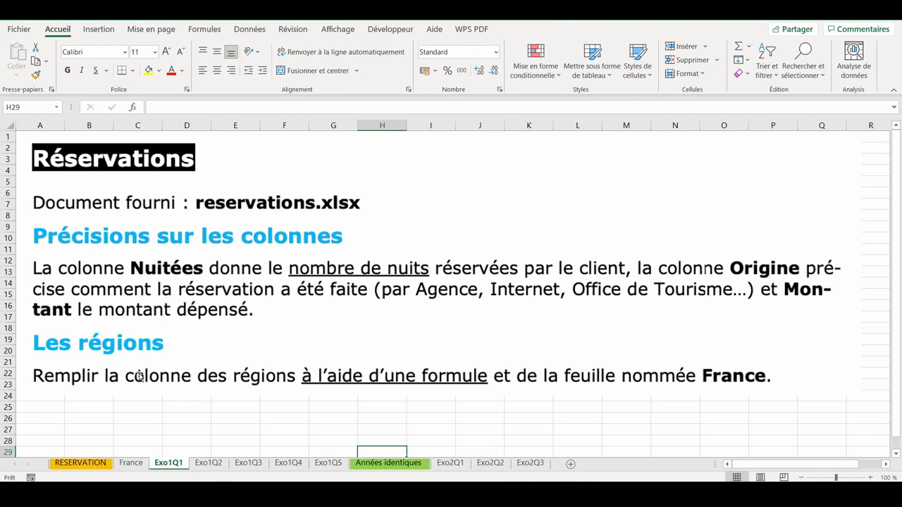
{"action": "left_click", "coordinate": [103, 463]}
{"action": "left_click", "coordinate": [36, 180]}
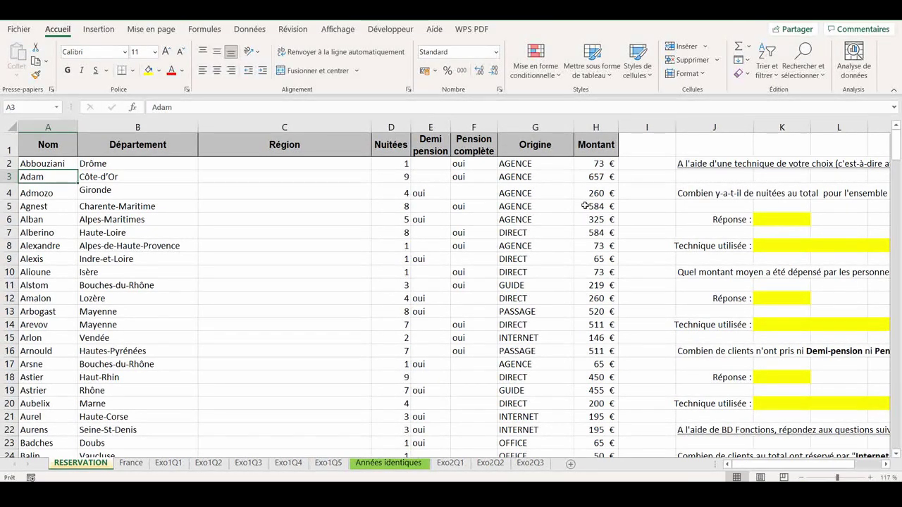
{"action": "left_click", "coordinate": [169, 463]}
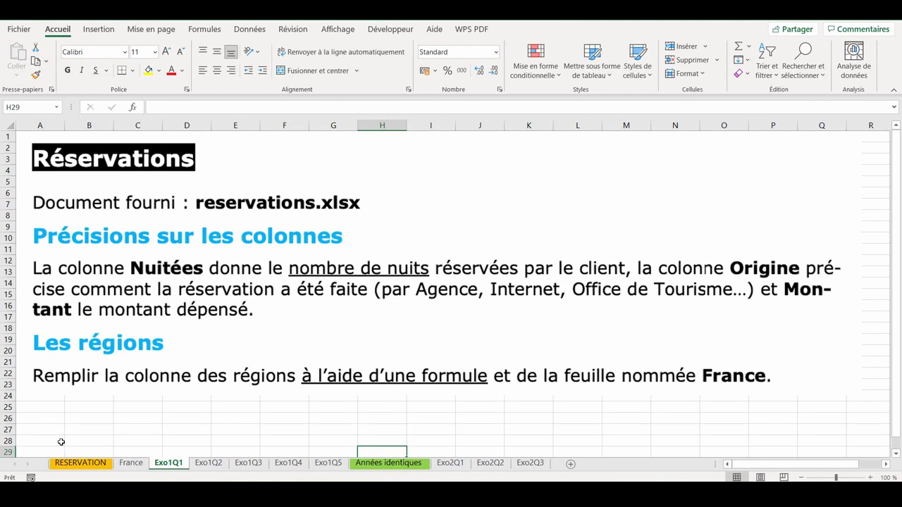
{"action": "left_click", "coordinate": [130, 463]}
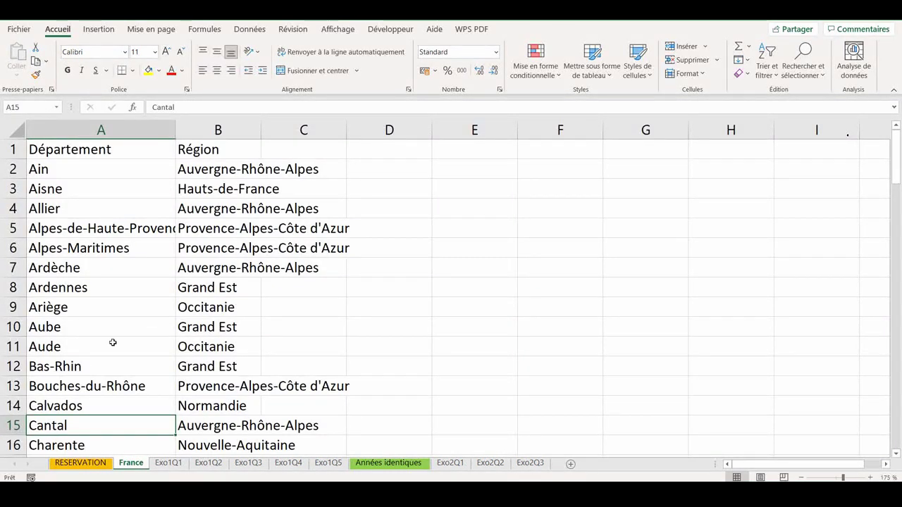
{"action": "key", "text": "ctrl+Page_Up"}
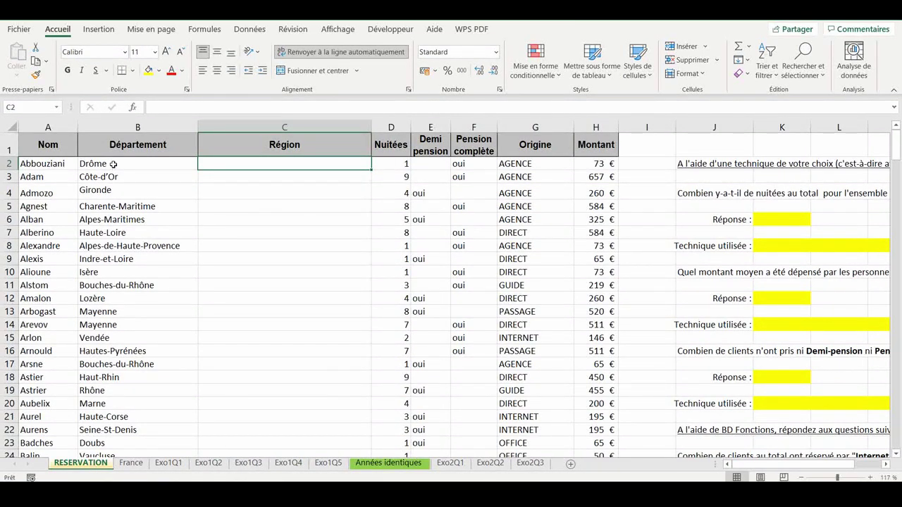
Step: Format the France sheet's Département/Région list A1:B93 as a table with headers
{"action": "left_click", "coordinate": [131, 463]}
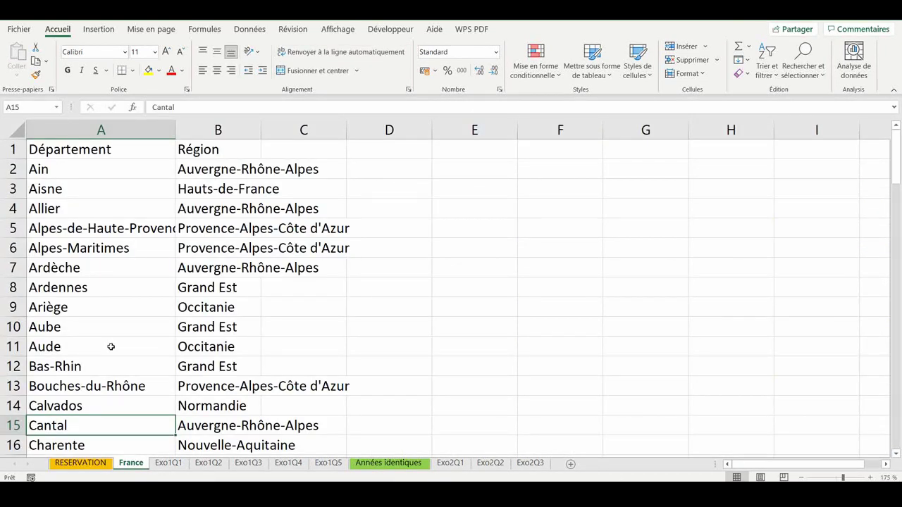
{"action": "left_click", "coordinate": [209, 431]}
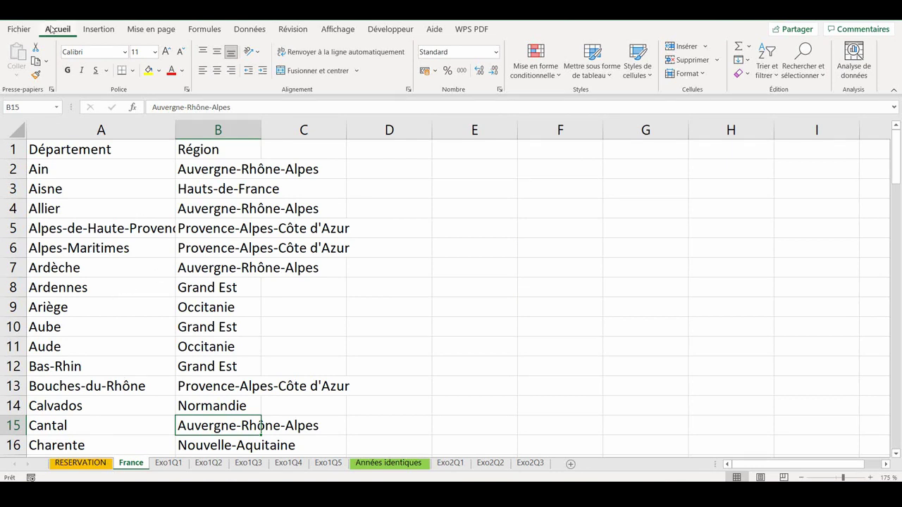
{"action": "left_click", "coordinate": [592, 76]}
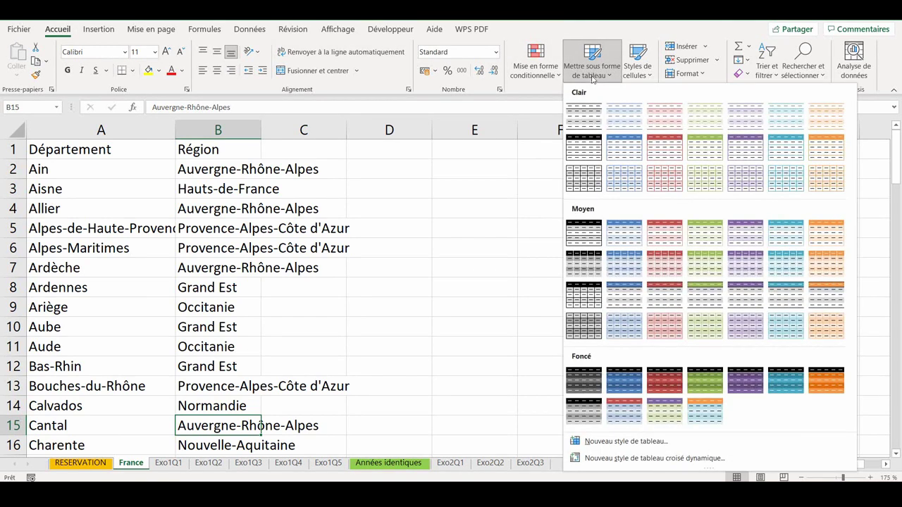
{"action": "left_click", "coordinate": [624, 233]}
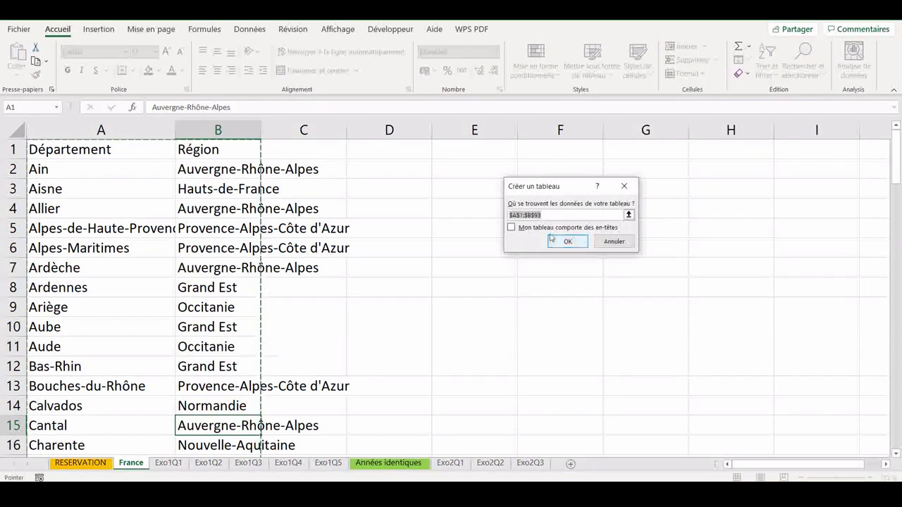
{"action": "left_click", "coordinate": [527, 227]}
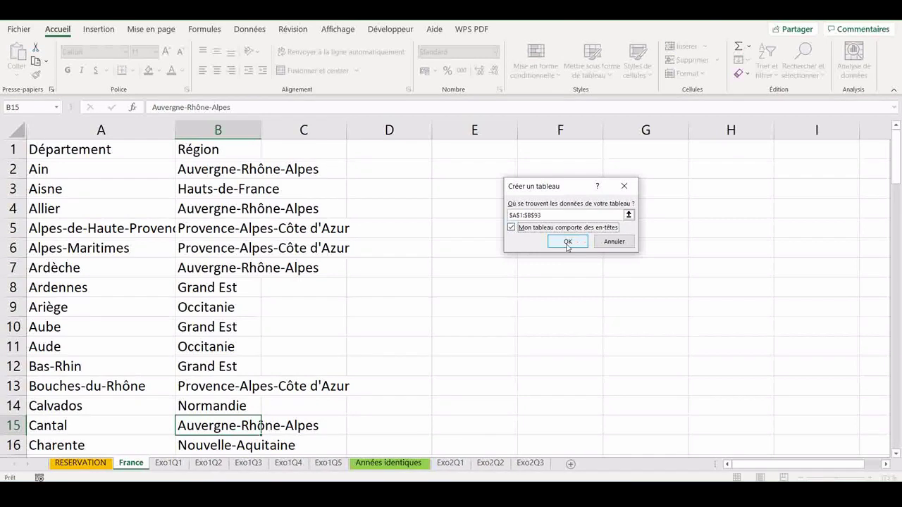
{"action": "left_click", "coordinate": [568, 241]}
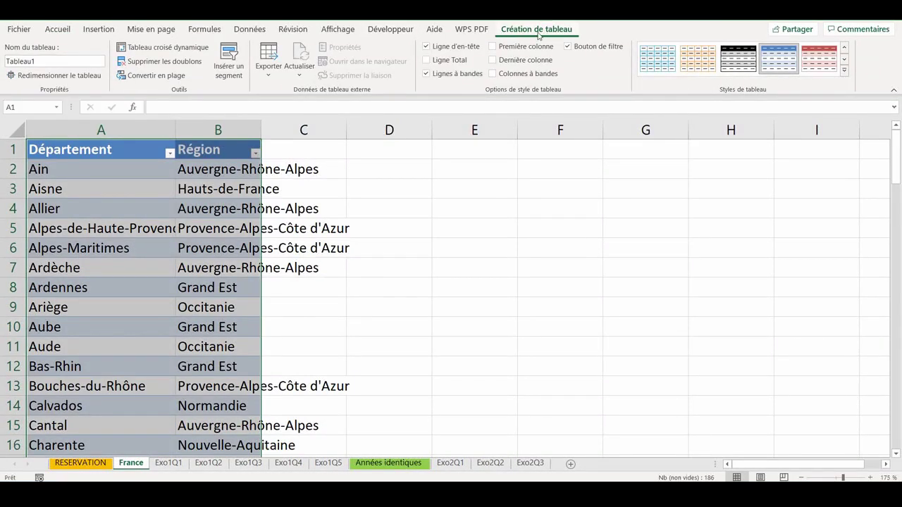
Step: Rename the table to france and return to RESERVATION
{"action": "double_click", "coordinate": [71, 60]}
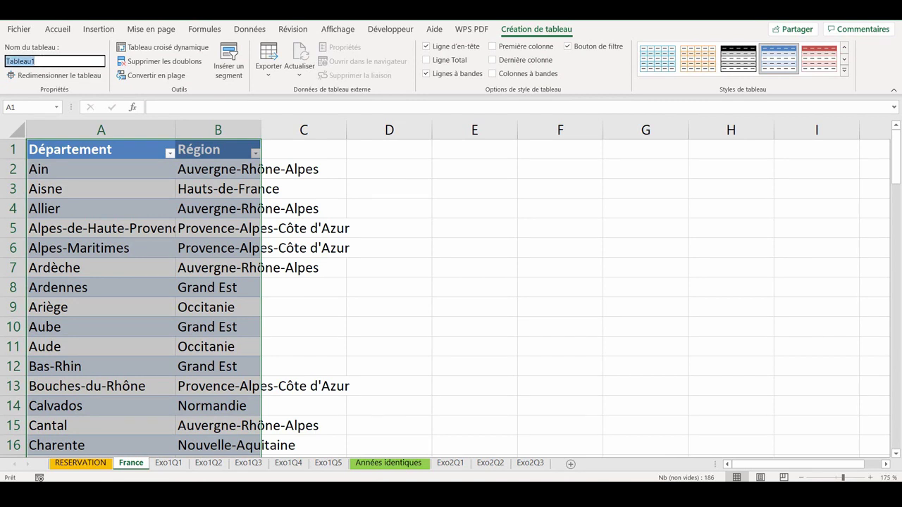
{"action": "type", "text": "france"}
{"action": "key", "text": "Return"}
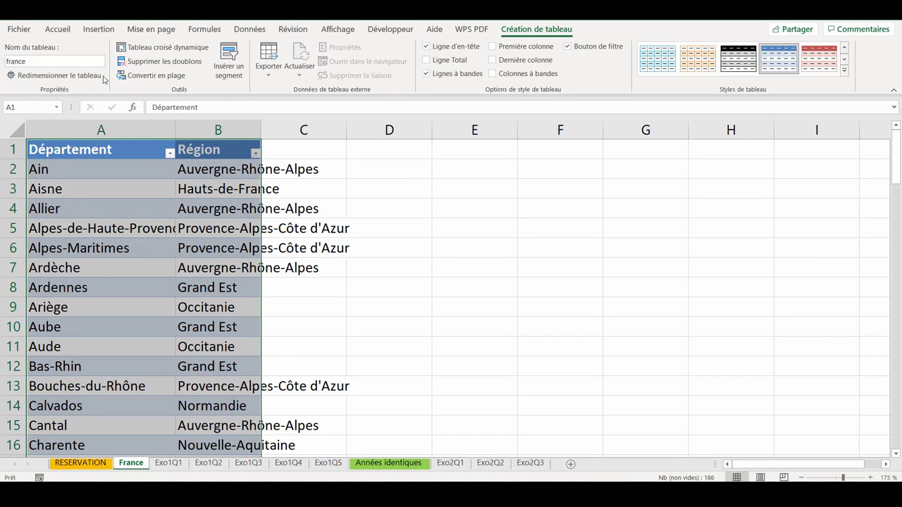
{"action": "key", "text": "ctrl+Page_Up"}
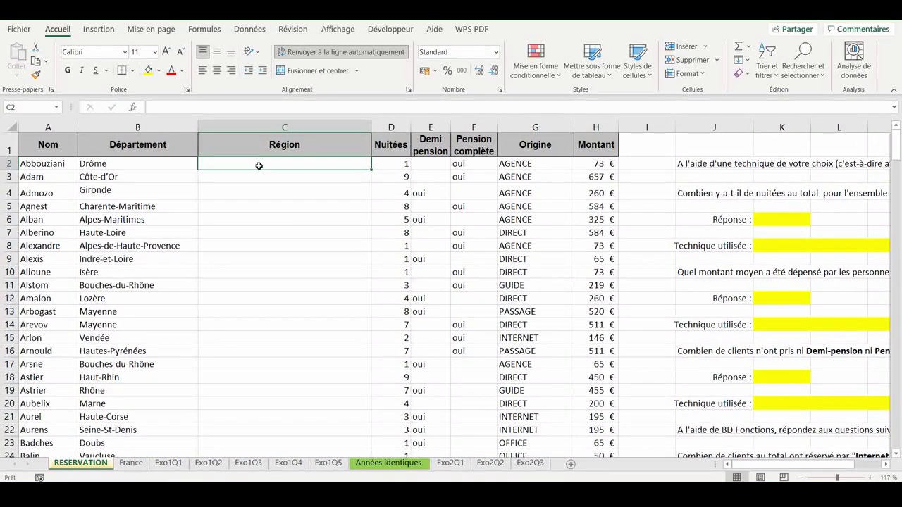
Step: Enter =RECHERCHEV(B2;France;2;0) in C2, copy it down column C, then open Exo1Q2
{"action": "left_click", "coordinate": [204, 29]}
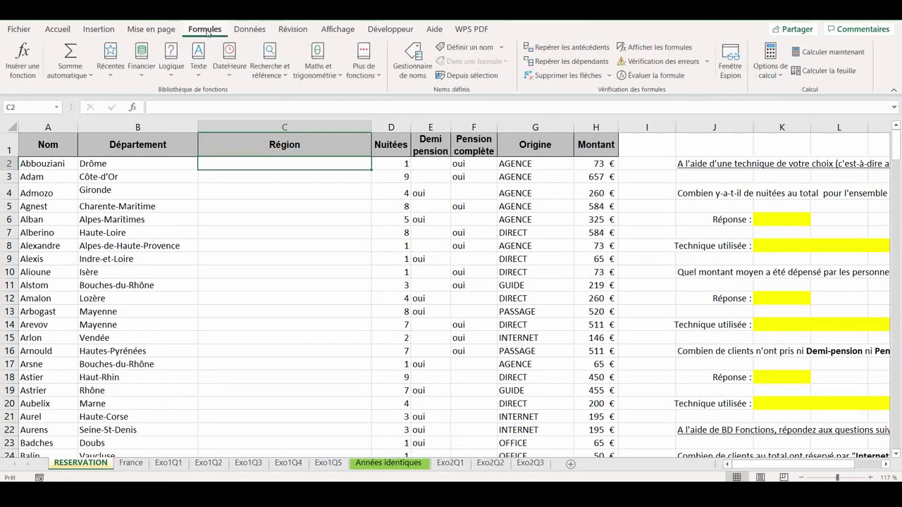
{"action": "left_click", "coordinate": [269, 70]}
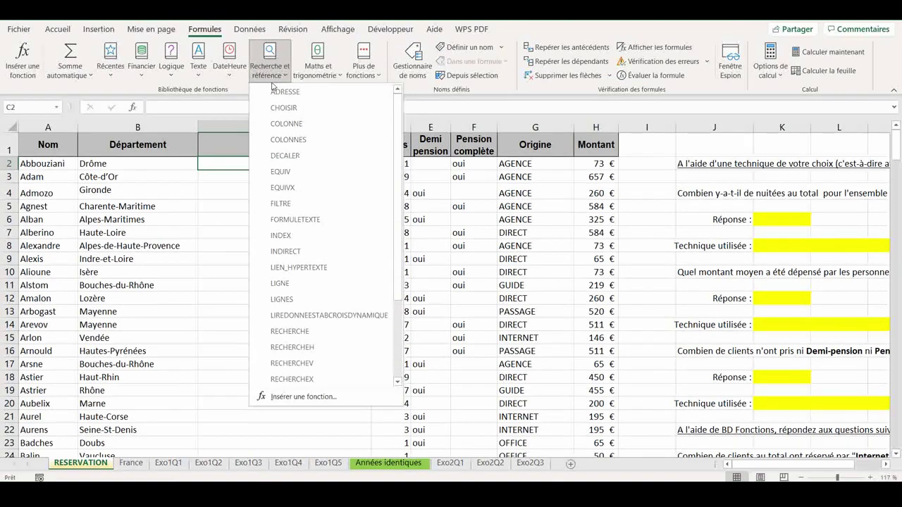
{"action": "left_click", "coordinate": [293, 363]}
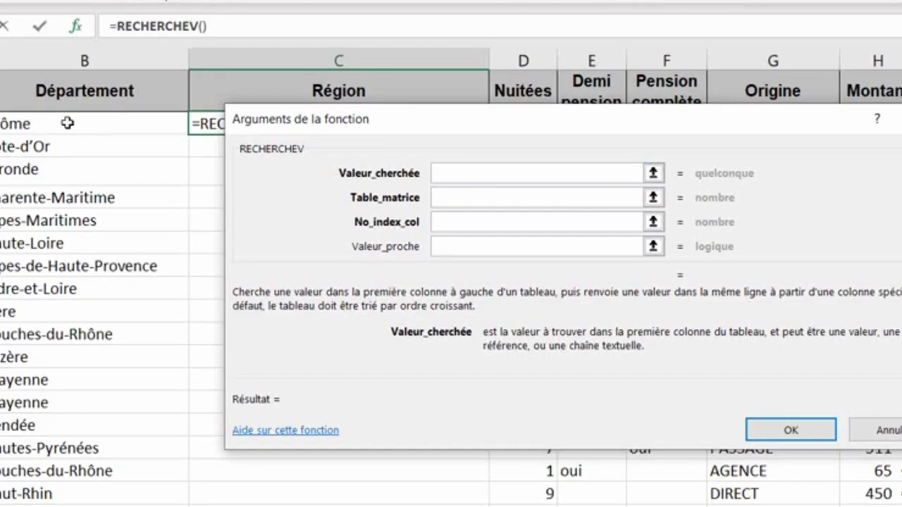
{"action": "left_click", "coordinate": [177, 120]}
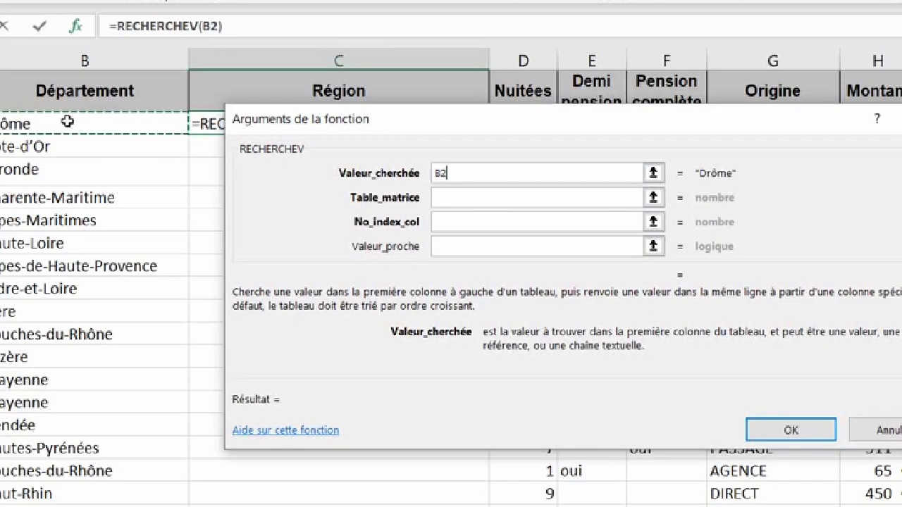
{"action": "left_click", "coordinate": [453, 201]}
{"action": "type", "text": "Fra"}
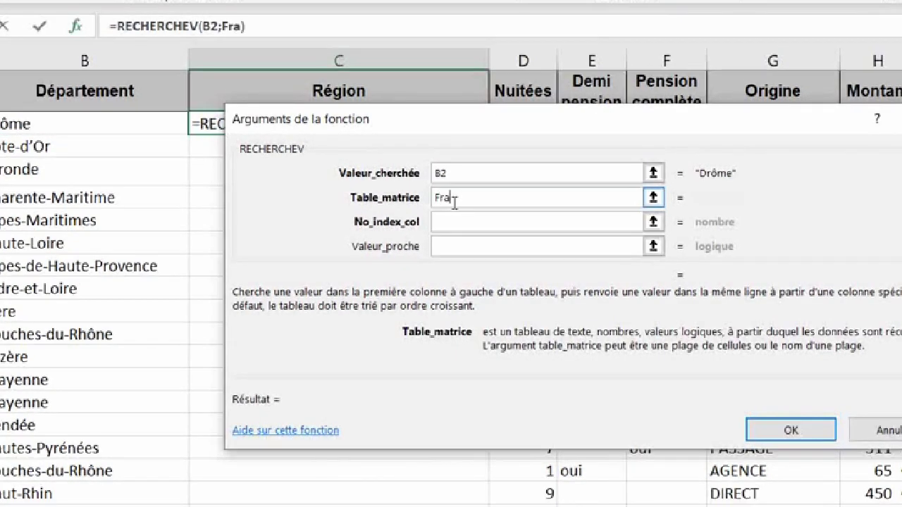
{"action": "type", "text": "nce"}
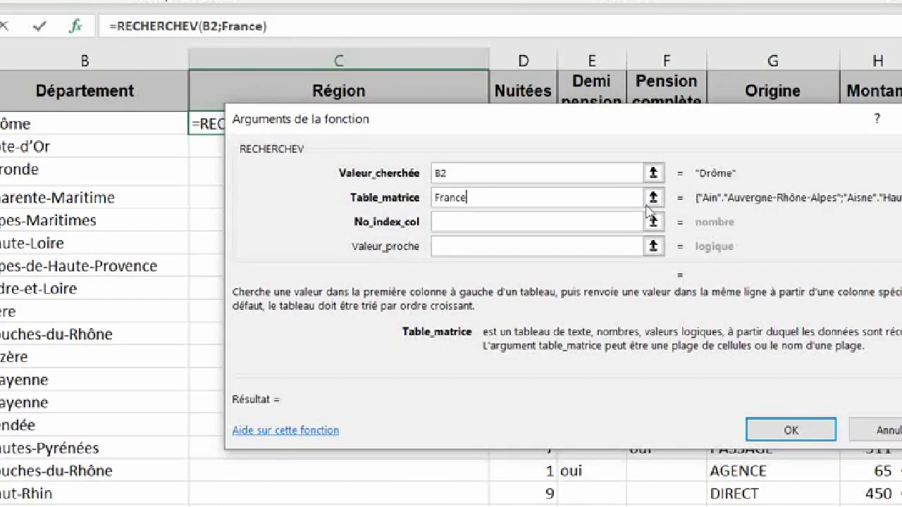
{"action": "left_click", "coordinate": [457, 225]}
{"action": "type", "text": "2"}
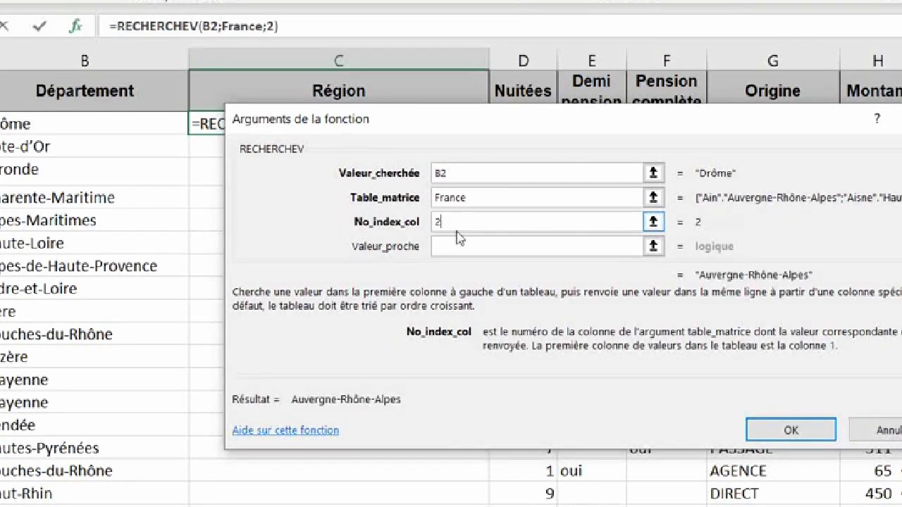
{"action": "left_click", "coordinate": [458, 246]}
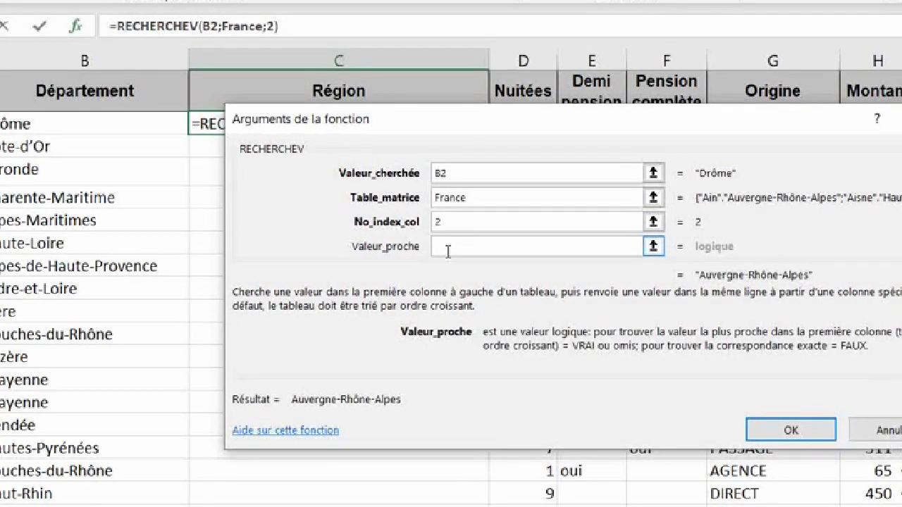
{"action": "type", "text": "0"}
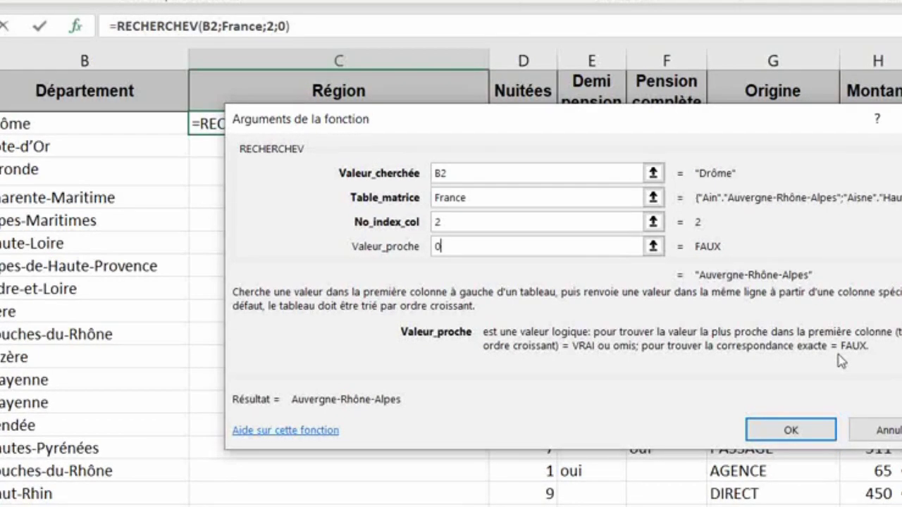
{"action": "left_click", "coordinate": [788, 429]}
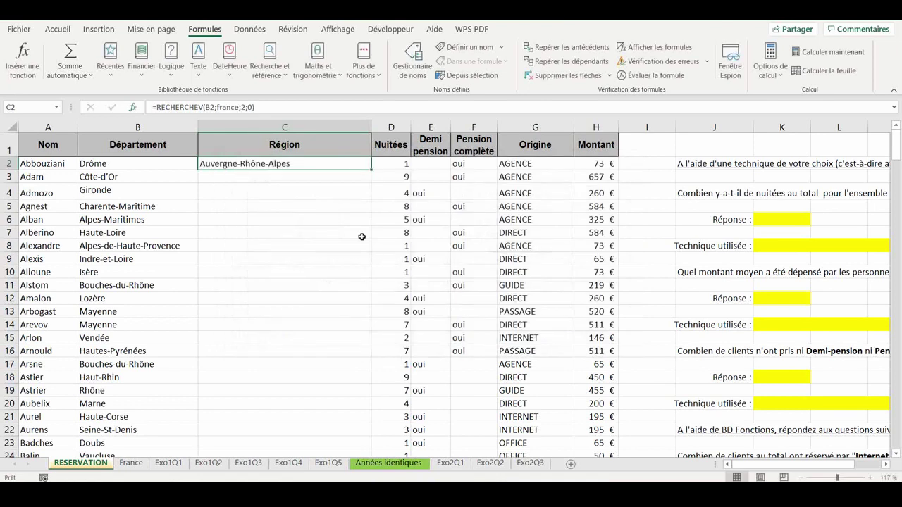
{"action": "double_click", "coordinate": [371, 169]}
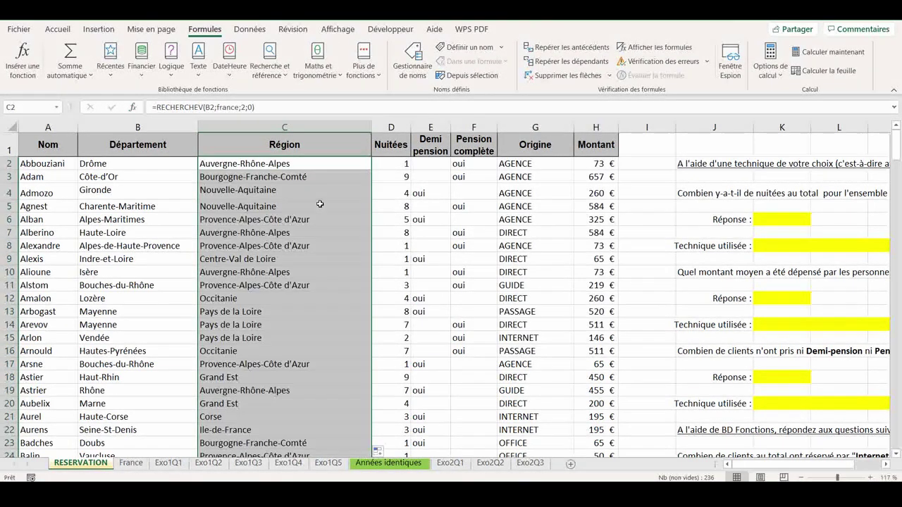
{"action": "left_click", "coordinate": [208, 463]}
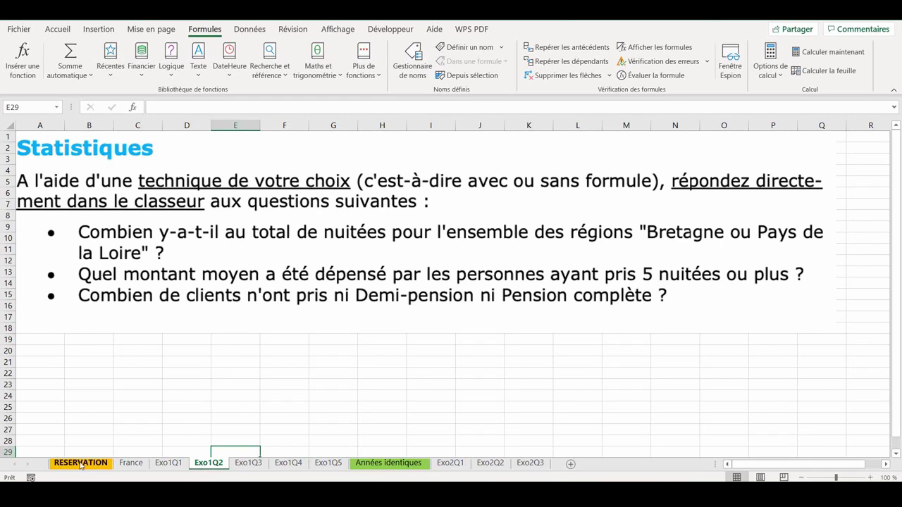
Step: Back on RESERVATION, inspect the Nuitées column and the lookup formula in C12
{"action": "left_click", "coordinate": [80, 463]}
{"action": "left_click", "coordinate": [391, 127]}
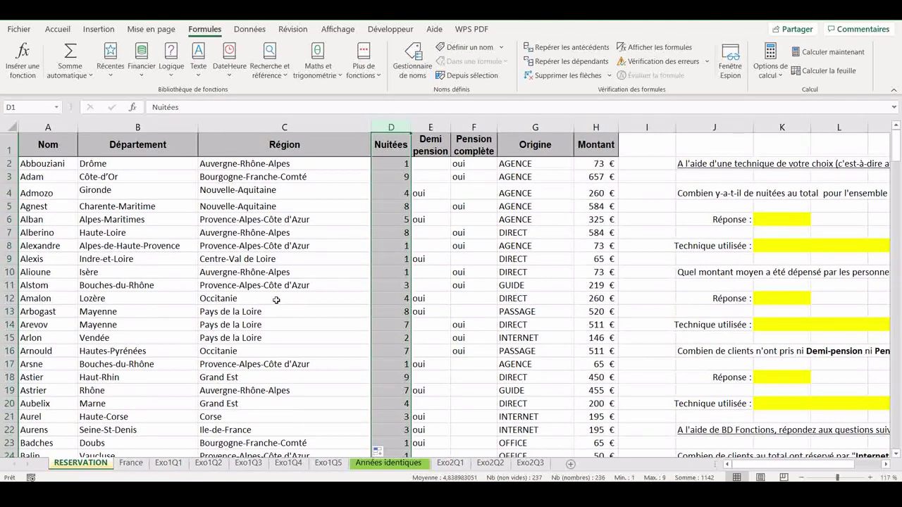
{"action": "left_click", "coordinate": [276, 300]}
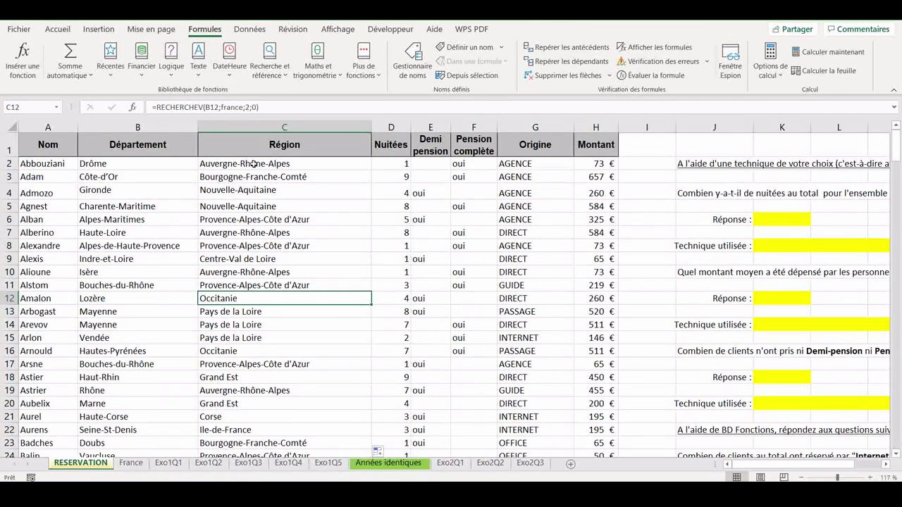
Step: Turn on filters and keep only Bretagne and Pays de la Loire in Région
{"action": "left_click", "coordinate": [250, 30]}
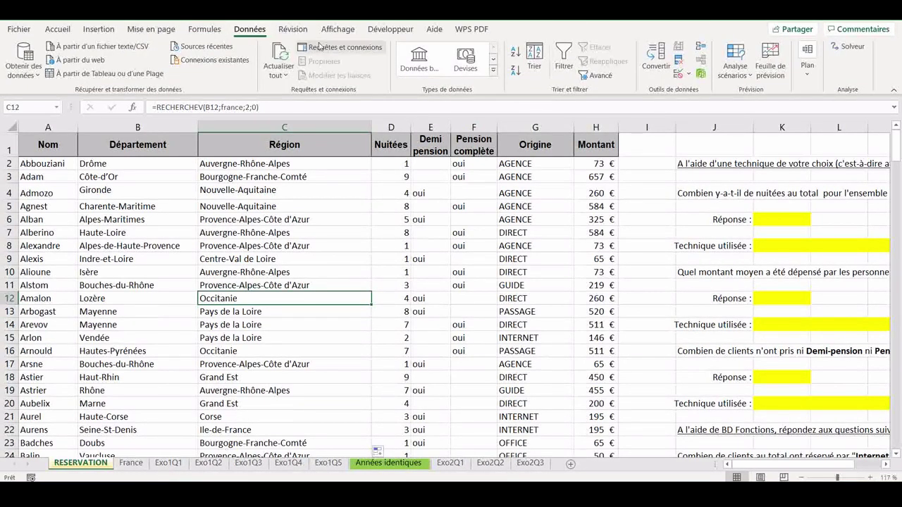
{"action": "left_click", "coordinate": [564, 60]}
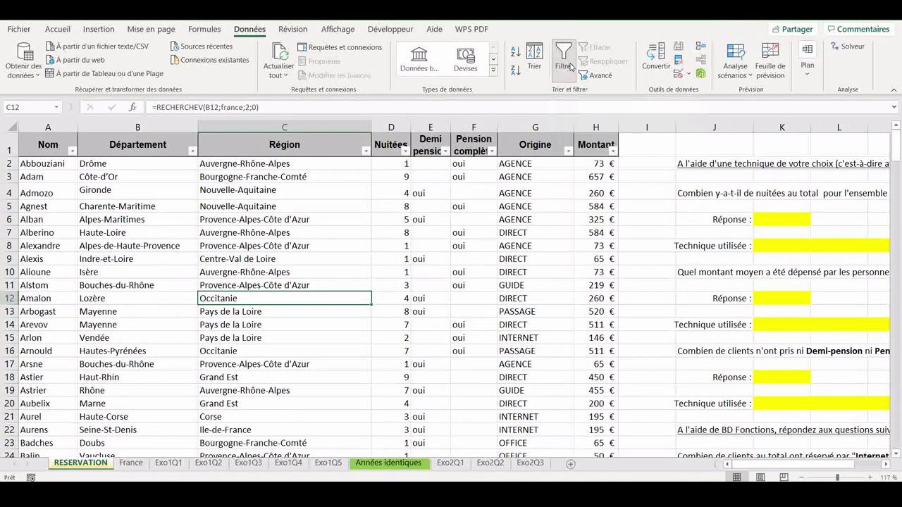
{"action": "left_click", "coordinate": [365, 151]}
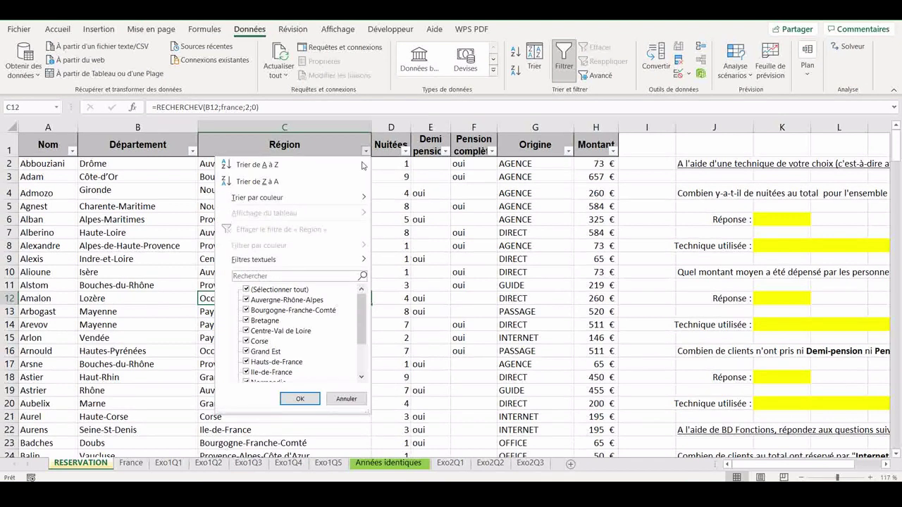
{"action": "left_click", "coordinate": [246, 290]}
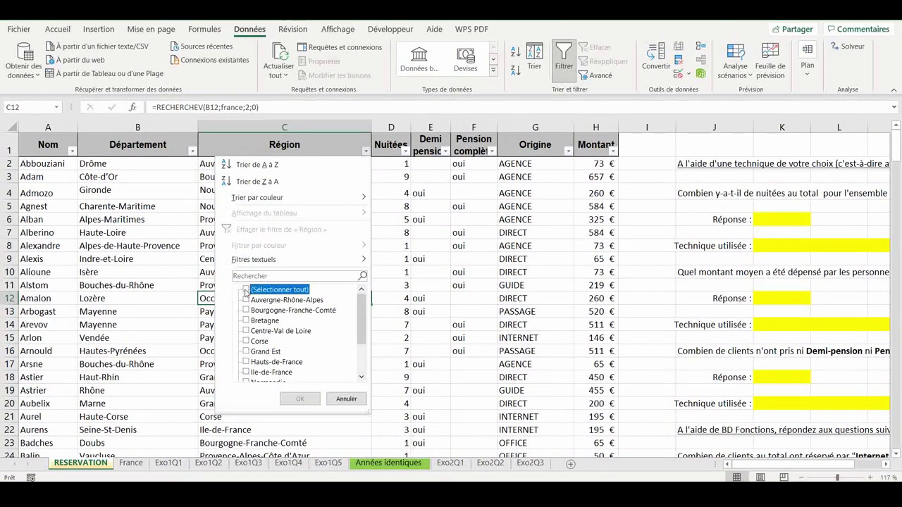
{"action": "left_click", "coordinate": [247, 322]}
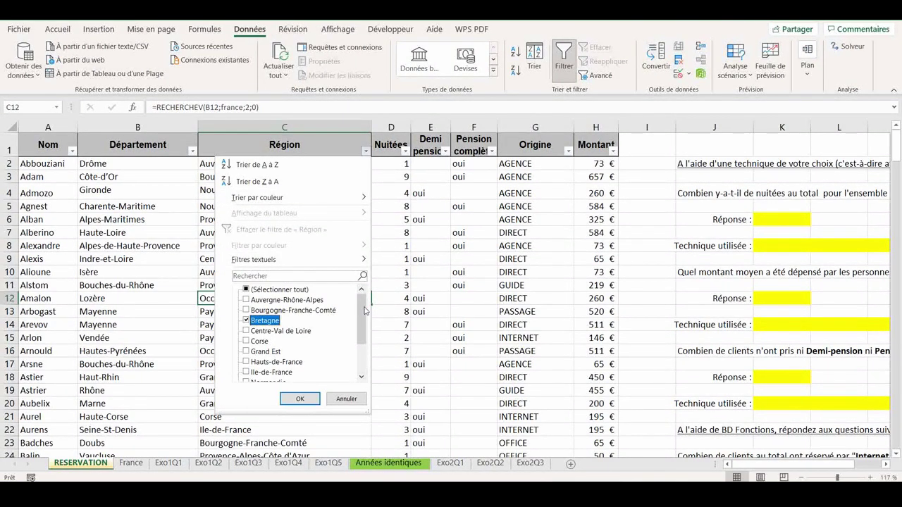
{"action": "left_click_drag", "start_coordinate": [365, 310], "coordinate": [366, 360]}
{"action": "left_click", "coordinate": [246, 362]}
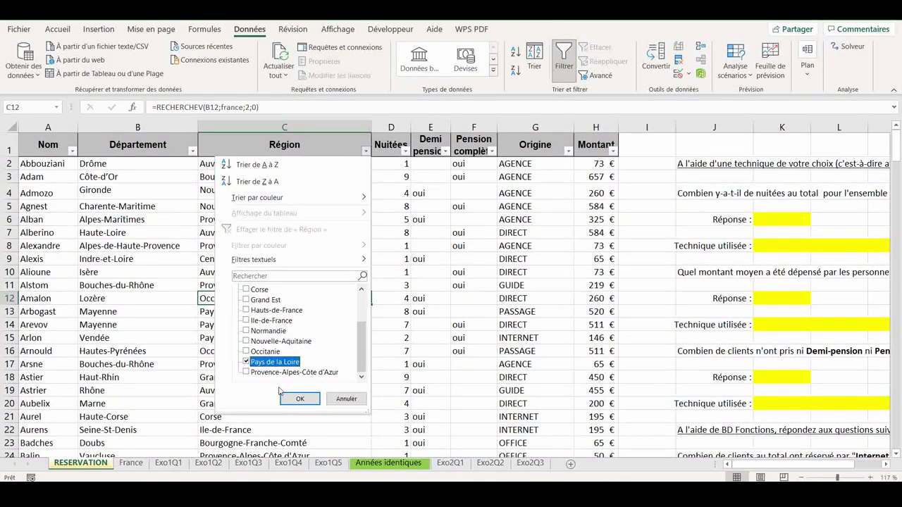
{"action": "left_click", "coordinate": [294, 399]}
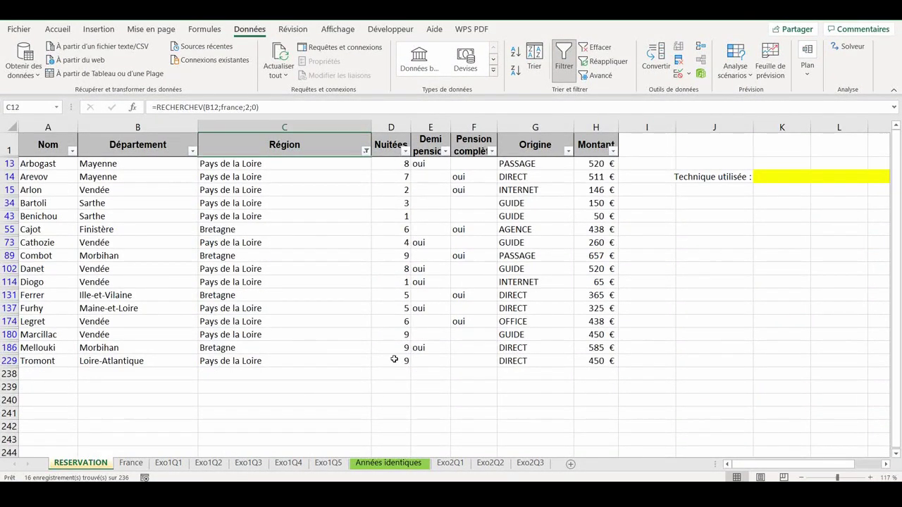
Step: Read the Nuitées total in the status bar and enter 92 in K6
{"action": "left_click", "coordinate": [393, 126]}
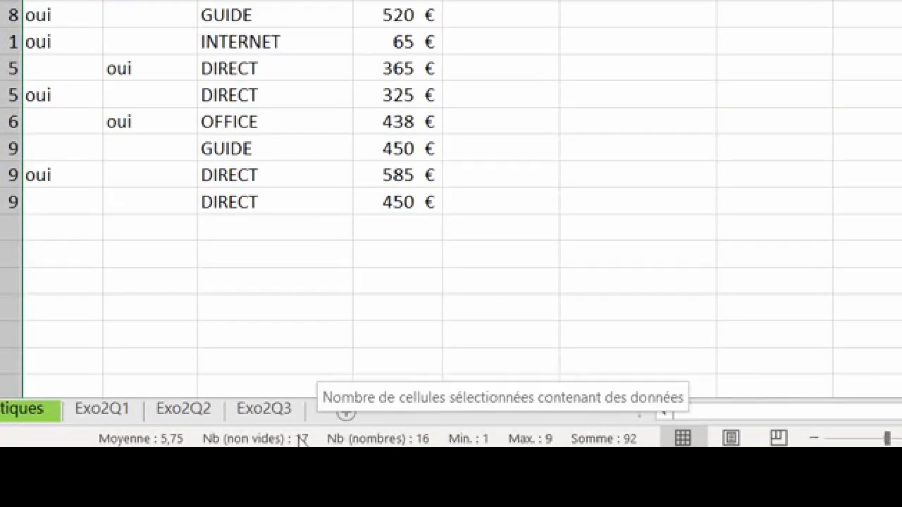
{"action": "right_click", "coordinate": [433, 441]}
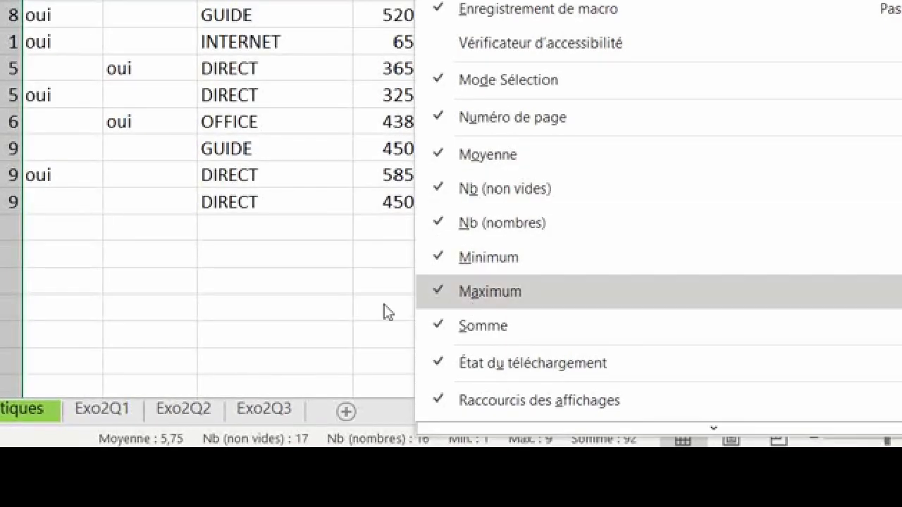
{"action": "left_click", "coordinate": [278, 337]}
{"action": "type", "text": "9"}
{"action": "type", "text": "2"}
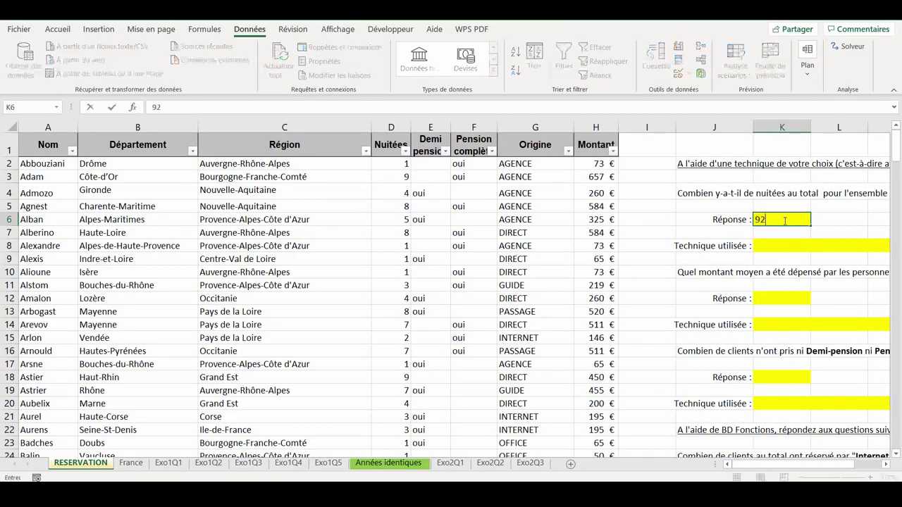
{"action": "key", "text": "Return"}
{"action": "key", "text": "Return"}
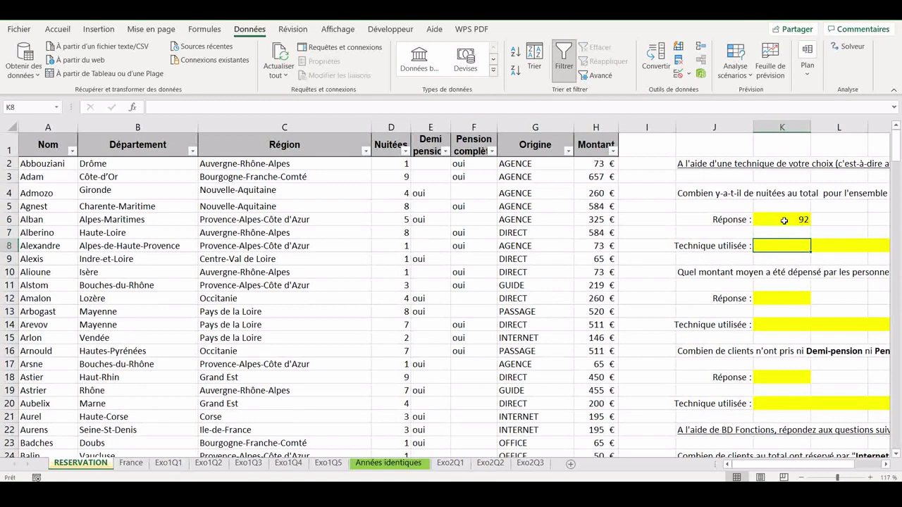
Step: Record Filtre as the technique used in K8
{"action": "type", "text": "Filtre"}
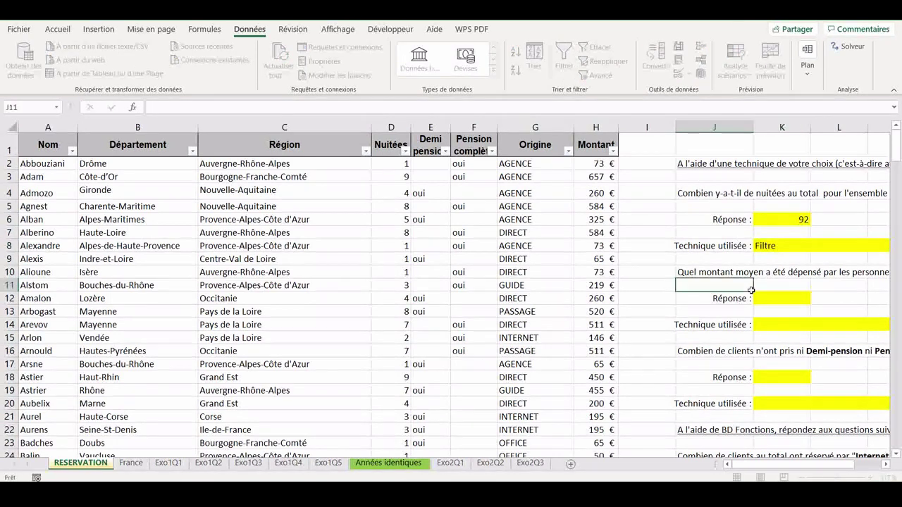
{"action": "left_click", "coordinate": [750, 291]}
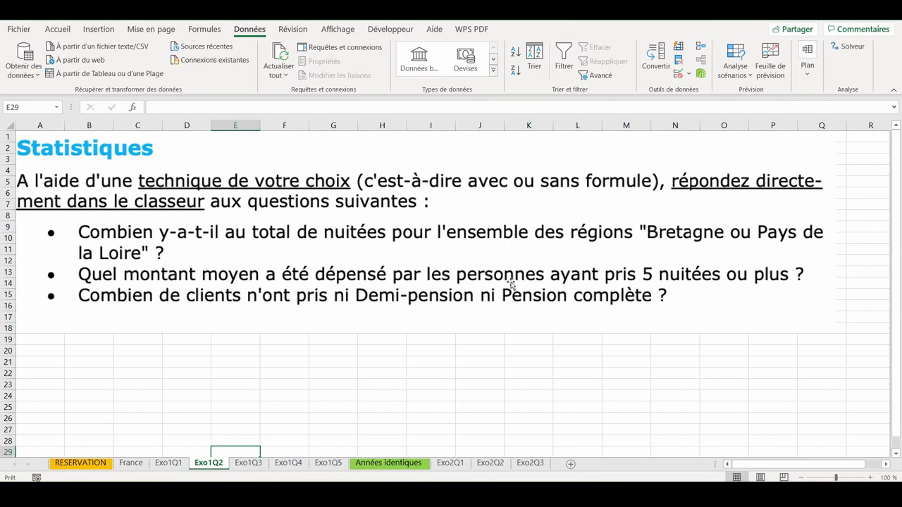
{"action": "left_click", "coordinate": [60, 464]}
Step: Filter Nuitées to 5 or more and select Montant to read its 437,53 average
{"action": "left_click", "coordinate": [121, 444]}
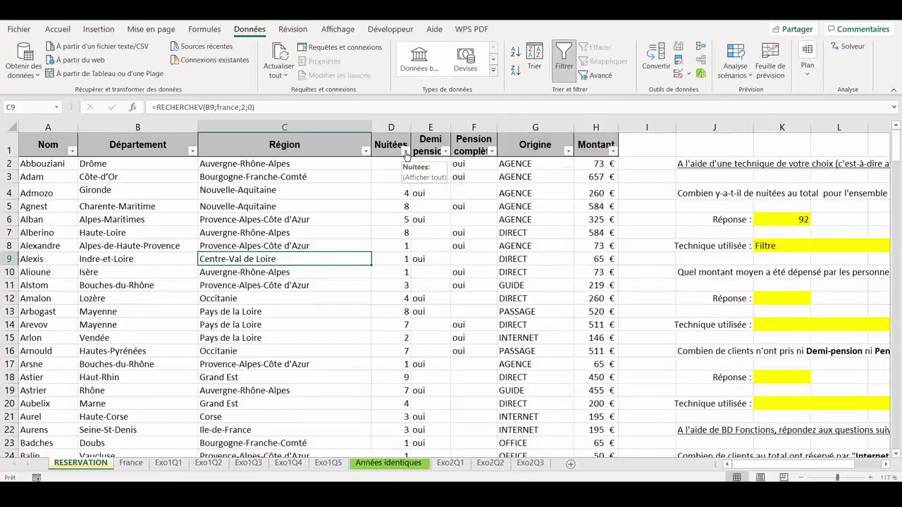
{"action": "left_click", "coordinate": [406, 152]}
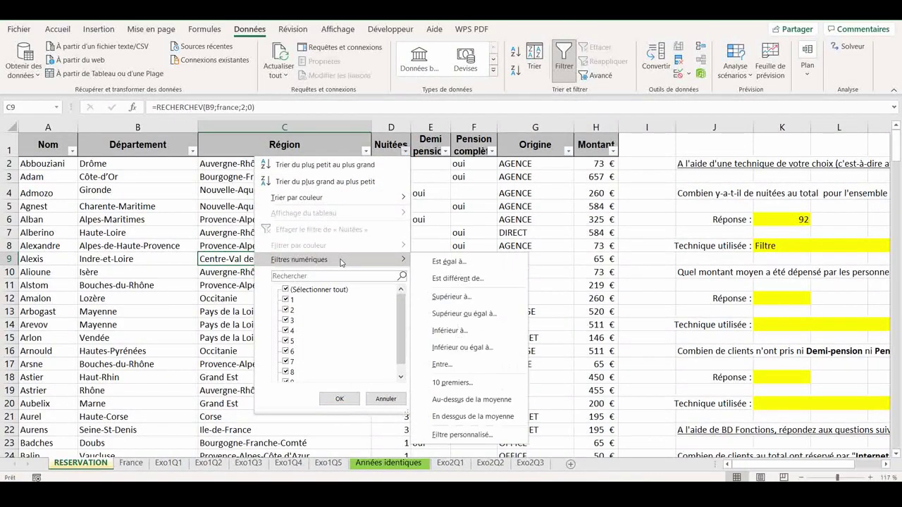
{"action": "mouse_move", "coordinate": [300, 259]}
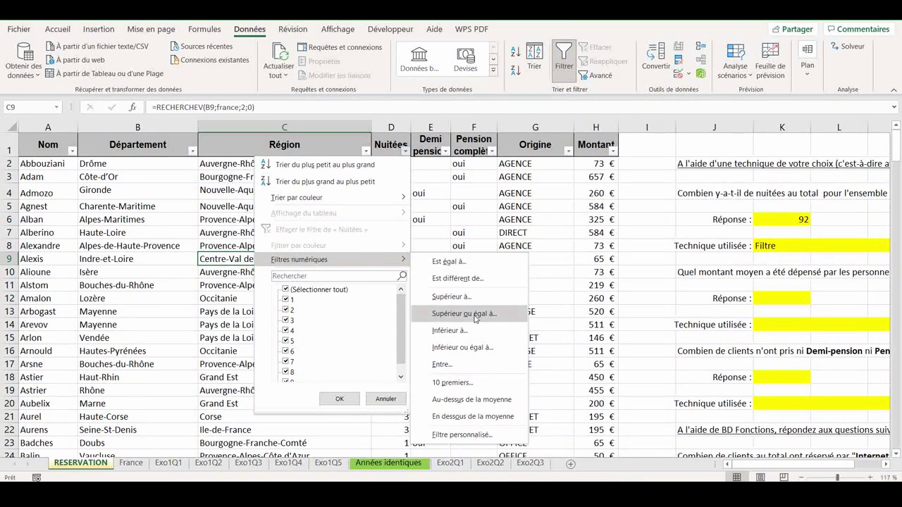
{"action": "left_click", "coordinate": [465, 313]}
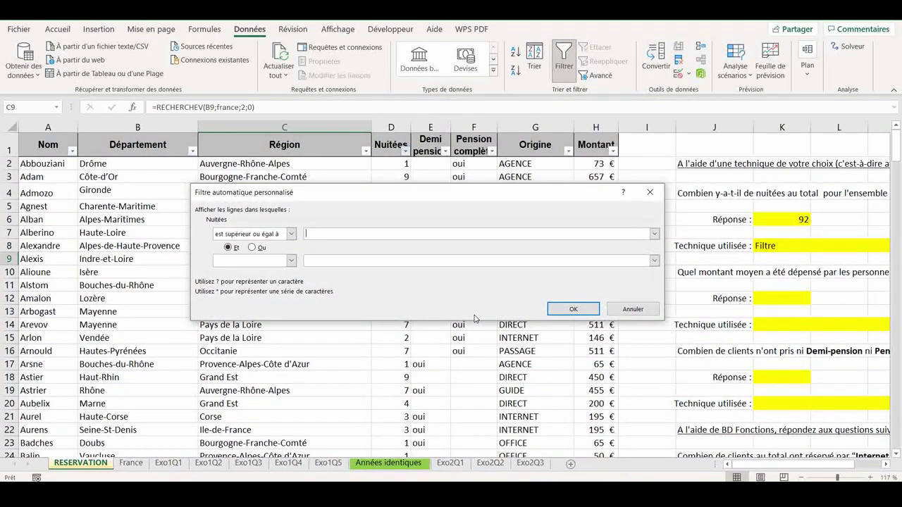
{"action": "type", "text": "5"}
{"action": "left_click", "coordinate": [572, 309]}
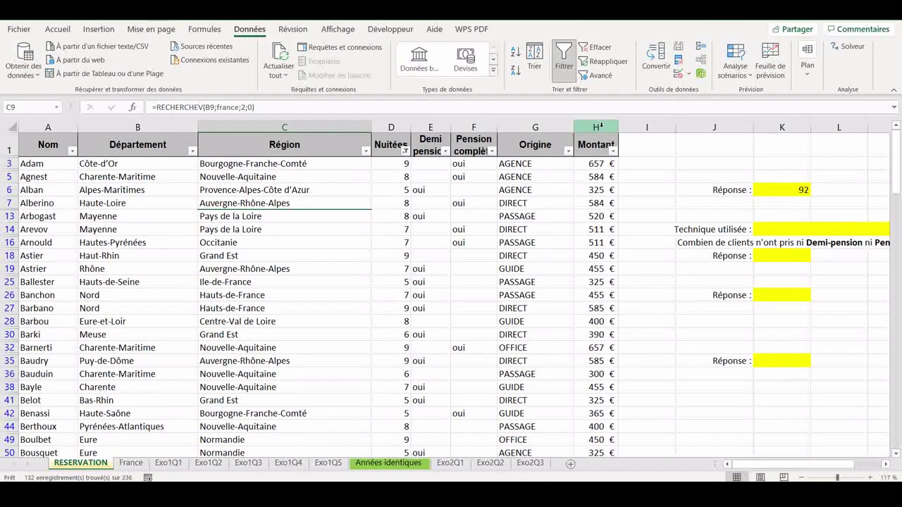
{"action": "left_click", "coordinate": [600, 125]}
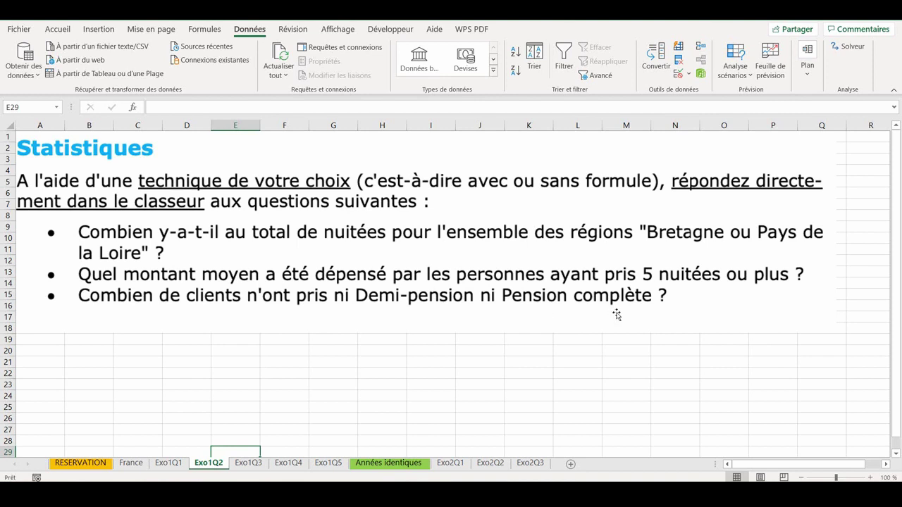
Step: Filter out oui in both the Demi pension and Pension complète columns
{"action": "left_click", "coordinate": [79, 463]}
{"action": "left_click", "coordinate": [446, 150]}
{"action": "left_click", "coordinate": [328, 301]}
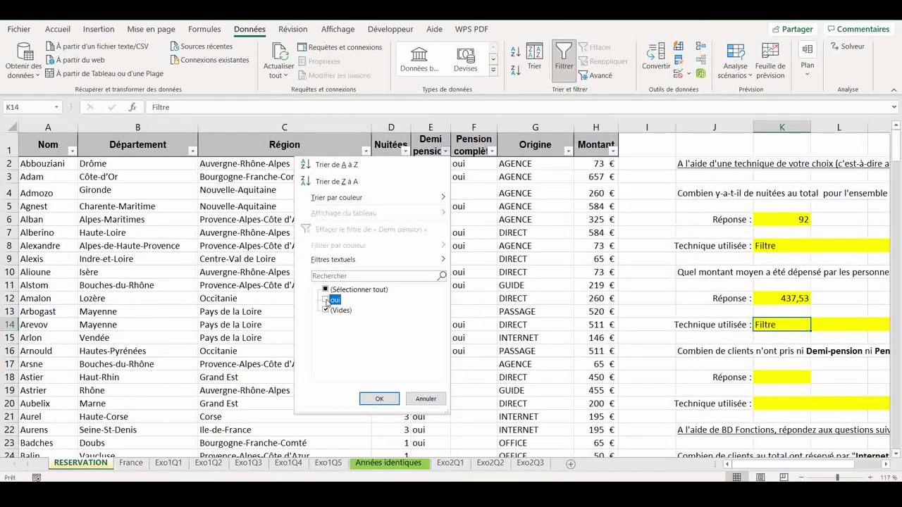
{"action": "left_click", "coordinate": [378, 399]}
{"action": "left_click", "coordinate": [492, 150]}
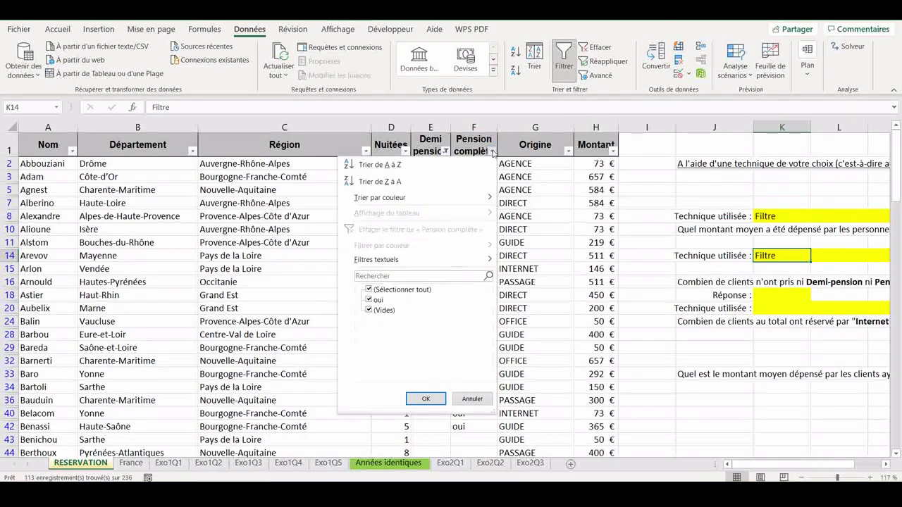
{"action": "left_click", "coordinate": [368, 300]}
{"action": "left_click", "coordinate": [422, 399]}
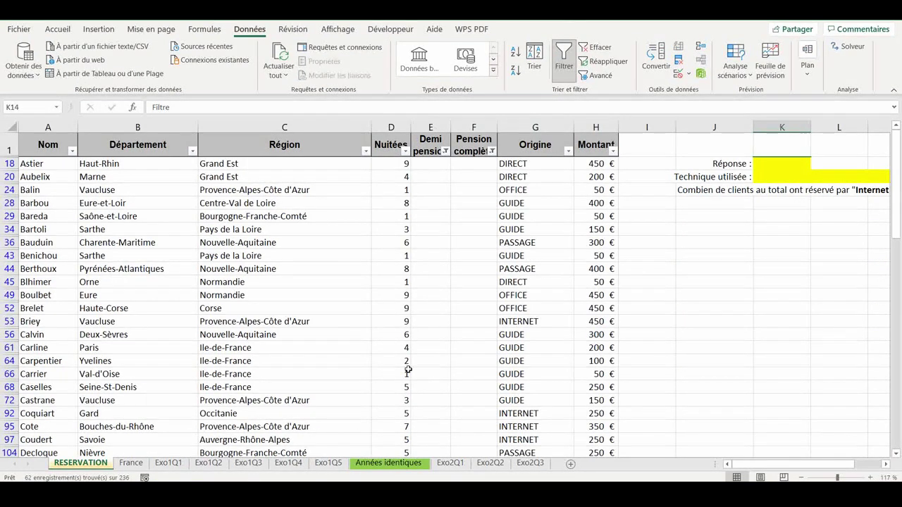
Step: Count the 62 remaining clients via the Nom column, check Nuitées, and open Exo1Q3
{"action": "left_click", "coordinate": [50, 125]}
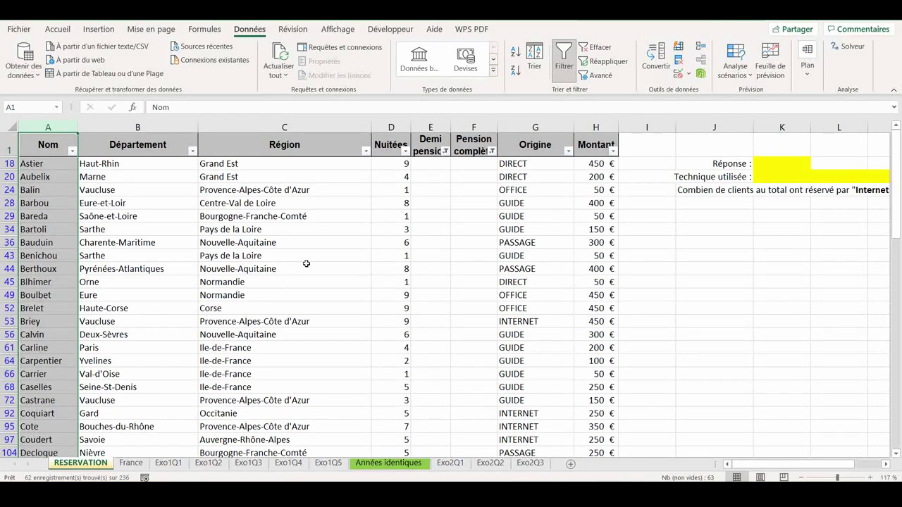
{"action": "left_click", "coordinate": [392, 125]}
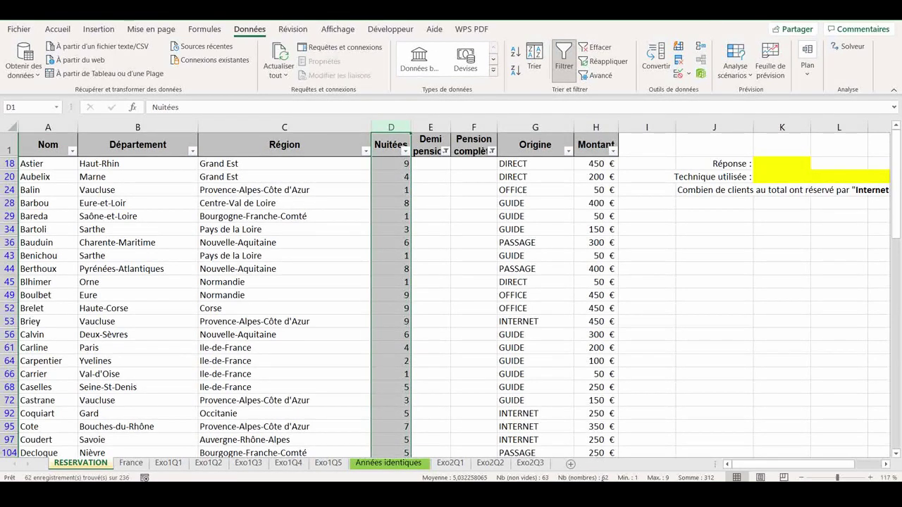
{"action": "left_click", "coordinate": [251, 463]}
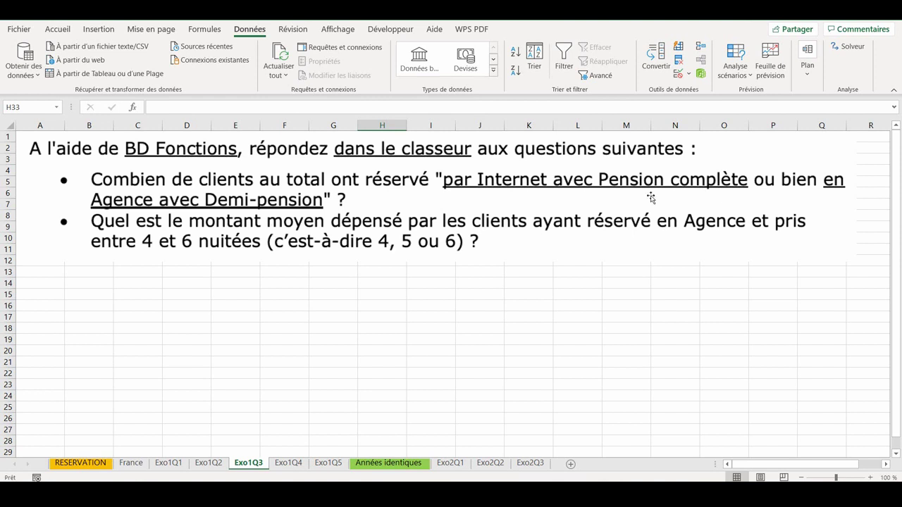
Step: Copy the Origine header and an INTERNET value into J29:J30 as criteria
{"action": "left_click", "coordinate": [91, 465]}
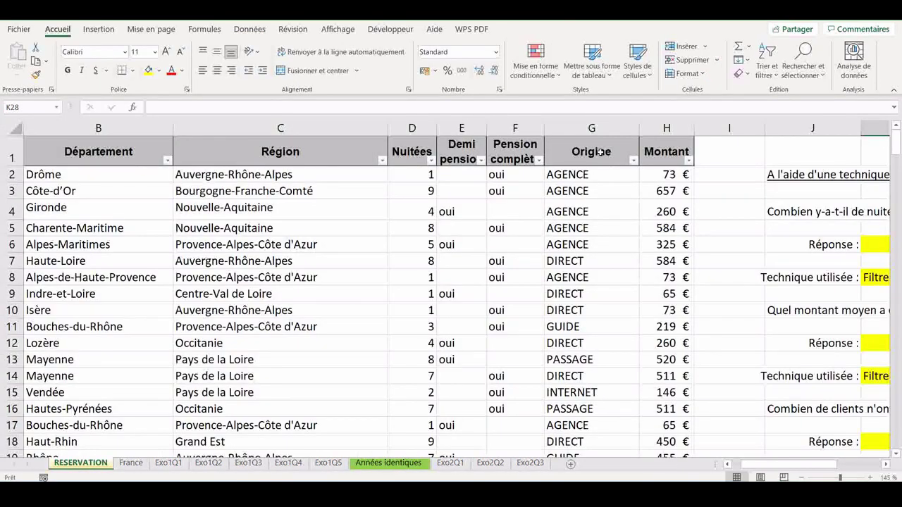
{"action": "left_click", "coordinate": [598, 151]}
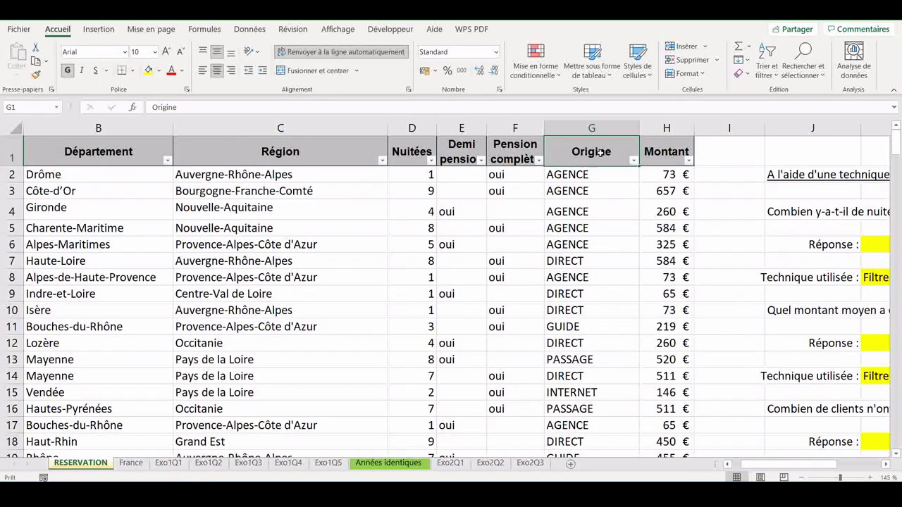
{"action": "left_click", "coordinate": [594, 393]}
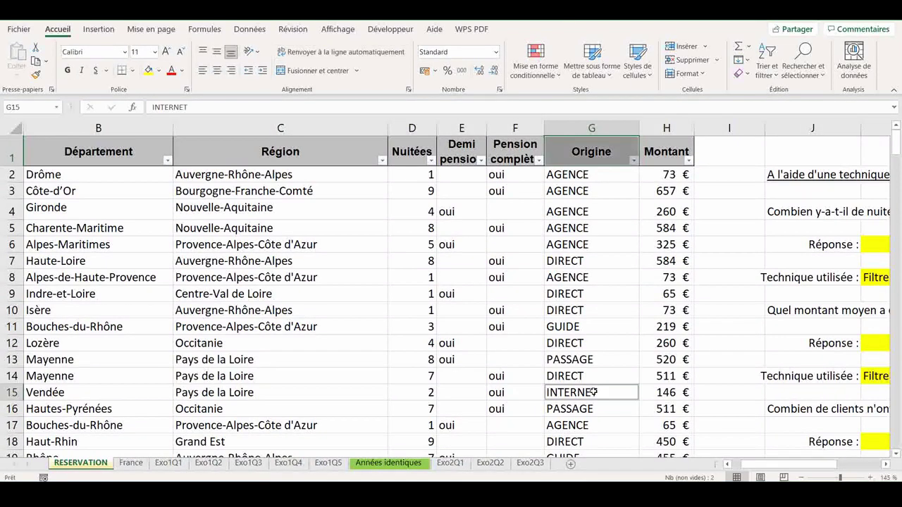
{"action": "key", "text": "ctrl+c"}
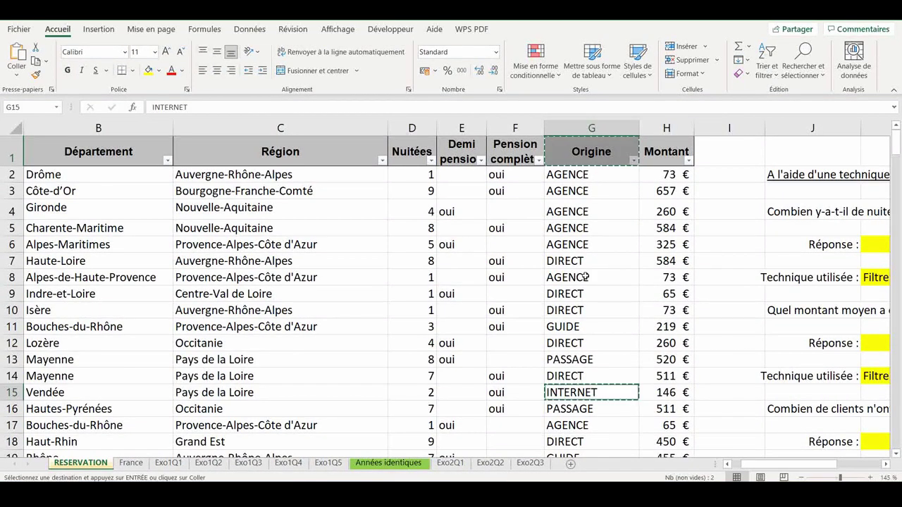
{"action": "scroll", "coordinate": [606, 321], "scroll_direction": "down", "scroll_amount": 1}
{"action": "scroll", "coordinate": [635, 317], "scroll_direction": "down", "scroll_amount": 3}
{"action": "scroll", "coordinate": [637, 317], "scroll_direction": "down", "scroll_amount": 1}
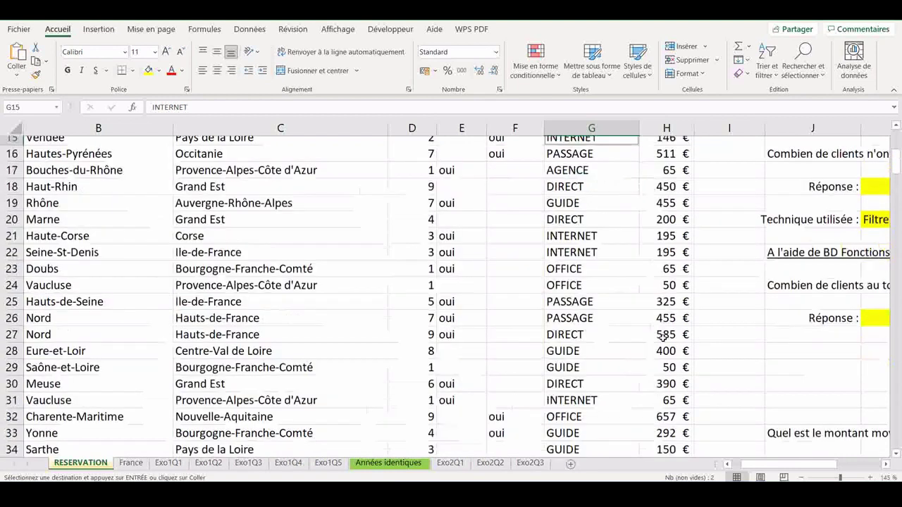
{"action": "left_click", "coordinate": [801, 358]}
{"action": "key", "text": "ctrl+v"}
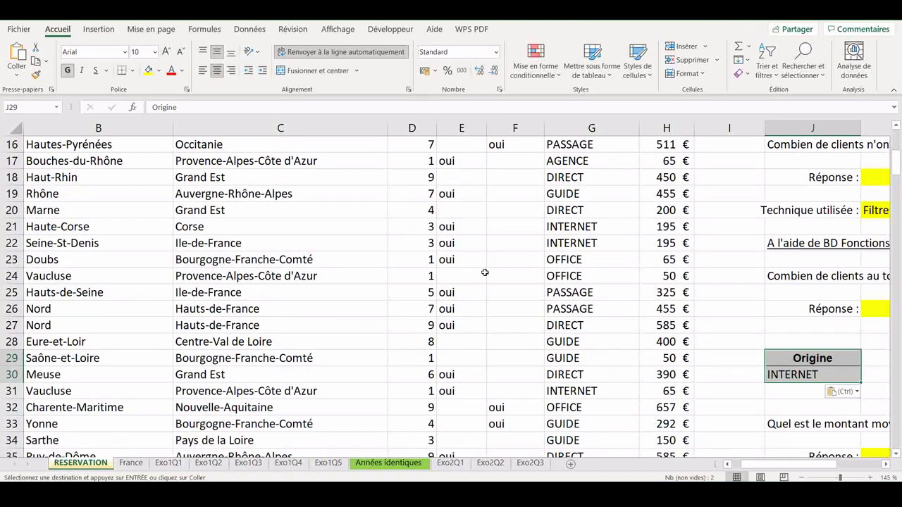
Step: Add Pension complète with oui beside INTERNET in the criteria table
{"action": "scroll", "coordinate": [486, 275], "scroll_direction": "up", "scroll_amount": 5}
{"action": "left_click_drag", "start_coordinate": [505, 151], "coordinate": [505, 176]}
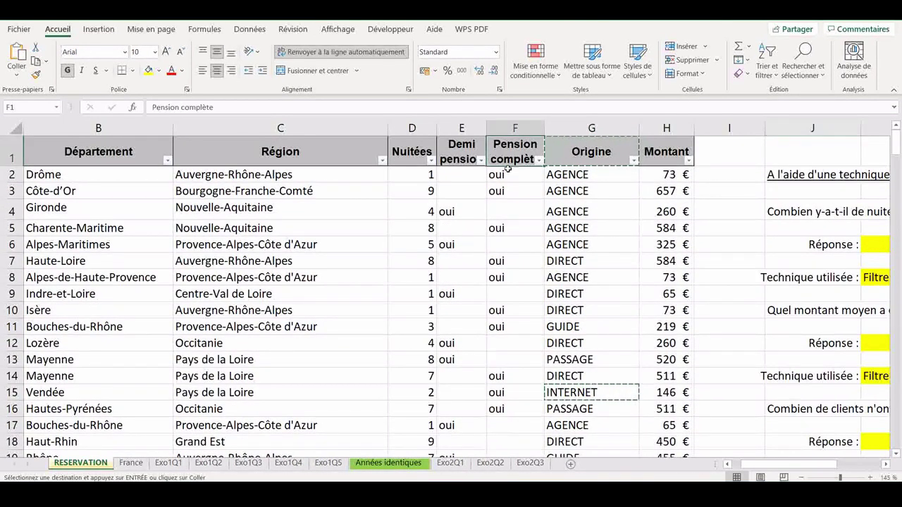
{"action": "key", "text": "ctrl+c"}
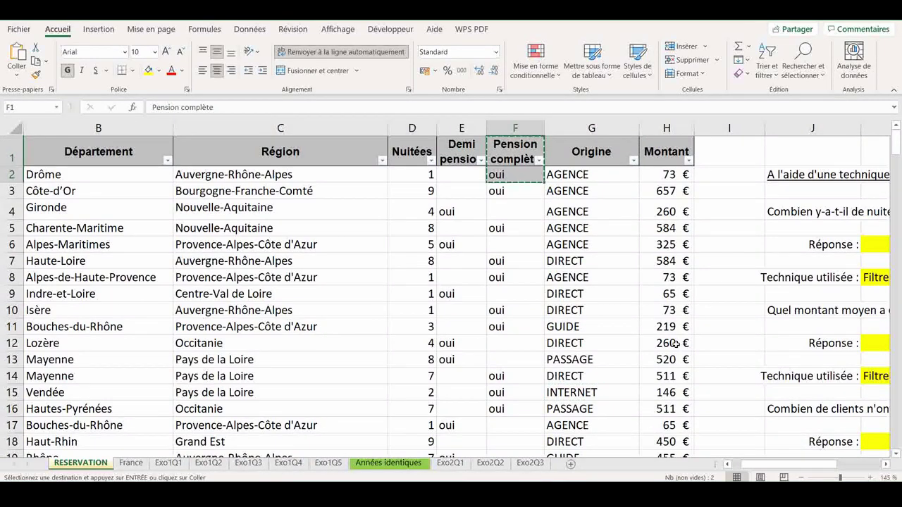
{"action": "scroll", "coordinate": [590, 323], "scroll_direction": "down", "scroll_amount": 2}
{"action": "scroll", "coordinate": [591, 323], "scroll_direction": "down", "scroll_amount": 2}
{"action": "left_click", "coordinate": [874, 408]}
{"action": "key", "text": "ctrl+v"}
{"action": "scroll", "coordinate": [564, 447], "scroll_direction": "down", "scroll_amount": 3}
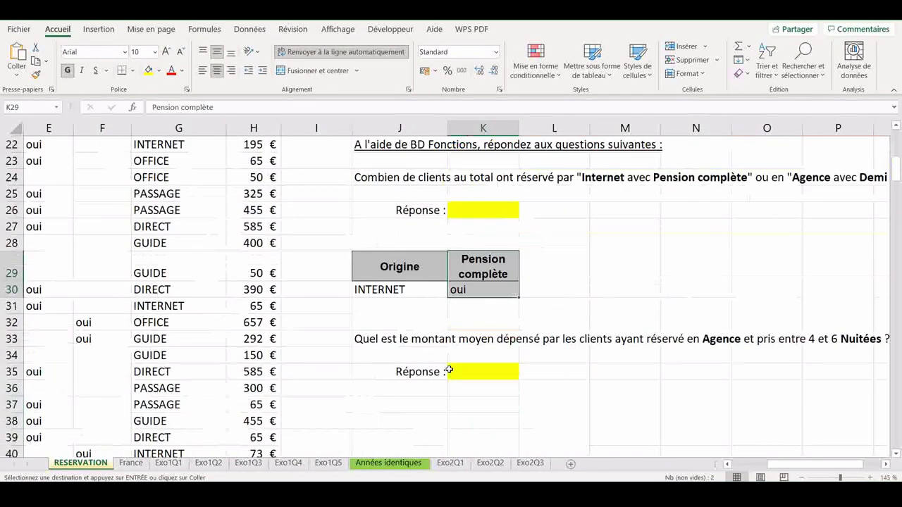
{"action": "scroll", "coordinate": [433, 341], "scroll_direction": "up", "scroll_amount": 2, "text": "ctrl"}
{"action": "scroll", "coordinate": [433, 341], "scroll_direction": "up", "scroll_amount": 2, "text": "ctrl"}
{"action": "scroll", "coordinate": [432, 341], "scroll_direction": "up", "scroll_amount": 1, "text": "ctrl"}
{"action": "left_click_drag", "start_coordinate": [211, 266], "coordinate": [299, 307]}
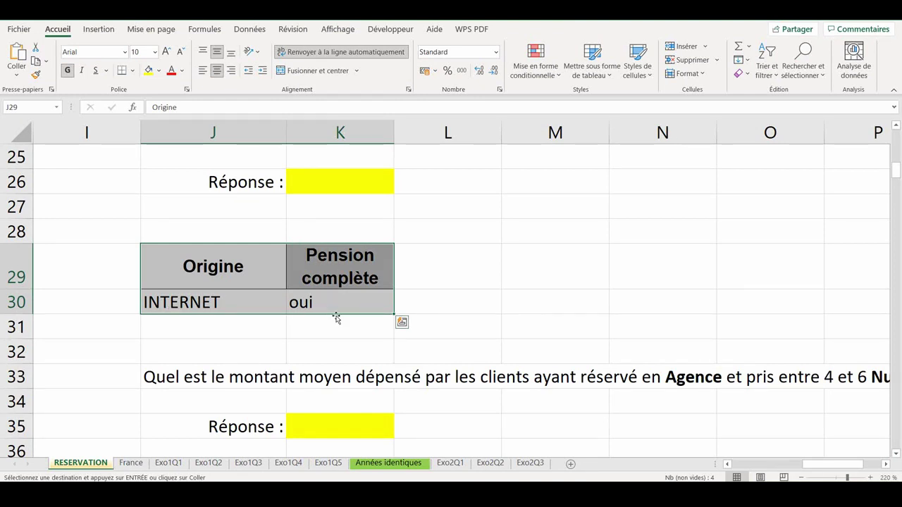
{"action": "key", "text": "ctrl+Page_Down"}
{"action": "key", "text": "ctrl+Page_Down"}
{"action": "key", "text": "ctrl+Page_Down"}
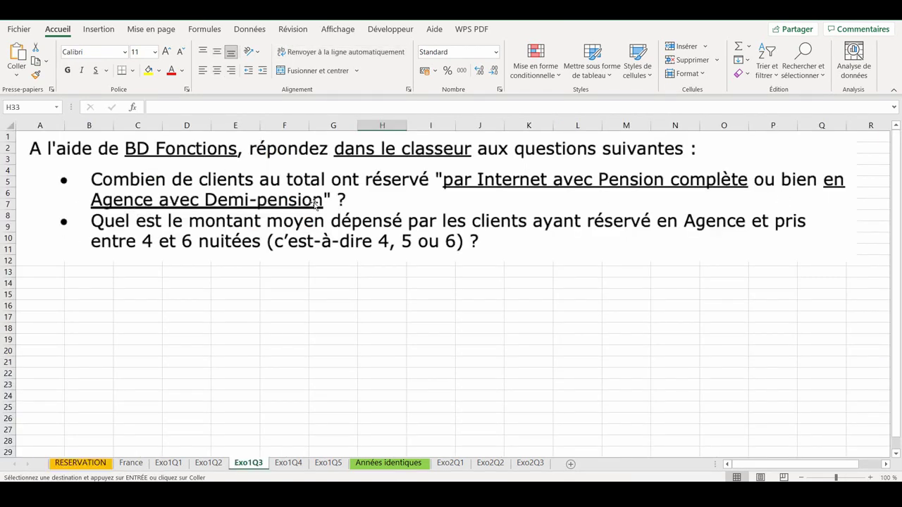
Step: Add AGENCE under INTERNET in J31 of the criteria table
{"action": "left_click", "coordinate": [93, 464]}
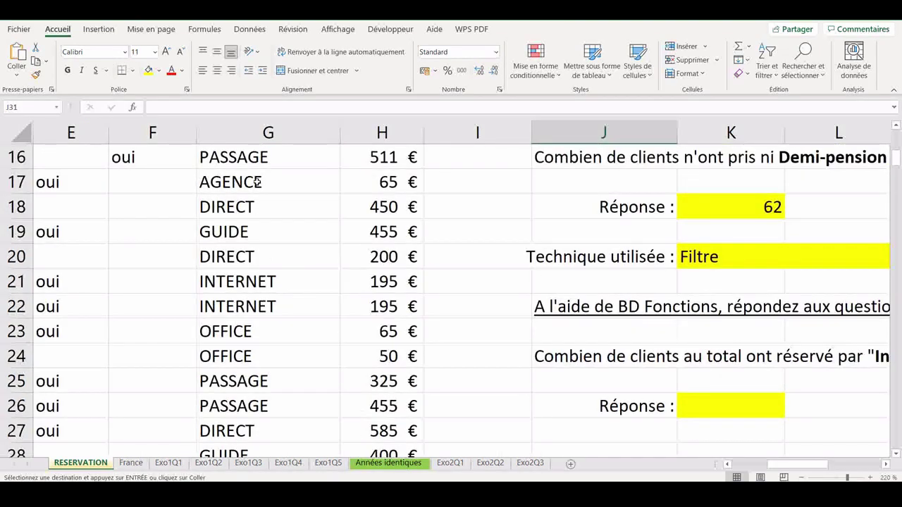
{"action": "left_click", "coordinate": [258, 182]}
{"action": "key", "text": "ctrl+c"}
{"action": "scroll", "coordinate": [387, 282], "scroll_direction": "down", "scroll_amount": 2}
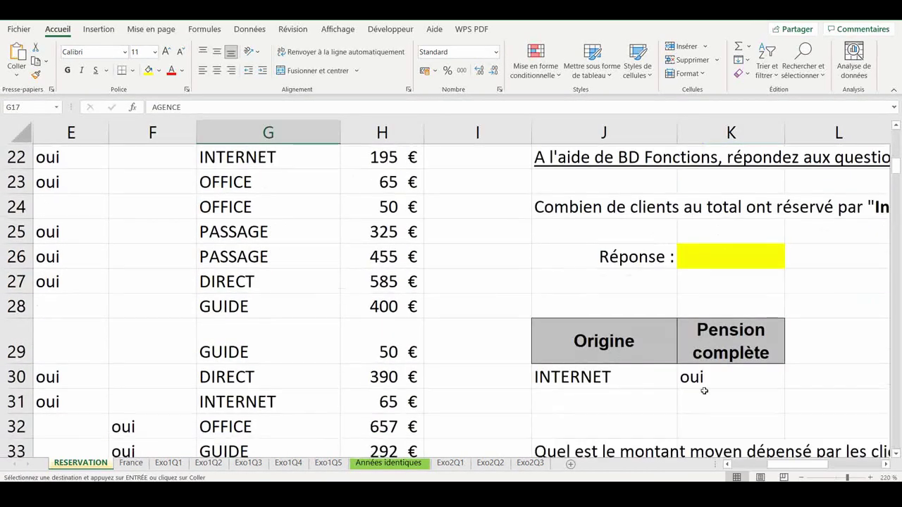
{"action": "left_click", "coordinate": [635, 402]}
{"action": "key", "text": "ctrl+v"}
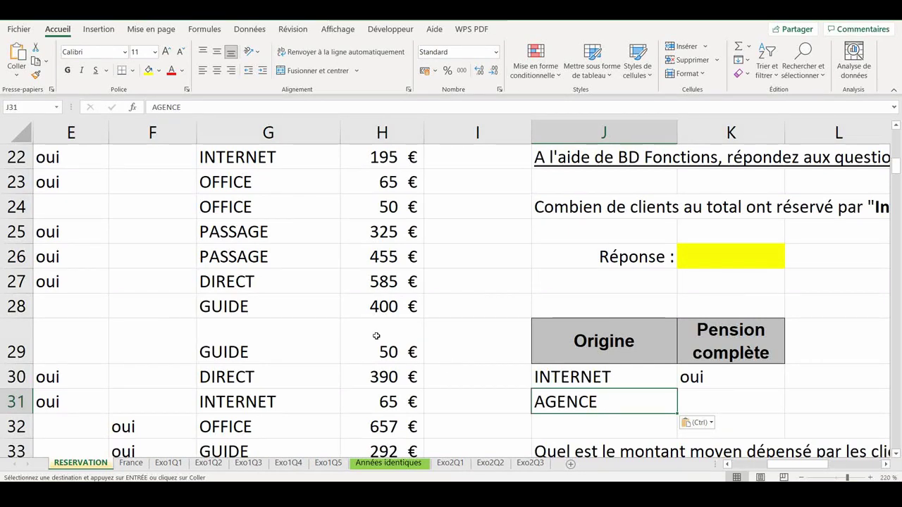
Step: Add a Demi pension column at L29 with oui on the AGENCE row
{"action": "key", "text": "ctrl+Home"}
{"action": "left_click", "coordinate": [80, 257]}
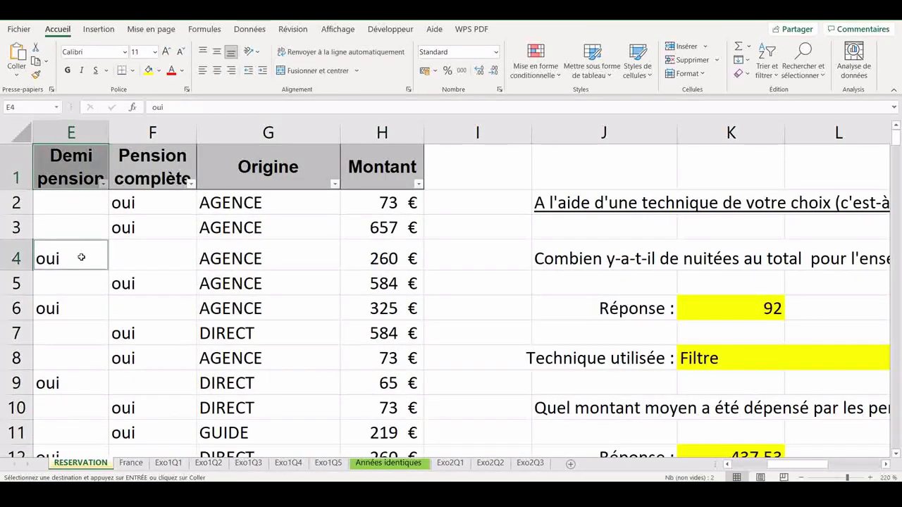
{"action": "scroll", "coordinate": [707, 289], "scroll_direction": "down", "scroll_amount": 2}
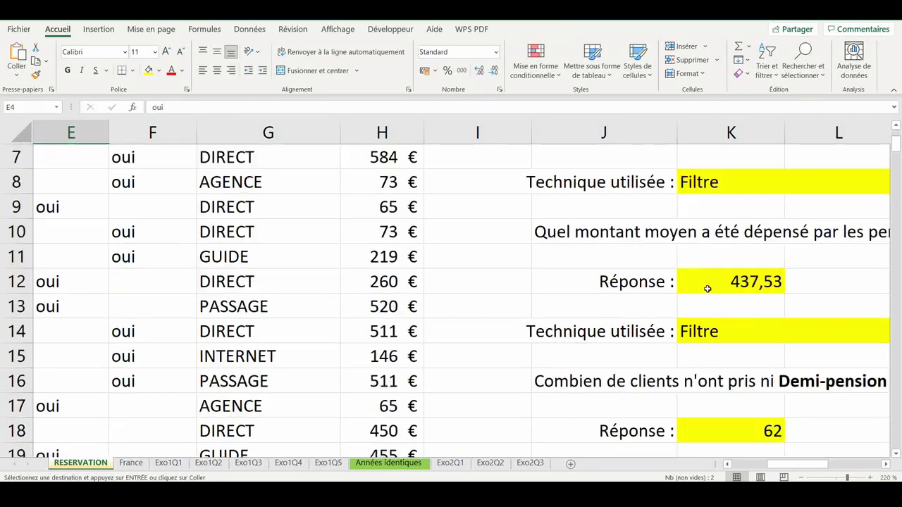
{"action": "scroll", "coordinate": [708, 289], "scroll_direction": "down", "scroll_amount": 4}
{"action": "left_click", "coordinate": [838, 421]}
{"action": "key", "text": "ctrl+v"}
{"action": "left_click", "coordinate": [430, 346]}
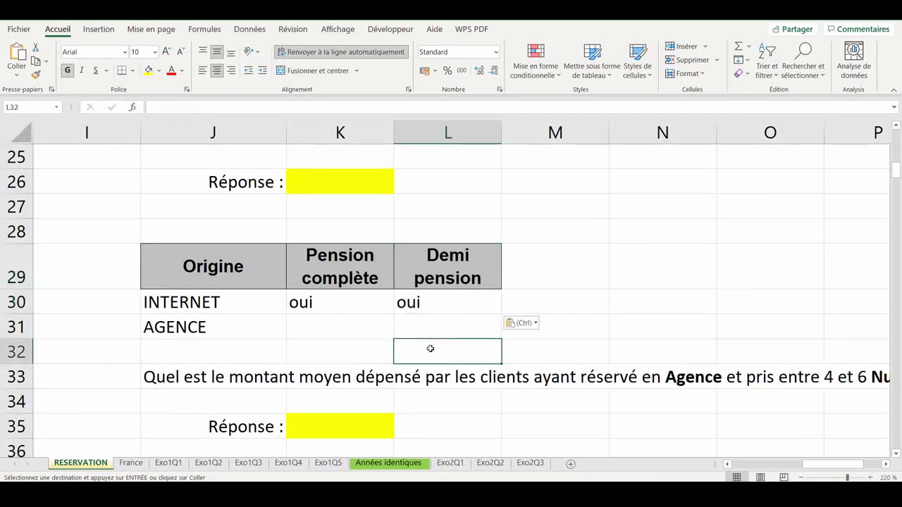
{"action": "left_click", "coordinate": [425, 307]}
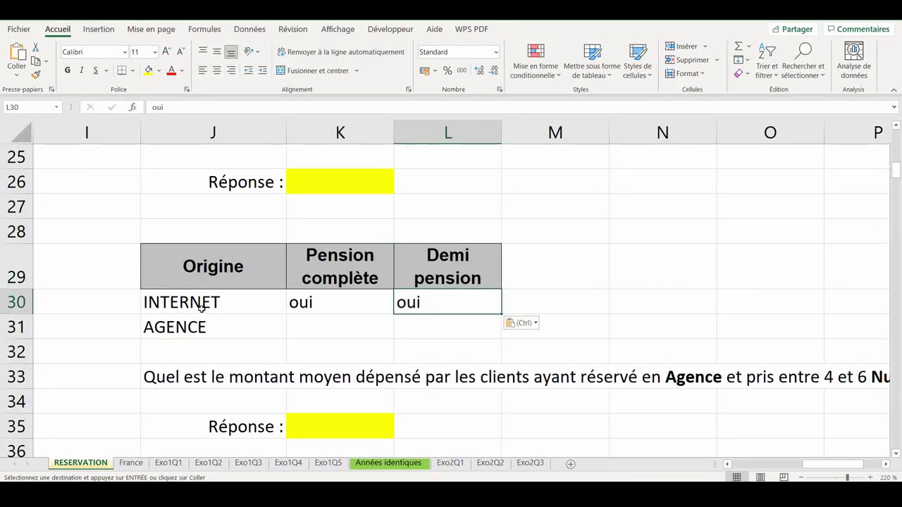
{"action": "left_click_drag", "start_coordinate": [412, 314], "coordinate": [412, 340]}
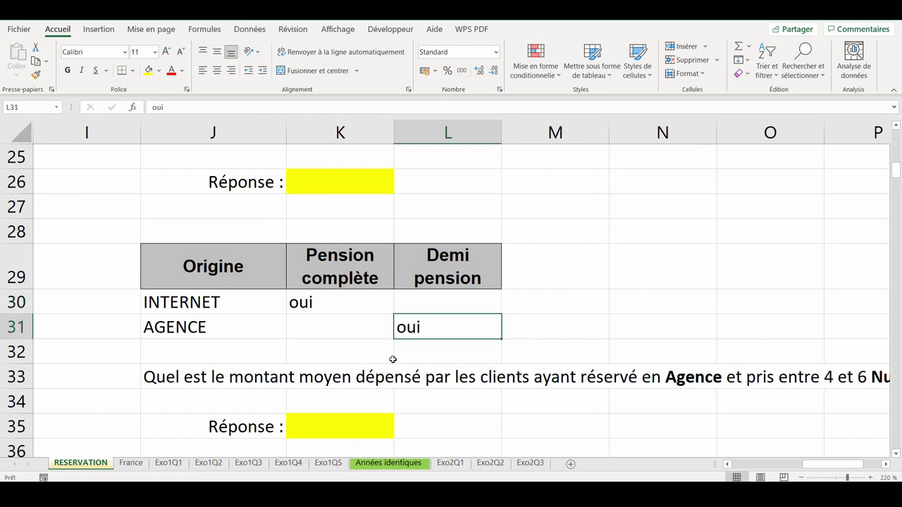
{"action": "key", "text": "ctrl+a"}
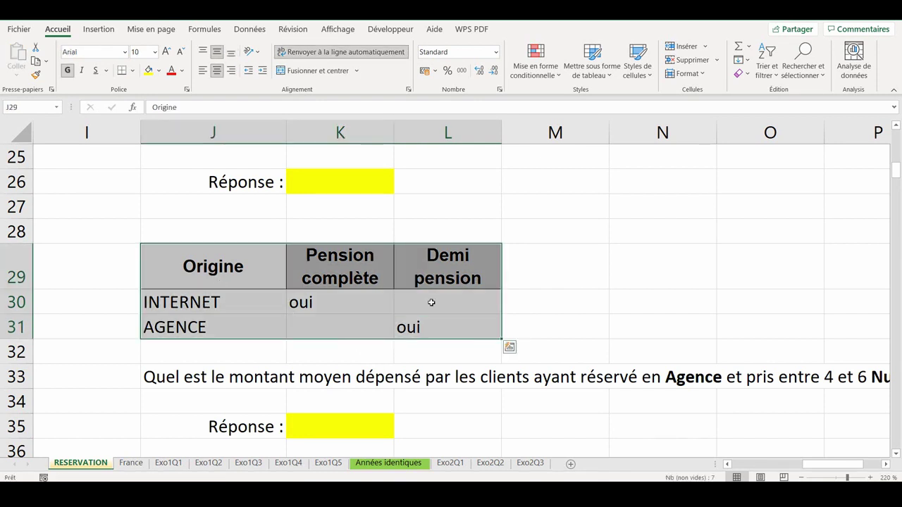
{"action": "left_click", "coordinate": [369, 189]}
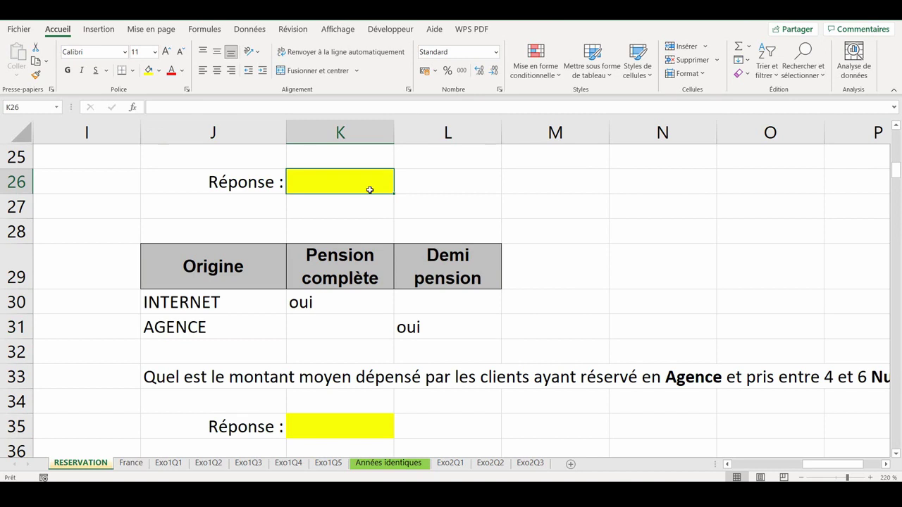
Step: Start =BDNBVAL in K26 with columns A:H as the database
{"action": "type", "text": "=bd"}
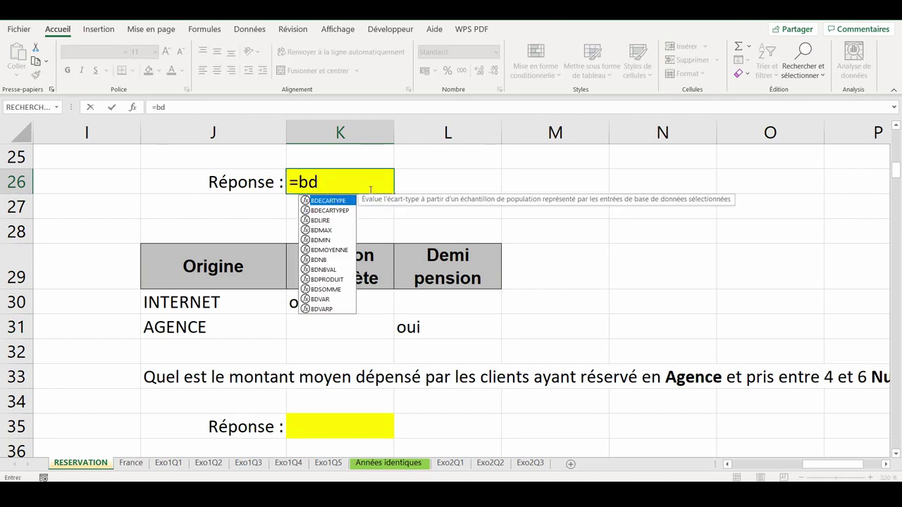
{"action": "type", "text": "n"}
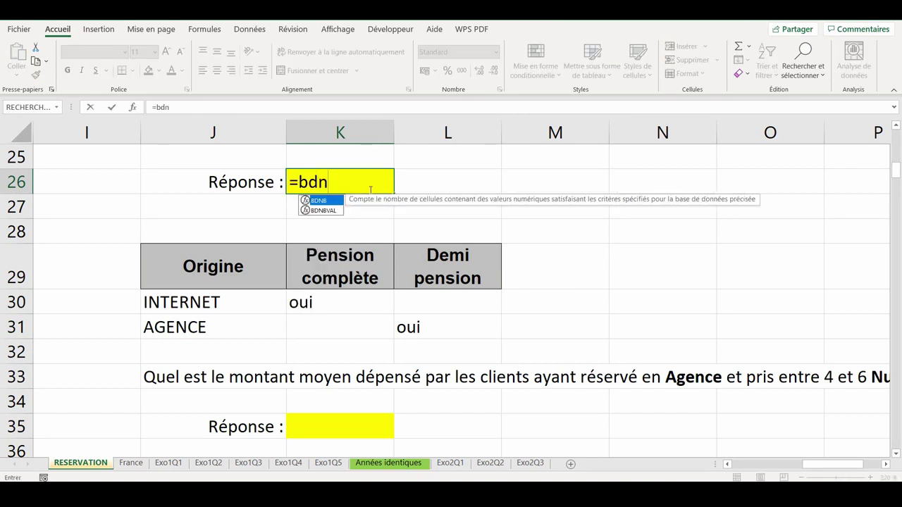
{"action": "key", "text": "Down"}
{"action": "key", "text": "Tab"}
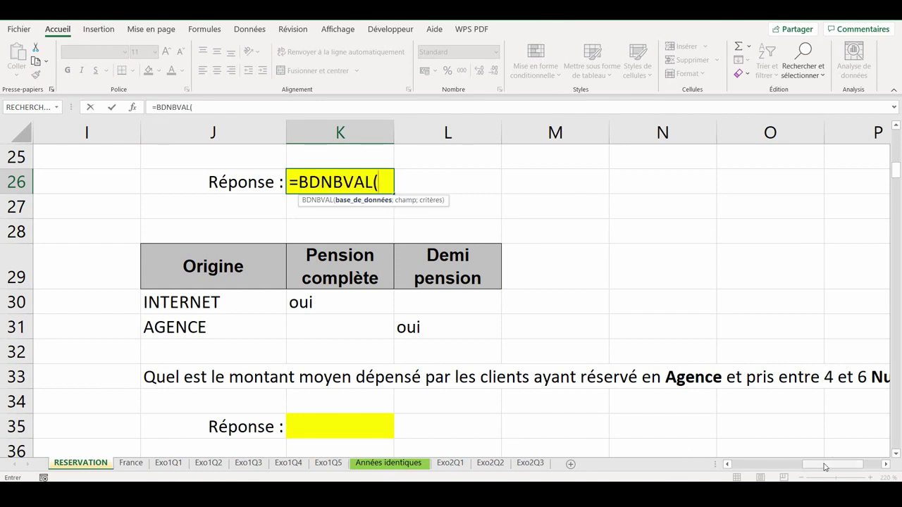
{"action": "left_click_drag", "start_coordinate": [832, 464], "coordinate": [737, 466]}
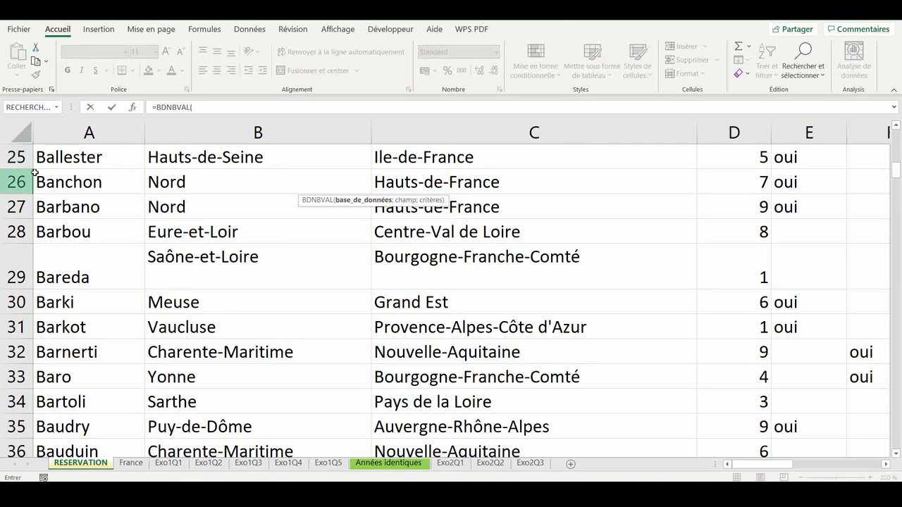
{"action": "scroll", "coordinate": [42, 164], "scroll_direction": "up", "scroll_amount": 3}
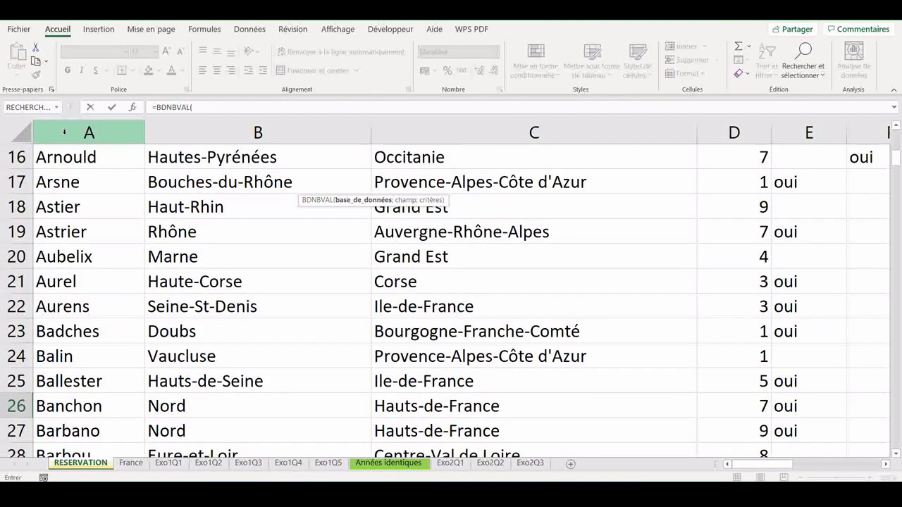
{"action": "mouse_move", "coordinate": [65, 127]}
{"action": "left_mouse_down"}
{"action": "mouse_move", "coordinate": [873, 129]}
{"action": "mouse_move", "coordinate": [456, 132]}
{"action": "left_mouse_up"}
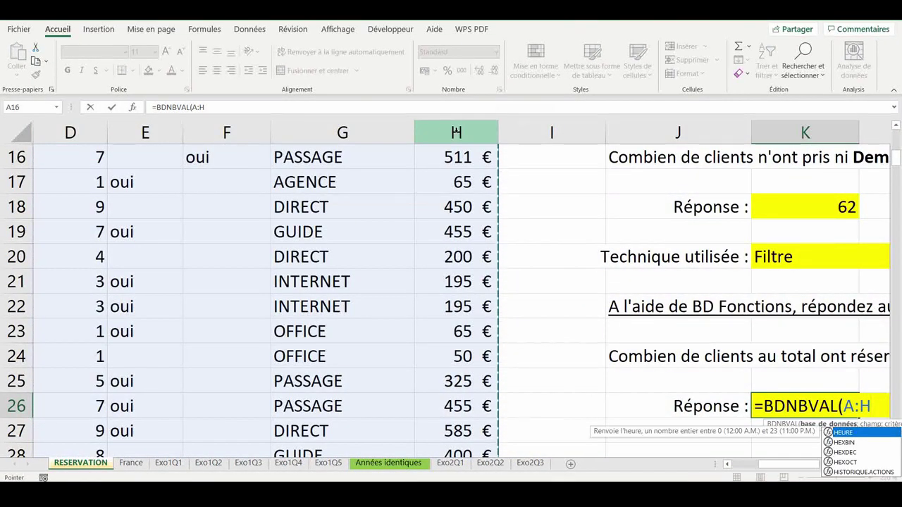
{"action": "type", "text": ";"}
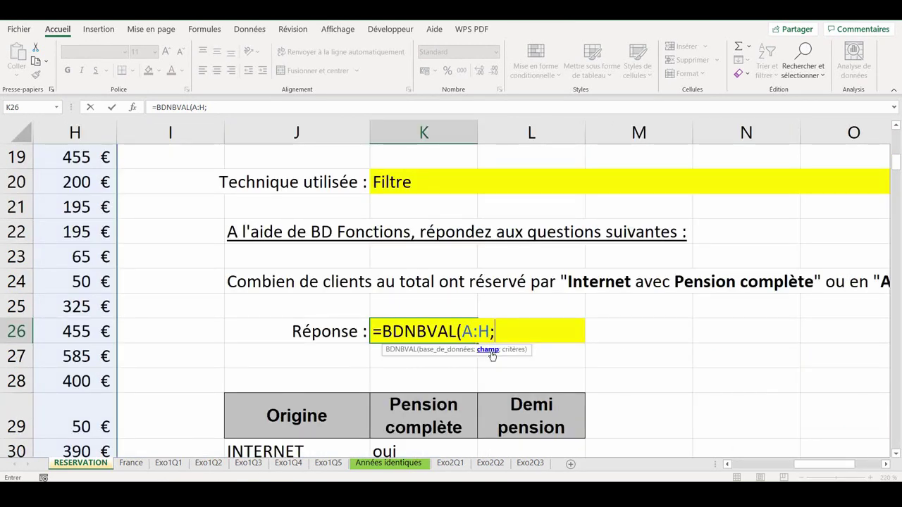
Step: Finish it with field A1 and criteria J29:L31, giving 28, then review the formula
{"action": "left_click_drag", "start_coordinate": [825, 464], "coordinate": [761, 465]}
{"action": "scroll", "coordinate": [144, 296], "scroll_direction": "up", "scroll_amount": 6}
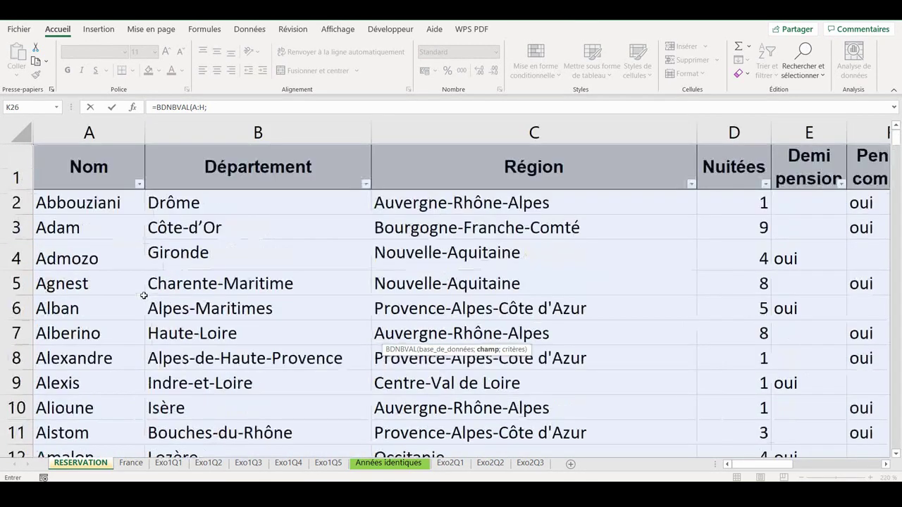
{"action": "left_click", "coordinate": [97, 175]}
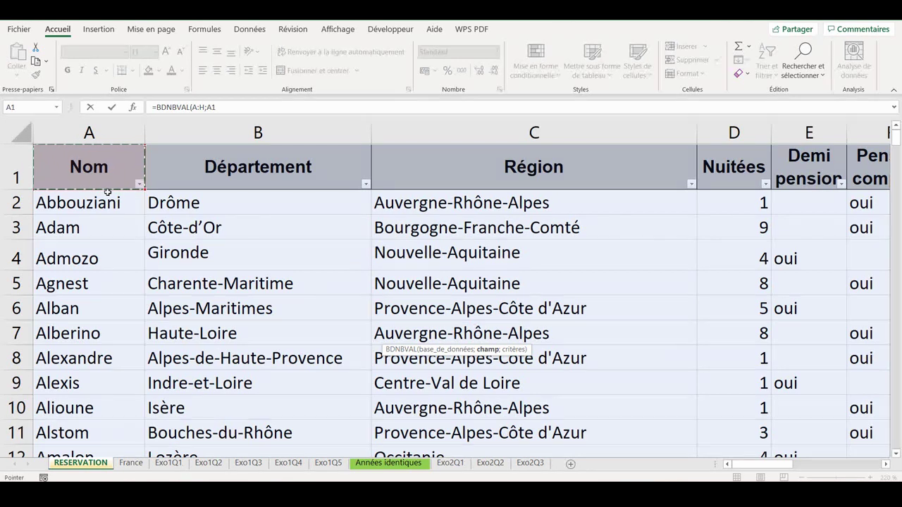
{"action": "type", "text": ";"}
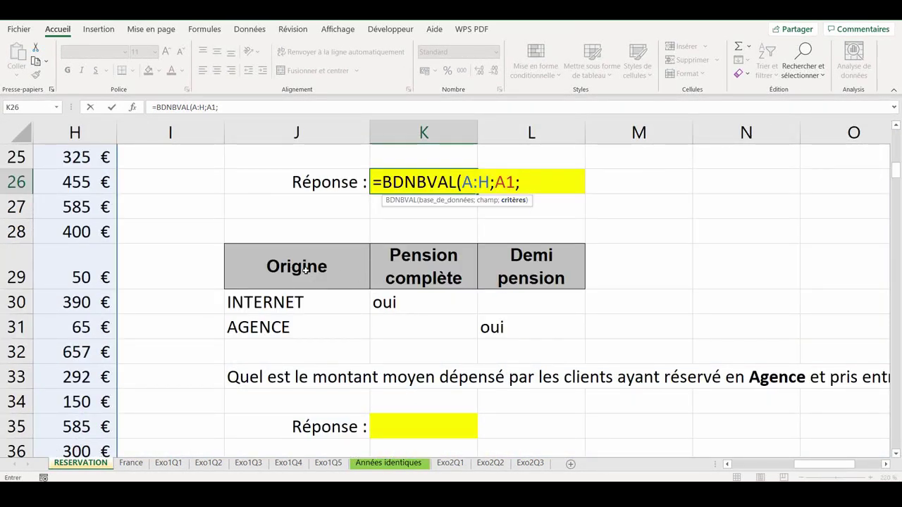
{"action": "left_click_drag", "start_coordinate": [305, 270], "coordinate": [518, 327]}
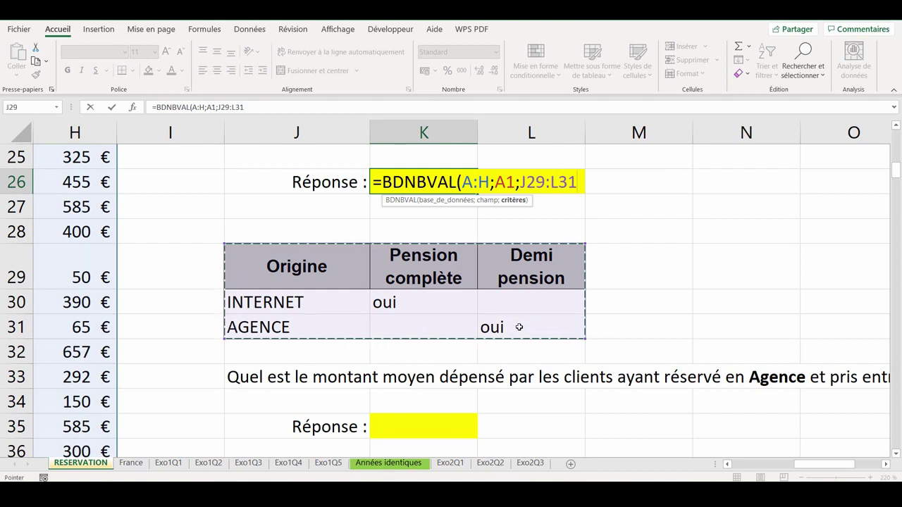
{"action": "type", "text": ")"}
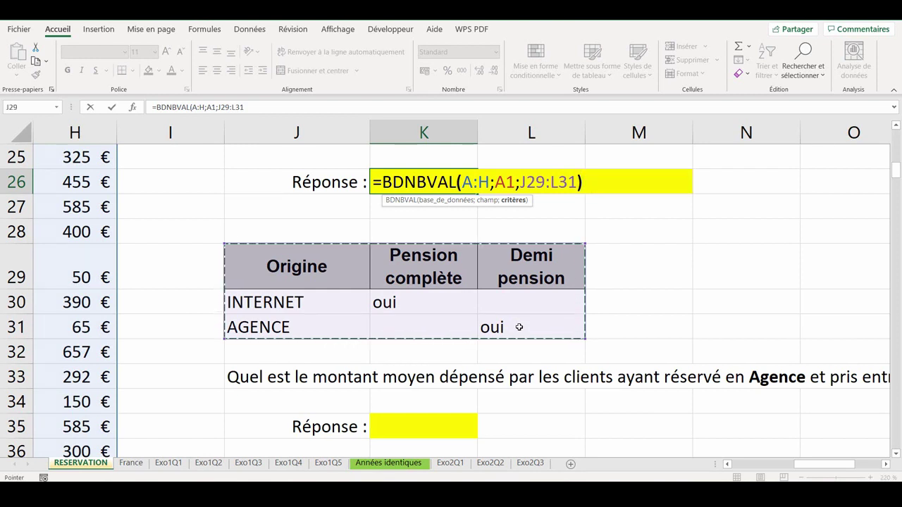
{"action": "key", "text": "Return"}
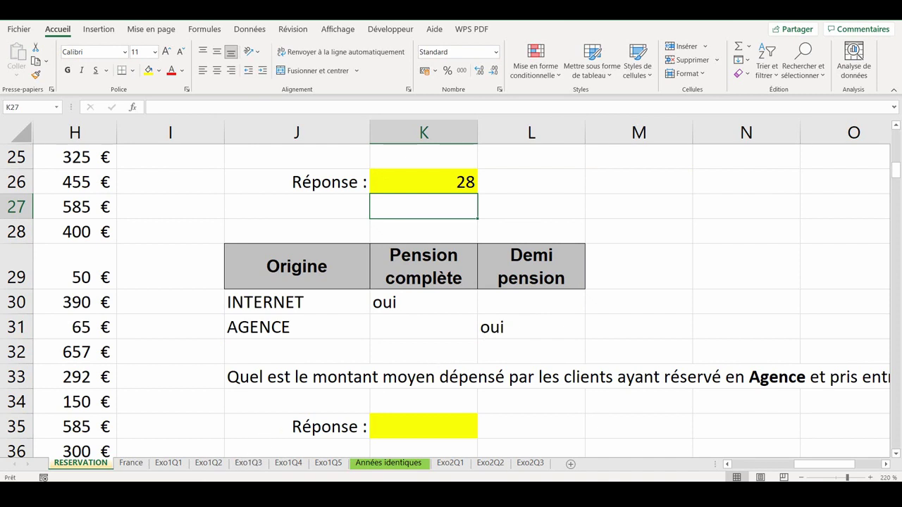
{"action": "key", "text": "Up"}
{"action": "key", "text": "F2"}
Step: Start a new criteria block below the second question by copying the Origine header and AGENCE value
{"action": "left_click", "coordinate": [258, 467]}
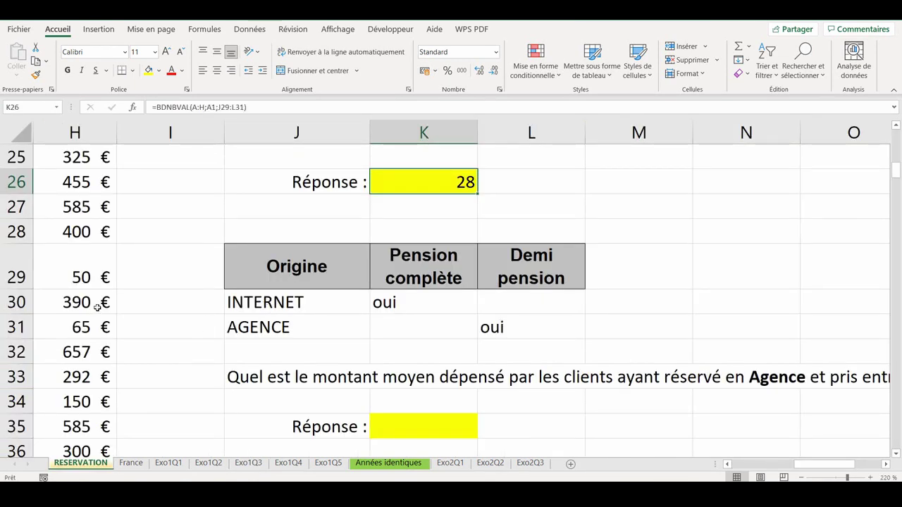
{"action": "scroll", "coordinate": [98, 307], "scroll_direction": "up", "scroll_amount": 2}
{"action": "left_click_drag", "start_coordinate": [192, 167], "coordinate": [202, 204]}
{"action": "key", "text": "ctrl+c"}
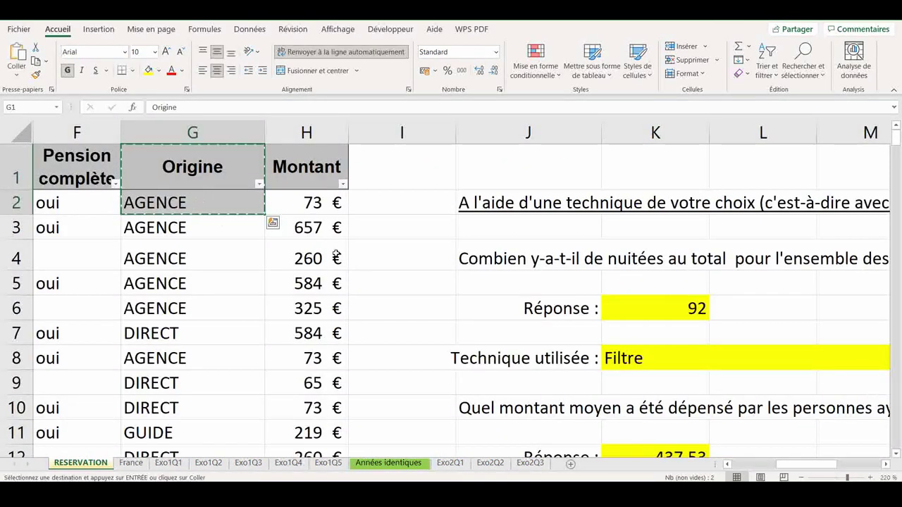
{"action": "scroll", "coordinate": [336, 255], "scroll_direction": "down", "scroll_amount": 6}
{"action": "scroll", "coordinate": [467, 255], "scroll_direction": "down", "scroll_amount": 5}
{"action": "left_click", "coordinate": [467, 239]}
{"action": "scroll", "coordinate": [467, 256], "scroll_direction": "up", "scroll_amount": 2}
{"action": "key", "text": "ctrl+v"}
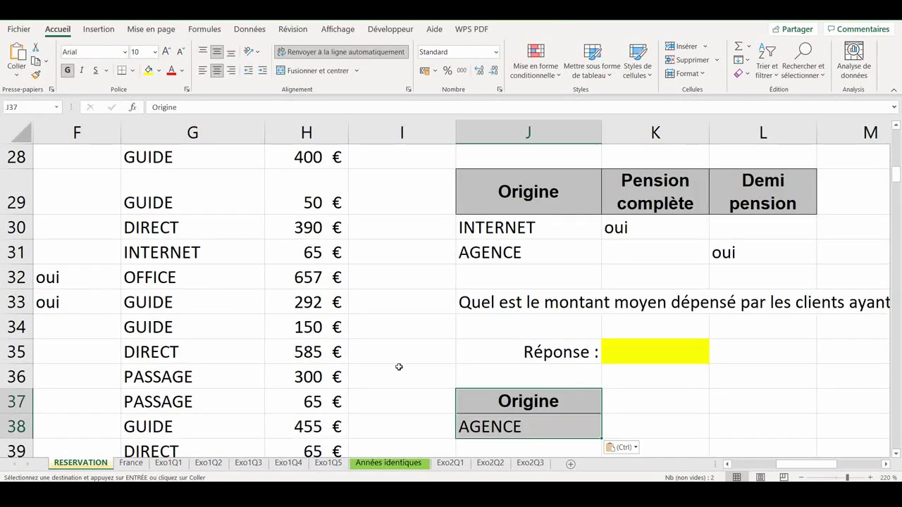
Step: Add a Nuitées header beside Origine with the criterion >=4 beneath it
{"action": "scroll", "coordinate": [175, 277], "scroll_direction": "up", "scroll_amount": 9}
{"action": "left_click", "coordinate": [399, 171]}
{"action": "key", "text": "ctrl+c"}
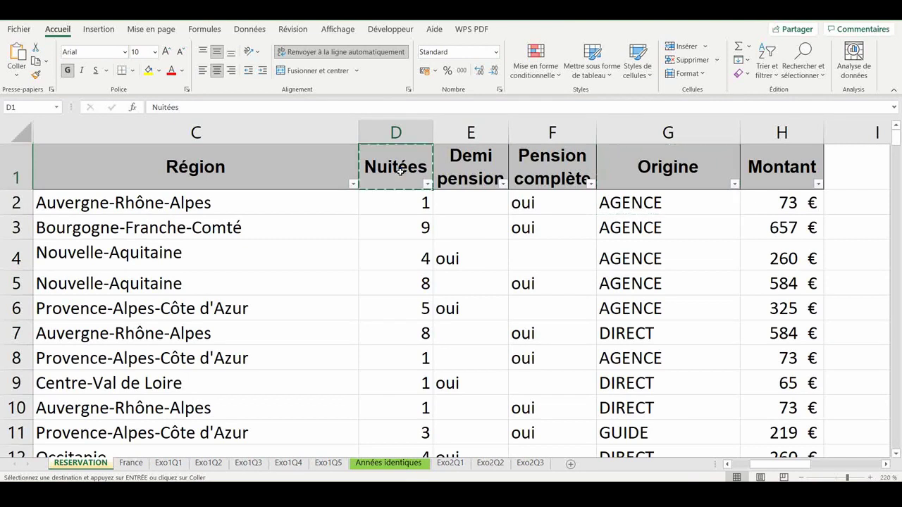
{"action": "scroll", "coordinate": [549, 282], "scroll_direction": "down", "scroll_amount": 5}
{"action": "scroll", "coordinate": [549, 280], "scroll_direction": "down", "scroll_amount": 4}
{"action": "scroll", "coordinate": [550, 280], "scroll_direction": "down", "scroll_amount": 2}
{"action": "scroll", "coordinate": [550, 279], "scroll_direction": "right", "scroll_amount": 2}
{"action": "left_click", "coordinate": [578, 231]}
{"action": "key", "text": "ctrl+v"}
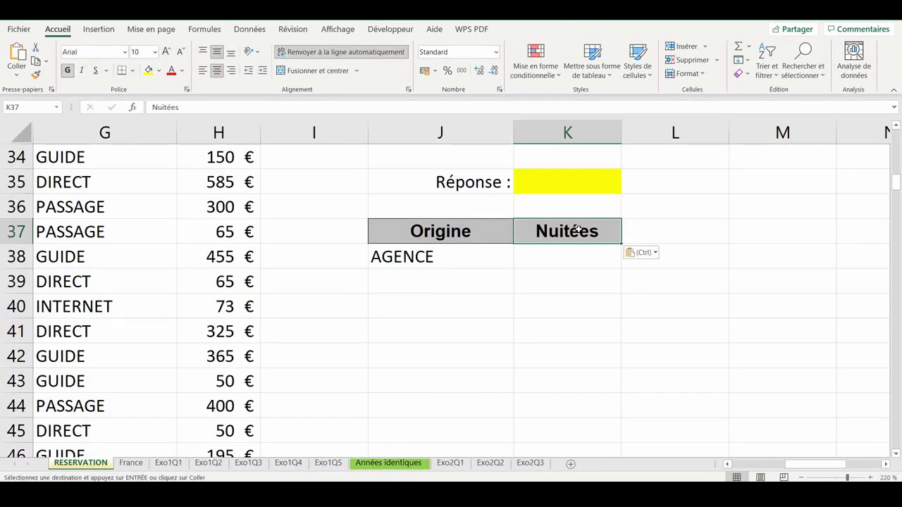
{"action": "left_click", "coordinate": [570, 256]}
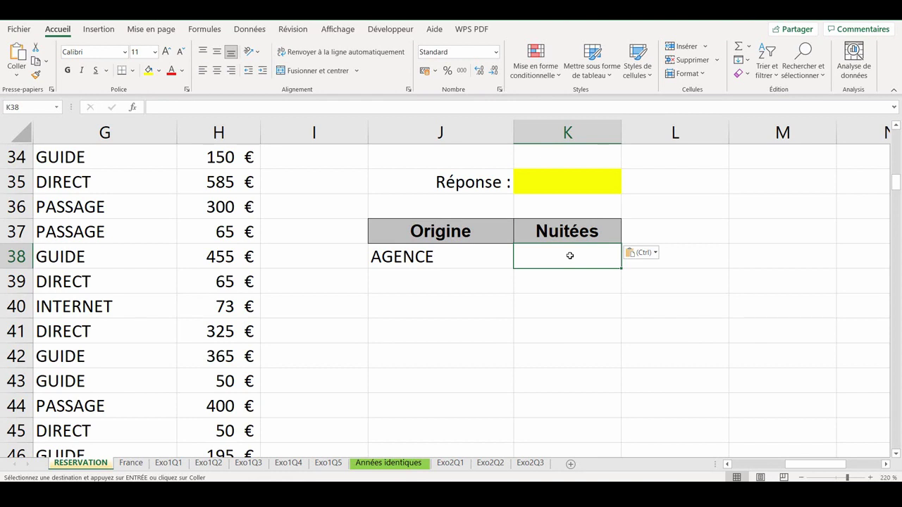
{"action": "type", "text": ">"}
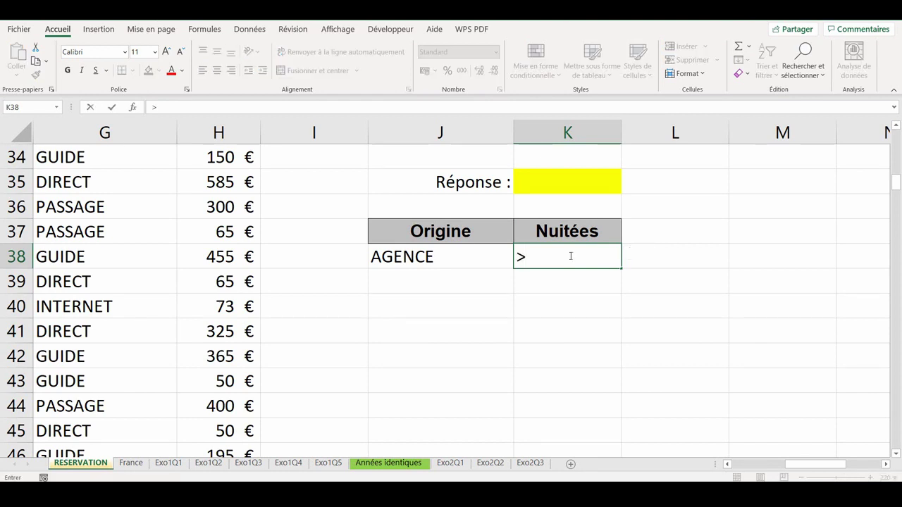
{"action": "type", "text": "=4"}
Step: Add a second Nuitées header in L37 with <=6 below it, then select J38:L38
{"action": "left_click", "coordinate": [602, 230]}
{"action": "key", "text": "ctrl+c"}
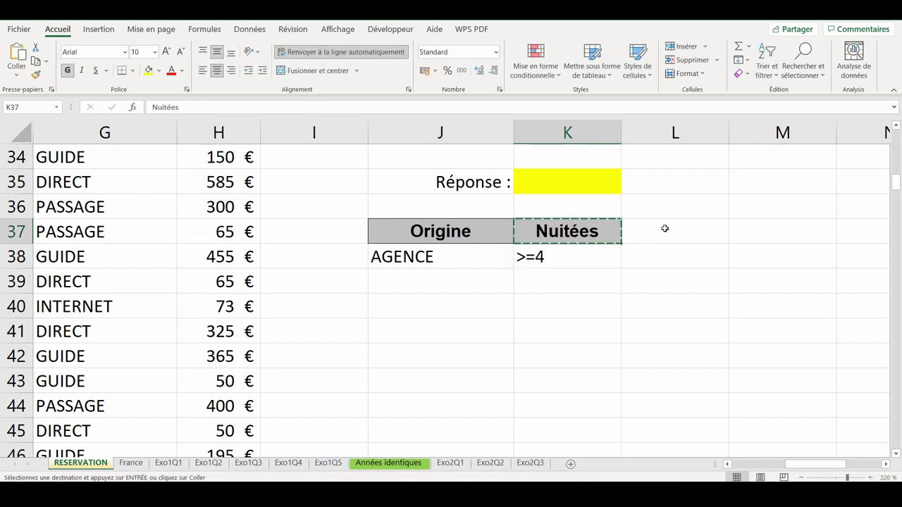
{"action": "left_click", "coordinate": [665, 228]}
{"action": "key", "text": "ctrl+v"}
{"action": "left_click", "coordinate": [659, 258]}
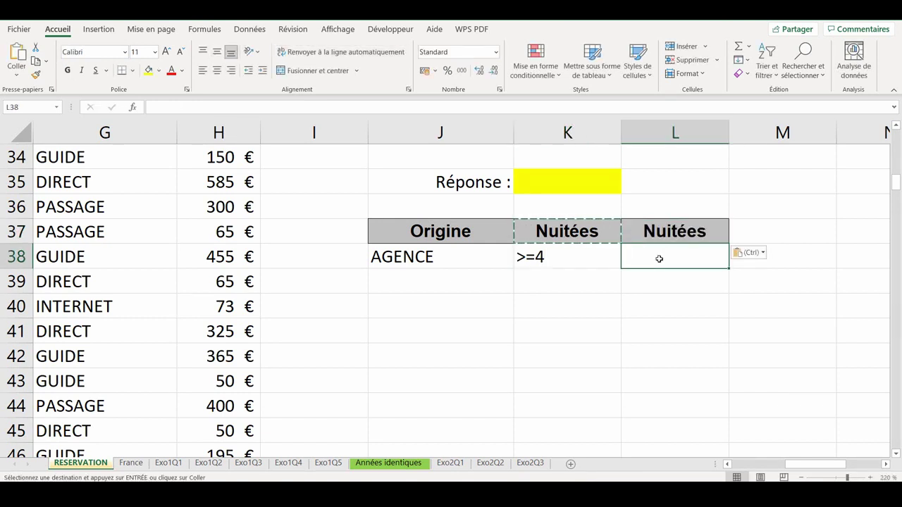
{"action": "type", "text": "<=6"}
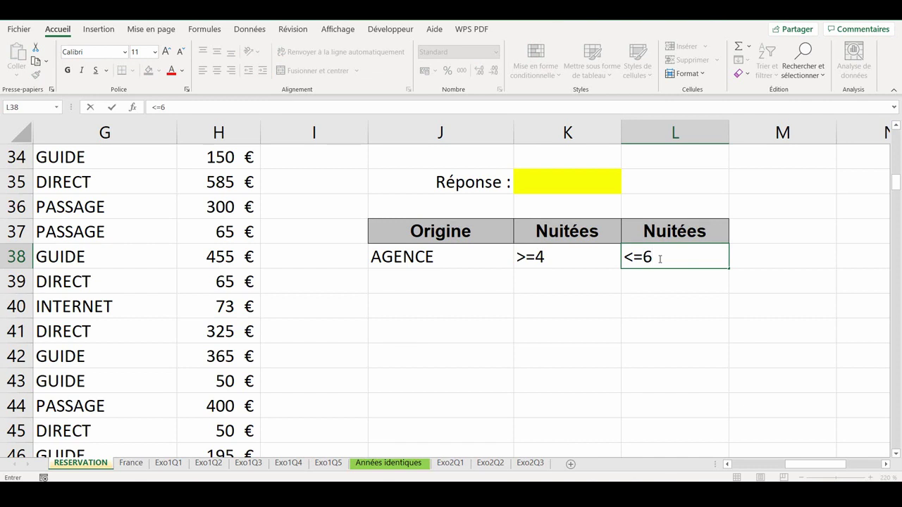
{"action": "key", "text": "Return"}
{"action": "left_click_drag", "start_coordinate": [401, 257], "coordinate": [676, 256]}
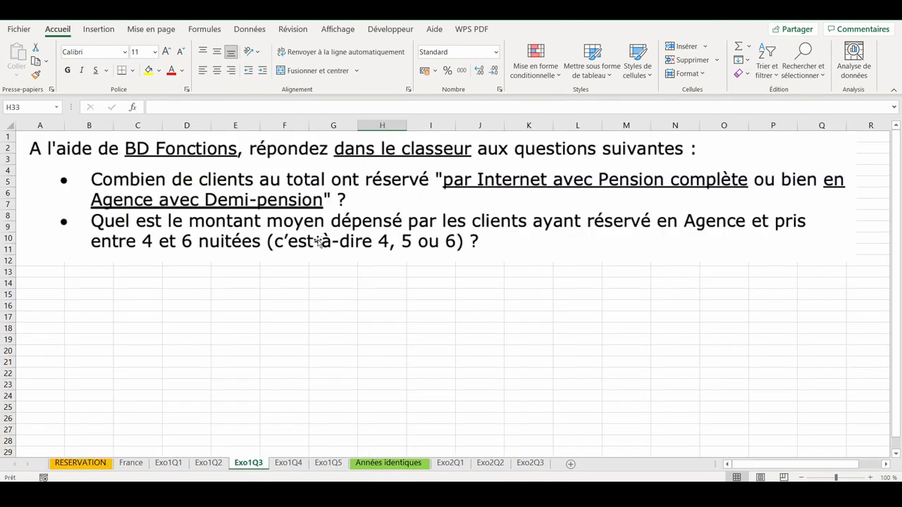
Step: Enter =BDMOYENNE(A:H;H1;J37:L38) in K35 to average Montant over the J37:L38 criteria, giving 297
{"action": "left_click", "coordinate": [80, 464]}
{"action": "type", "text": "="}
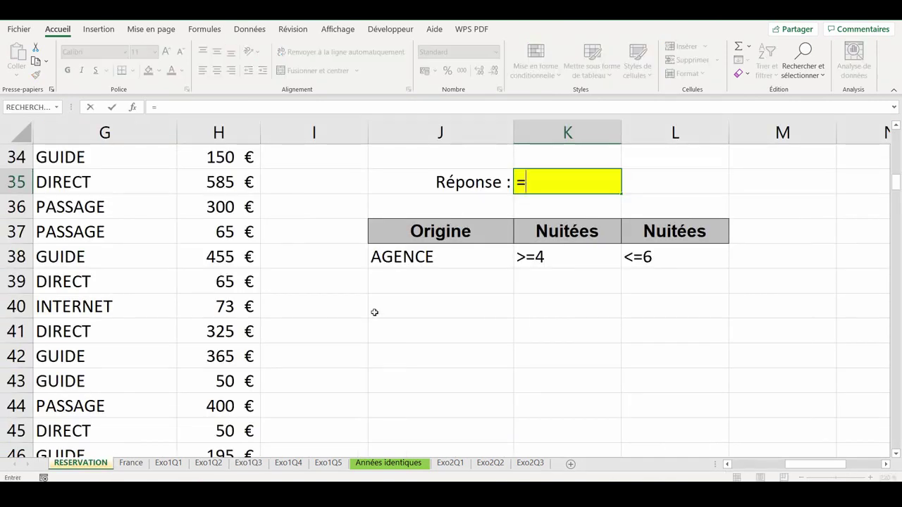
{"action": "type", "text": "bdmo"}
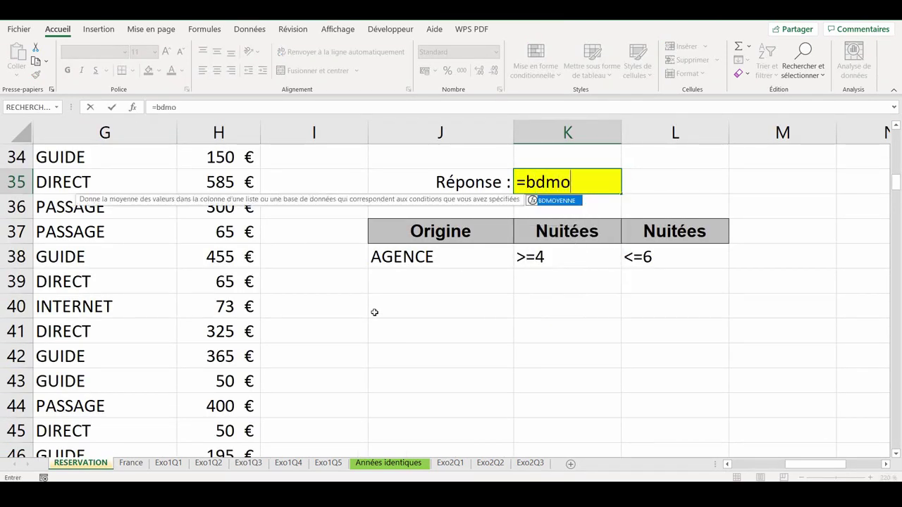
{"action": "key", "text": "Tab"}
{"action": "scroll", "coordinate": [282, 268], "scroll_direction": "up", "scroll_amount": 1}
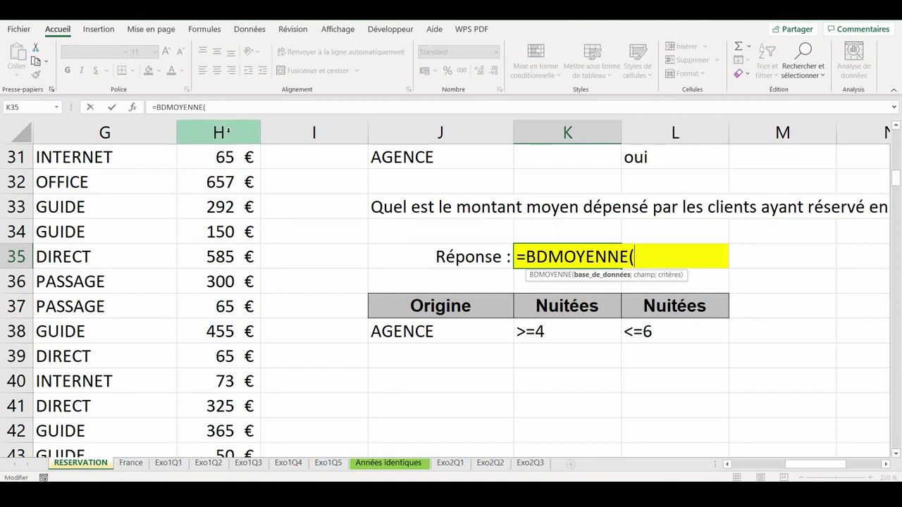
{"action": "mouse_move", "coordinate": [228, 131]}
{"action": "left_mouse_down"}
{"action": "mouse_move", "coordinate": [2, 143]}
{"action": "mouse_move", "coordinate": [90, 134]}
{"action": "left_mouse_up"}
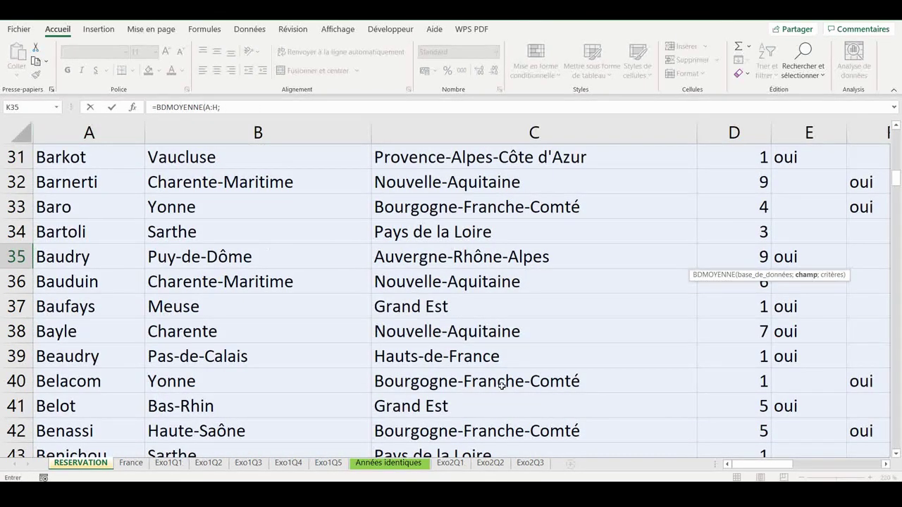
{"action": "type", "text": ";"}
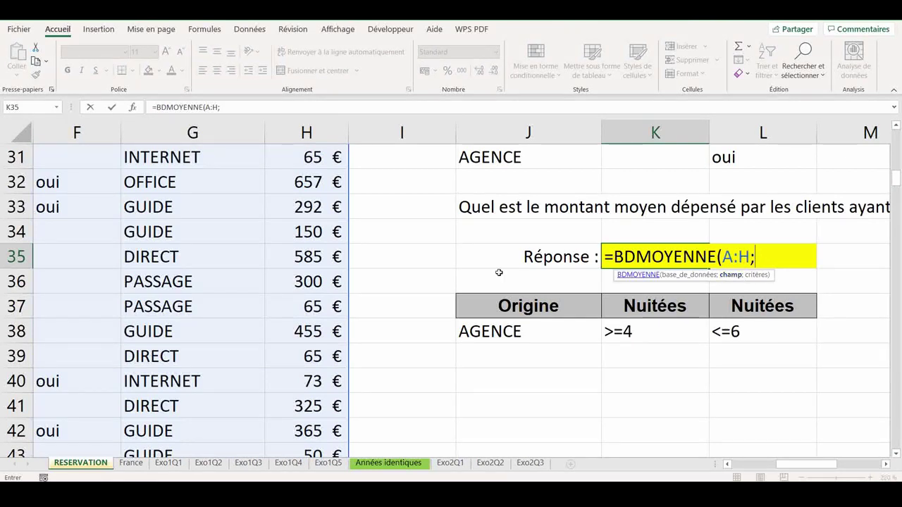
{"action": "scroll", "coordinate": [296, 252], "scroll_direction": "up", "scroll_amount": 7}
{"action": "scroll", "coordinate": [309, 176], "scroll_direction": "up", "scroll_amount": 3}
{"action": "left_click", "coordinate": [309, 176]}
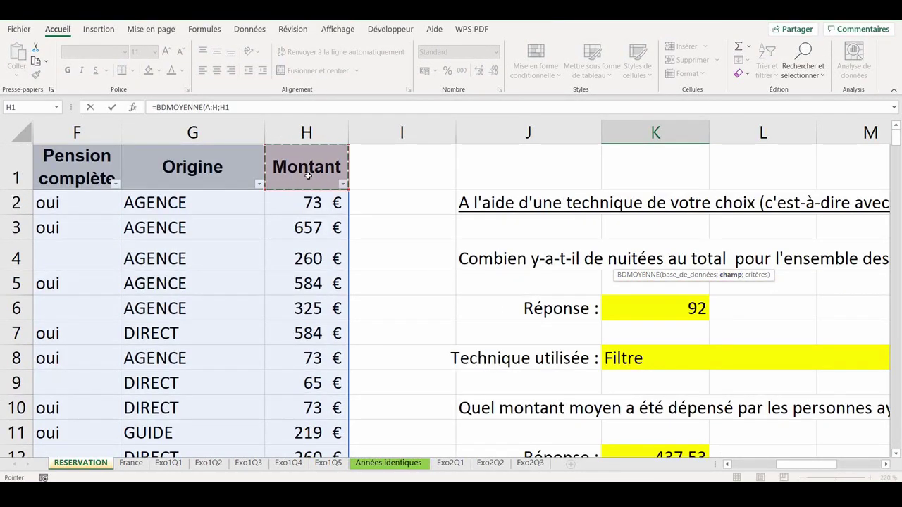
{"action": "type", "text": ";"}
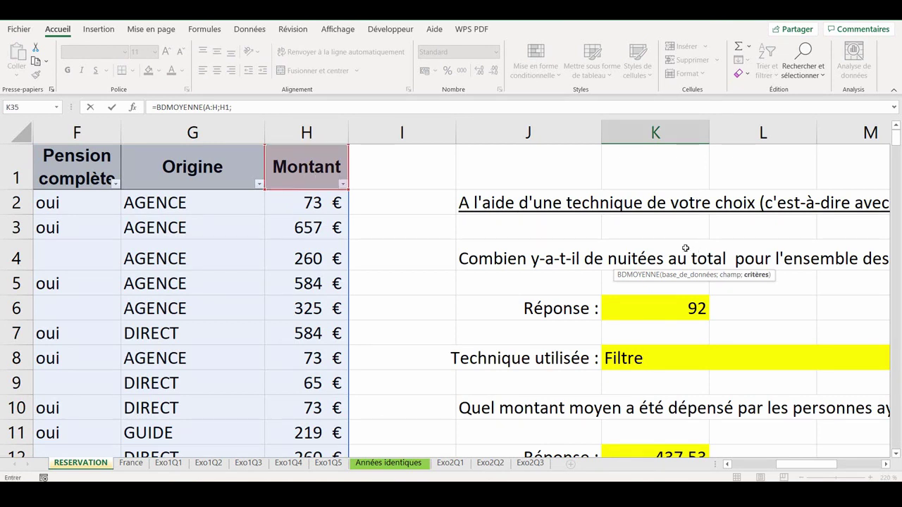
{"action": "scroll", "coordinate": [682, 248], "scroll_direction": "down", "scroll_amount": 4}
{"action": "scroll", "coordinate": [681, 248], "scroll_direction": "down", "scroll_amount": 3}
{"action": "scroll", "coordinate": [682, 248], "scroll_direction": "down", "scroll_amount": 3}
{"action": "left_click_drag", "start_coordinate": [497, 310], "coordinate": [739, 336]}
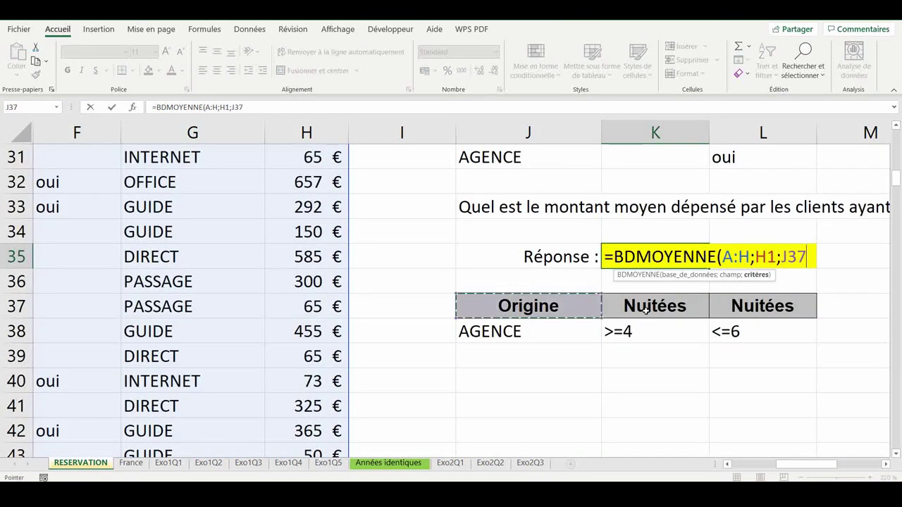
{"action": "type", "text": ")"}
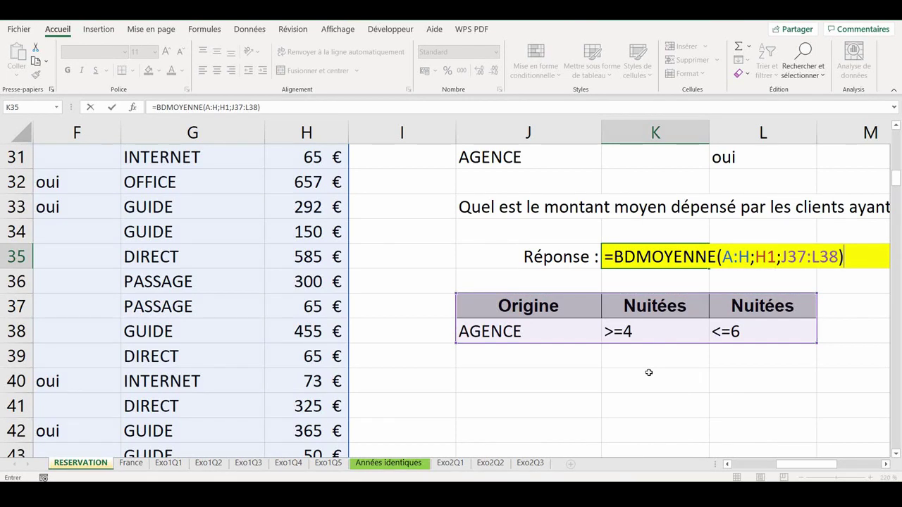
{"action": "key", "text": "Return"}
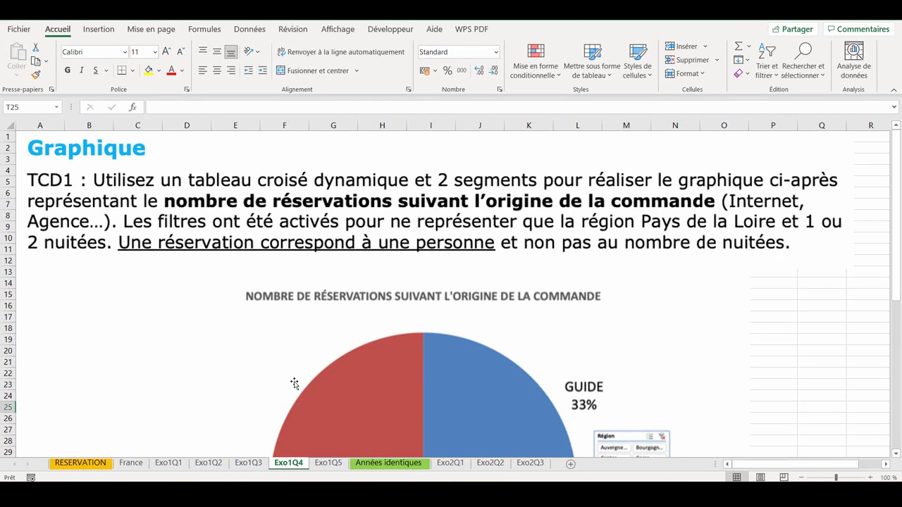
Step: Zoom out on the Exo1Q4 sheet to view the pie chart exercise
{"action": "scroll", "coordinate": [294, 383], "scroll_direction": "down", "scroll_amount": 2, "text": "ctrl"}
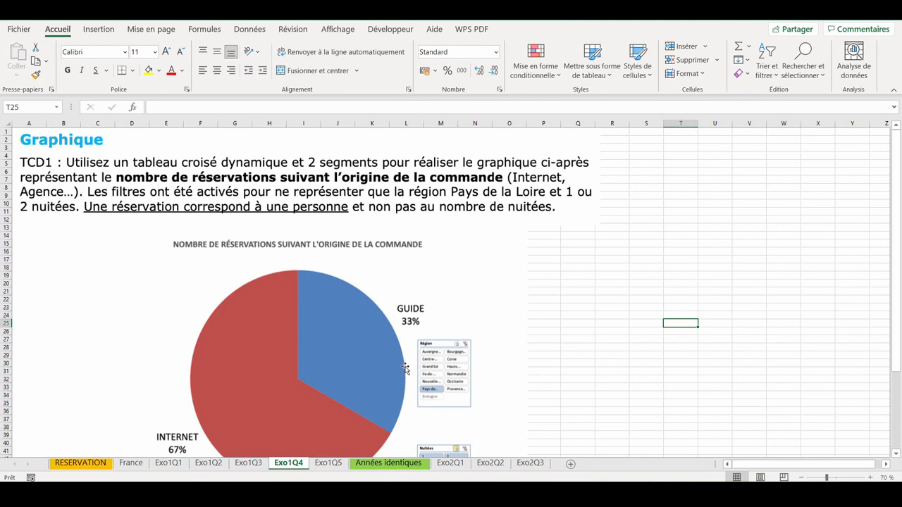
{"action": "scroll", "coordinate": [405, 368], "scroll_direction": "up", "scroll_amount": 1, "text": "ctrl"}
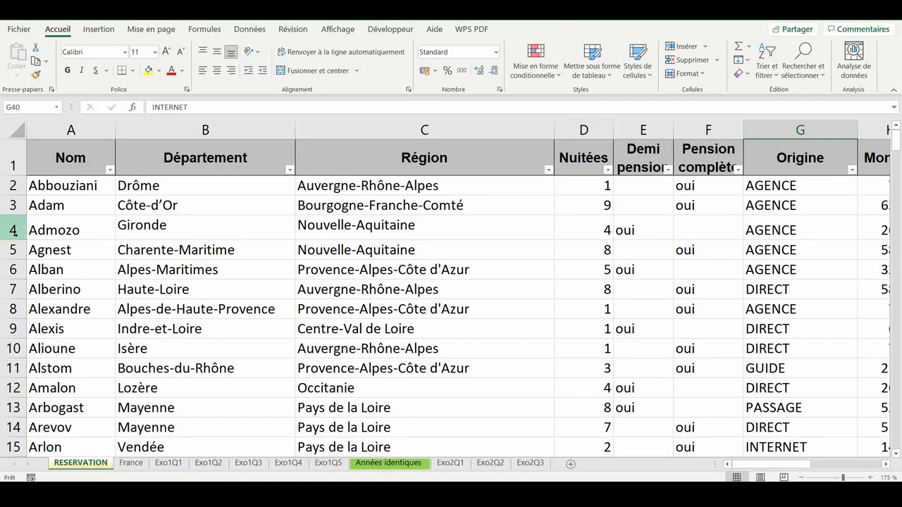
Step: Insert a pivot table from the RESERVATION data (A1:H237) on a new worksheet
{"action": "left_click", "coordinate": [13, 205]}
{"action": "left_click", "coordinate": [13, 249]}
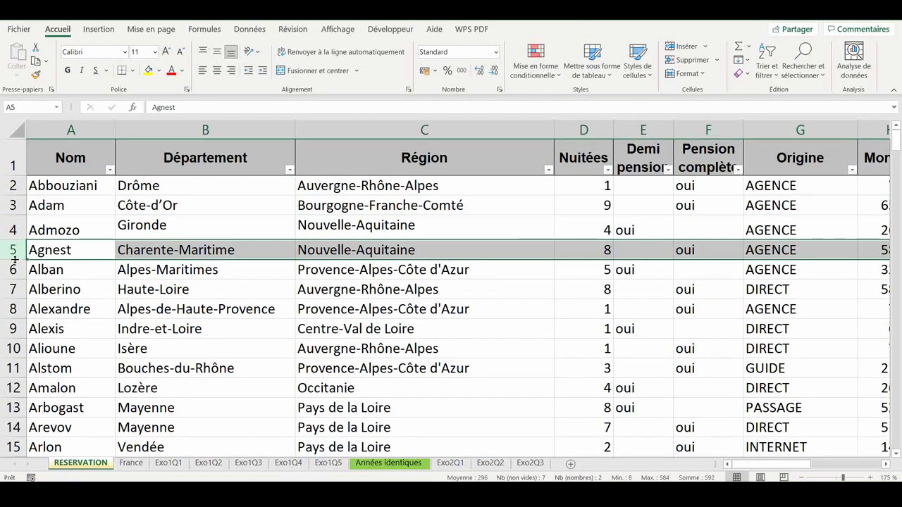
{"action": "left_click_drag", "start_coordinate": [599, 185], "coordinate": [592, 346]}
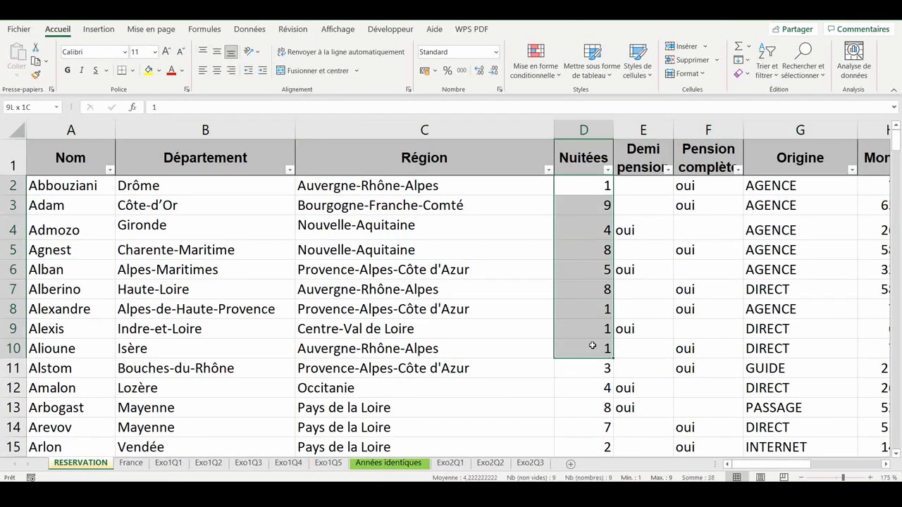
{"action": "left_click", "coordinate": [329, 326]}
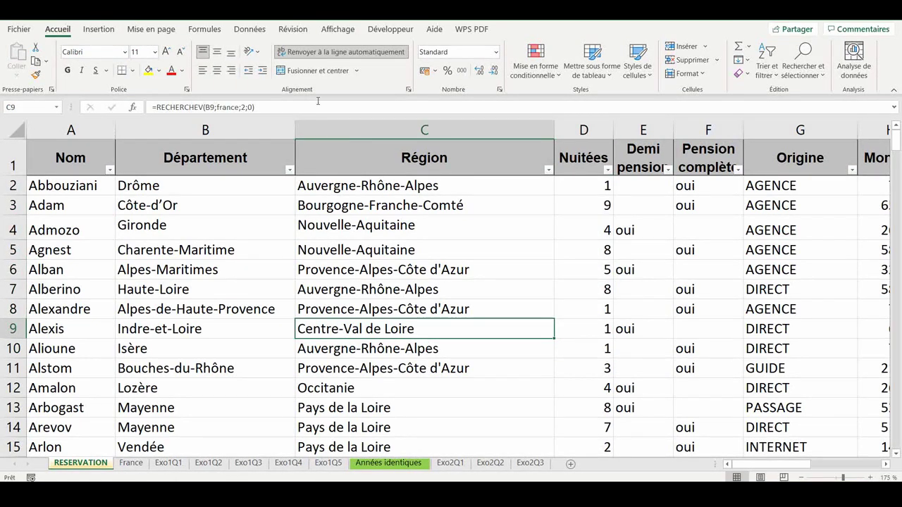
{"action": "left_click", "coordinate": [99, 28]}
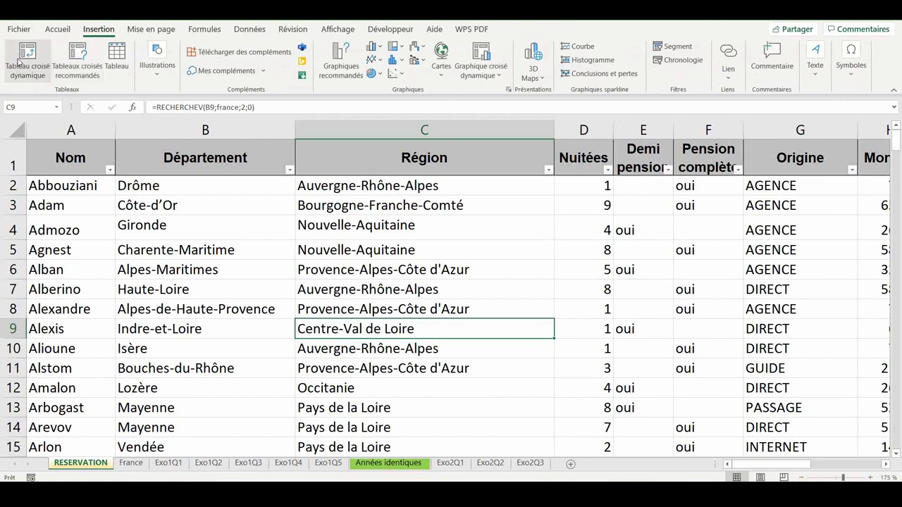
{"action": "left_click", "coordinate": [20, 60]}
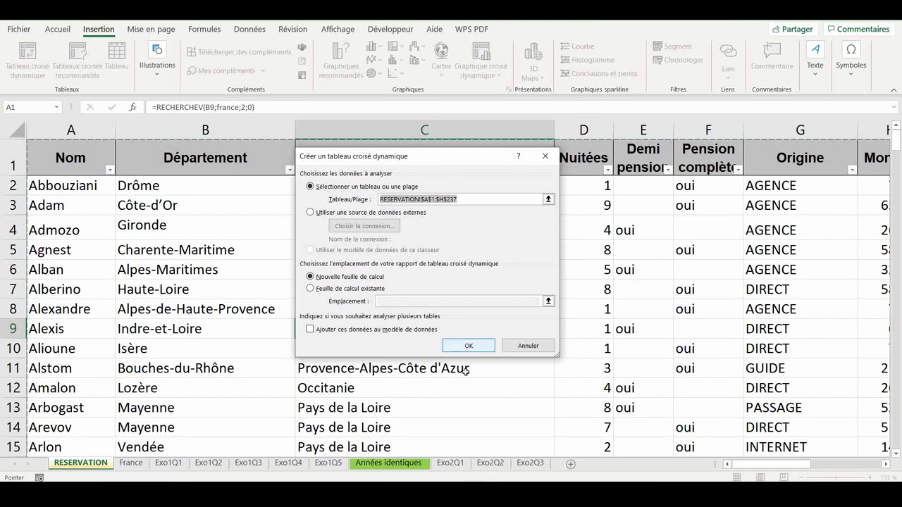
{"action": "left_click", "coordinate": [469, 345]}
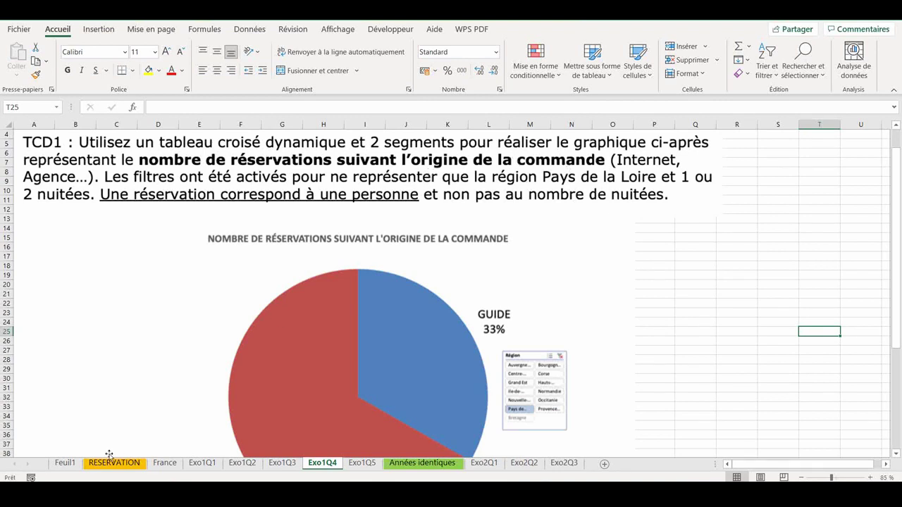
Step: Set up the pivot with Origine as rows and a count of Nom as values
{"action": "left_click", "coordinate": [64, 463]}
{"action": "left_click_drag", "start_coordinate": [727, 265], "coordinate": [761, 416]}
{"action": "scroll", "coordinate": [104, 250], "scroll_direction": "up", "scroll_amount": 1, "text": "ctrl"}
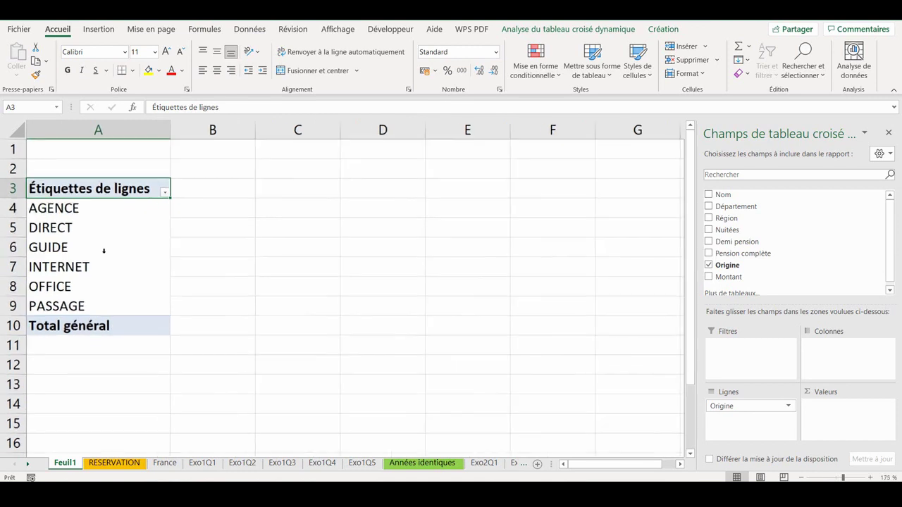
{"action": "scroll", "coordinate": [103, 250], "scroll_direction": "up", "scroll_amount": 2, "text": "ctrl"}
{"action": "scroll", "coordinate": [101, 256], "scroll_direction": "up", "scroll_amount": 1, "text": "ctrl"}
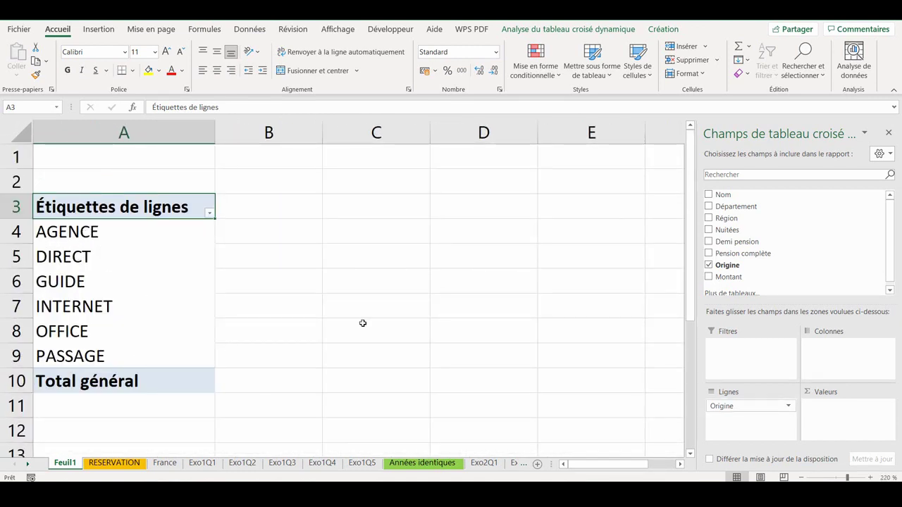
{"action": "left_click_drag", "start_coordinate": [737, 195], "coordinate": [834, 412]}
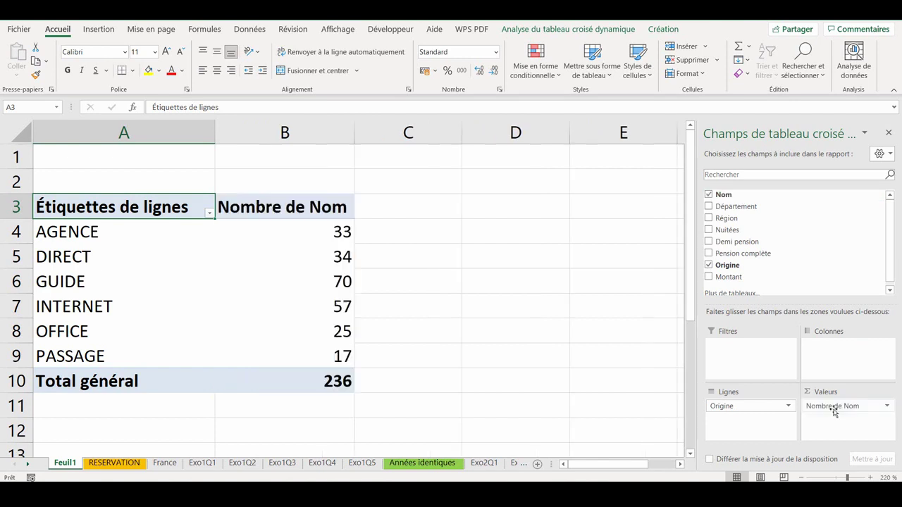
Step: Insert a 2D pie chart of the reservation counts and delete its legend
{"action": "left_click", "coordinate": [176, 307]}
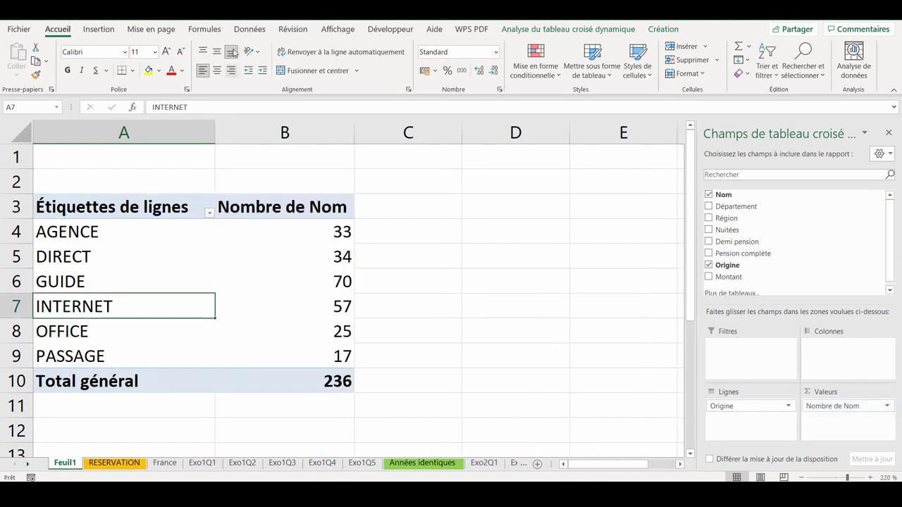
{"action": "left_click", "coordinate": [100, 30]}
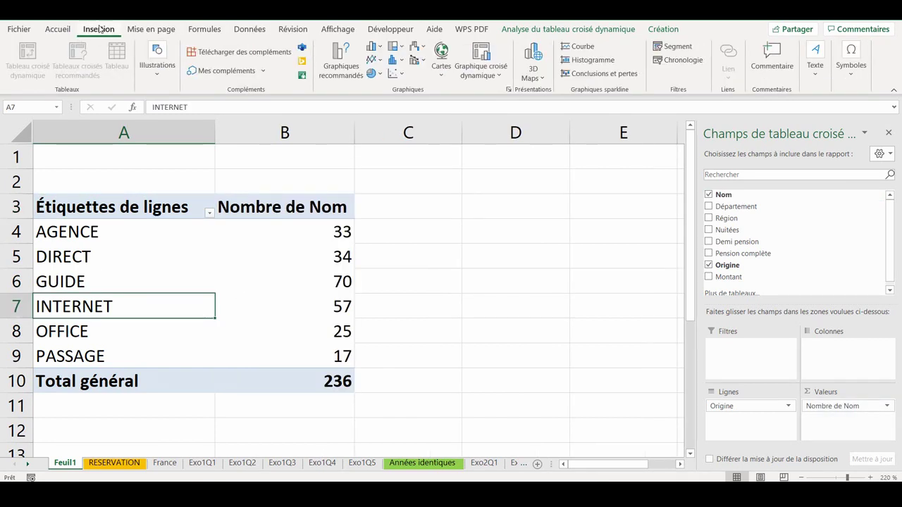
{"action": "left_click", "coordinate": [379, 75]}
{"action": "left_click", "coordinate": [381, 116]}
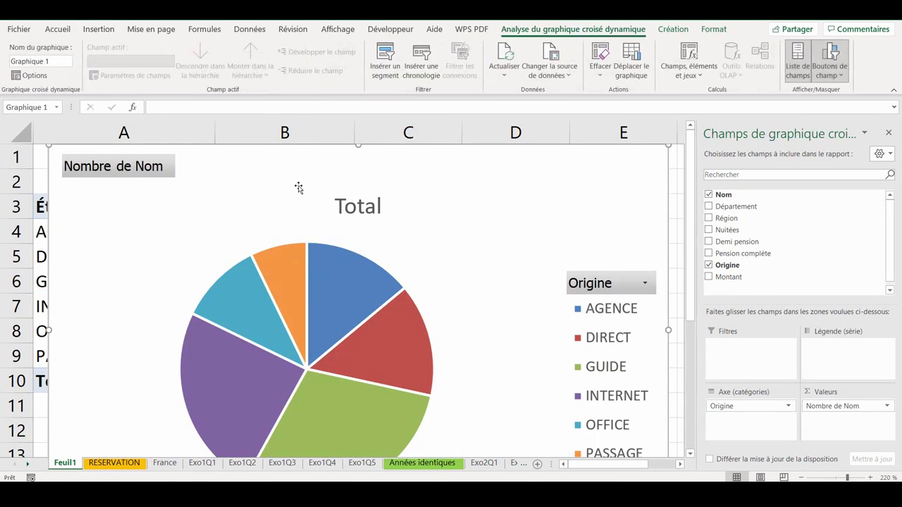
{"action": "scroll", "coordinate": [298, 186], "scroll_direction": "down", "scroll_amount": 5, "text": "ctrl"}
{"action": "left_click", "coordinate": [241, 177]}
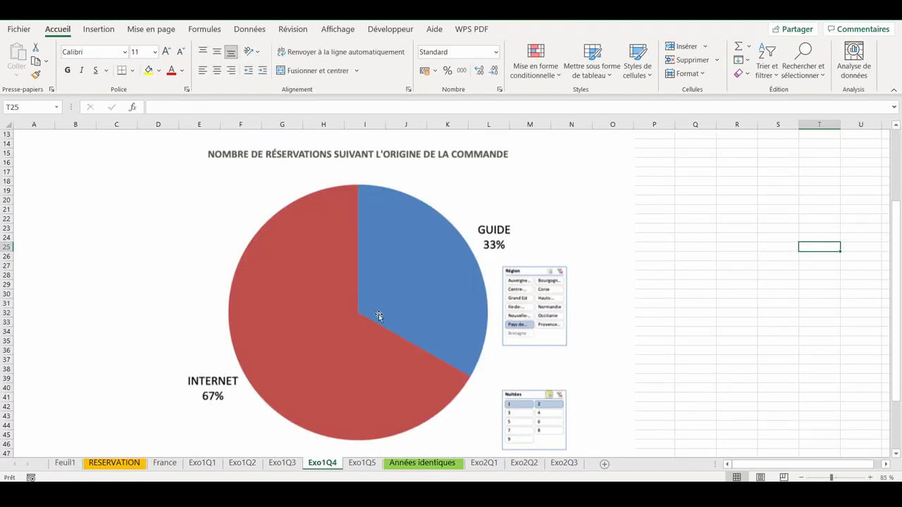
{"action": "left_click", "coordinate": [65, 463]}
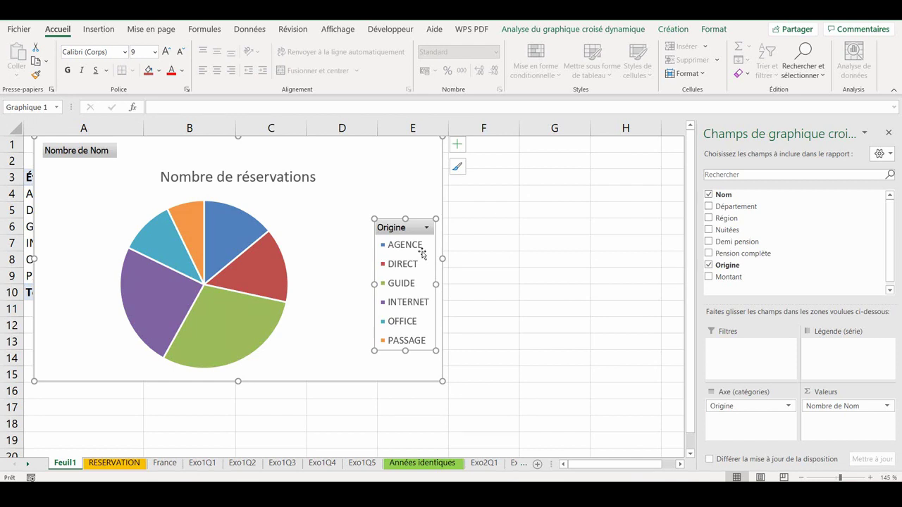
{"action": "key", "text": "Delete"}
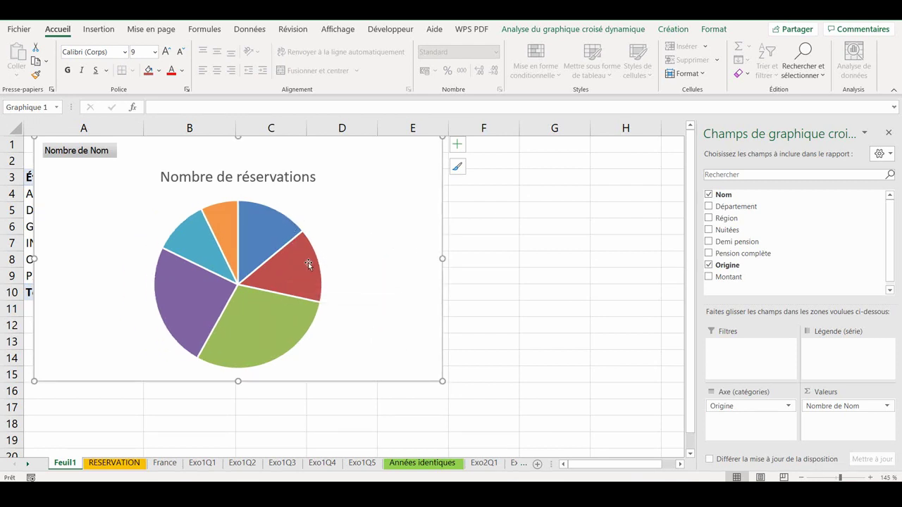
{"action": "mouse_move", "coordinate": [271, 264]}
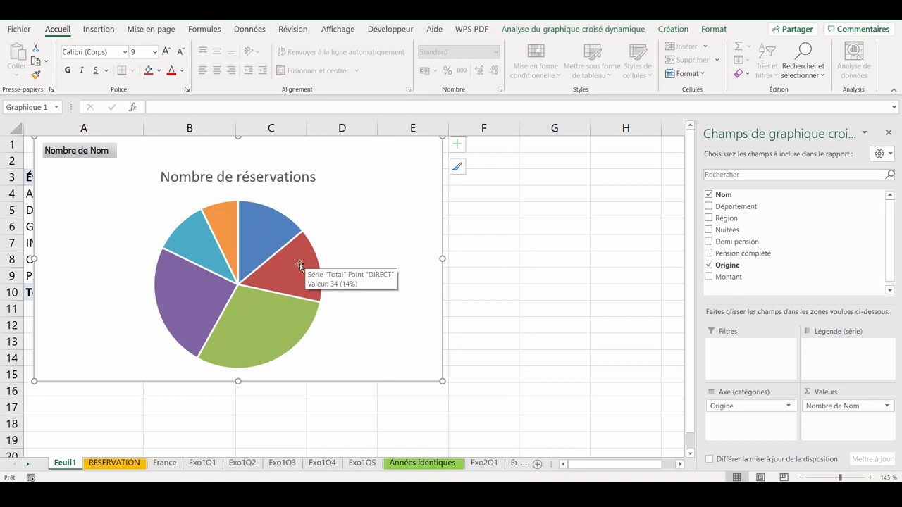
Step: Add pie data labels showing category name and percentage instead of value, positioned Bord extérieur
{"action": "right_click", "coordinate": [300, 264]}
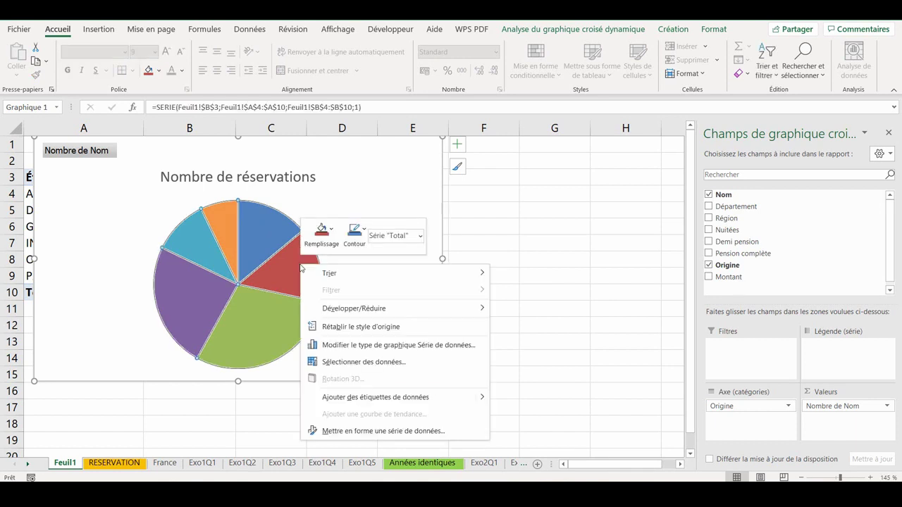
{"action": "mouse_move", "coordinate": [394, 397]}
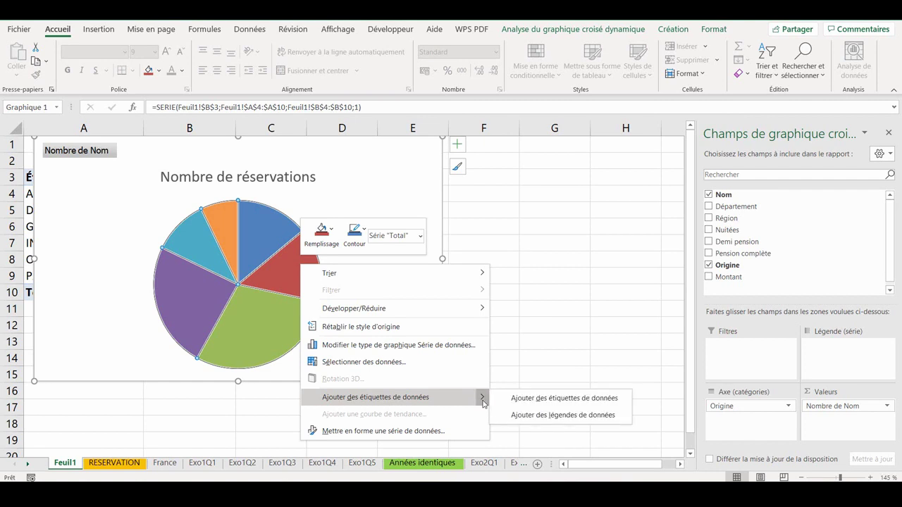
{"action": "left_click", "coordinate": [560, 398]}
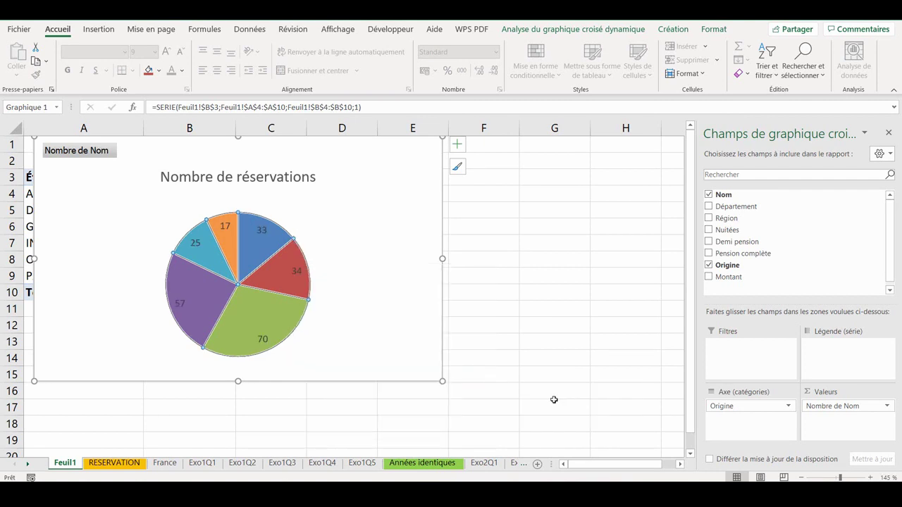
{"action": "left_click", "coordinate": [297, 275]}
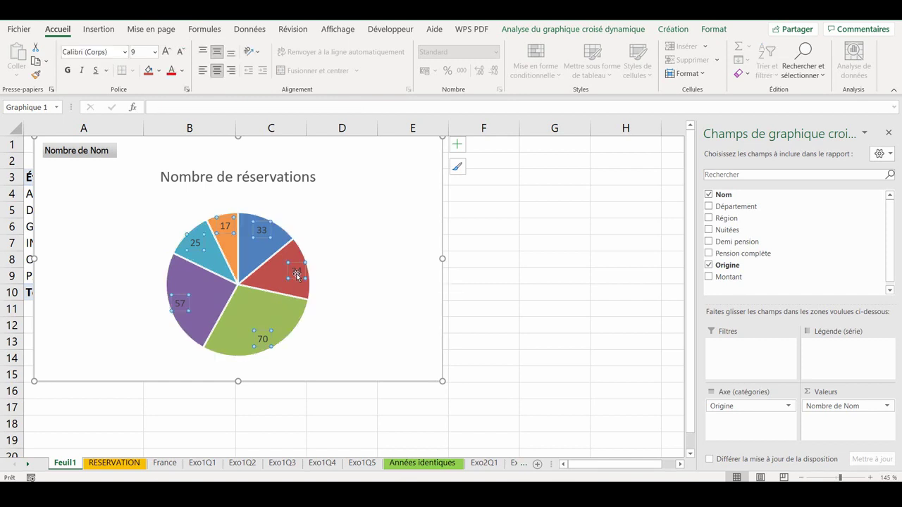
{"action": "right_click", "coordinate": [297, 276]}
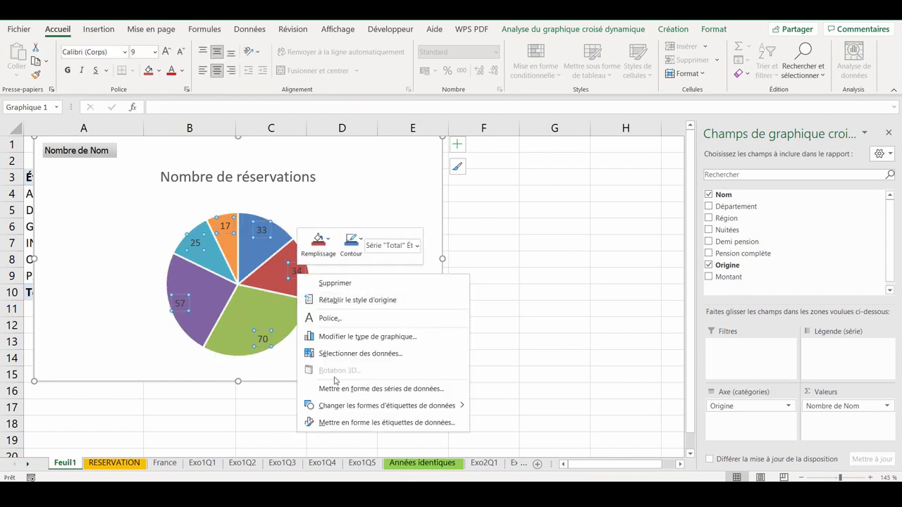
{"action": "left_click", "coordinate": [350, 423]}
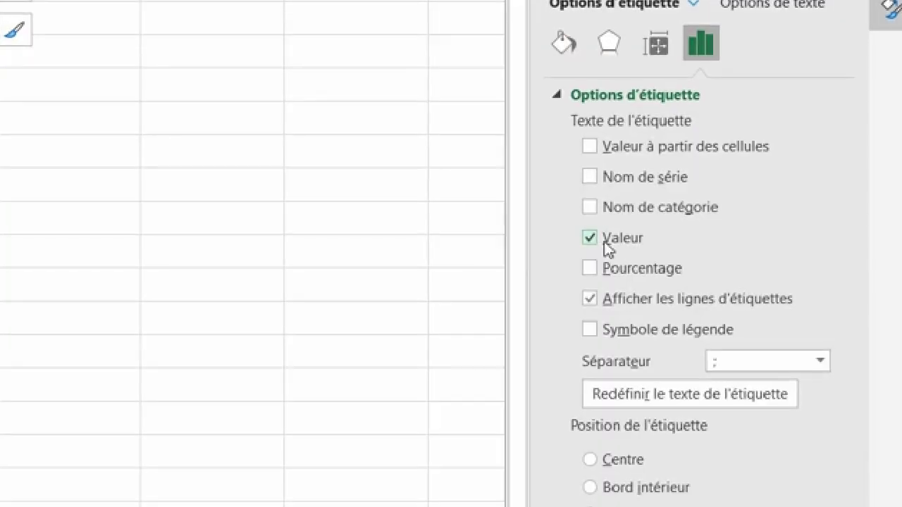
{"action": "left_click", "coordinate": [612, 243]}
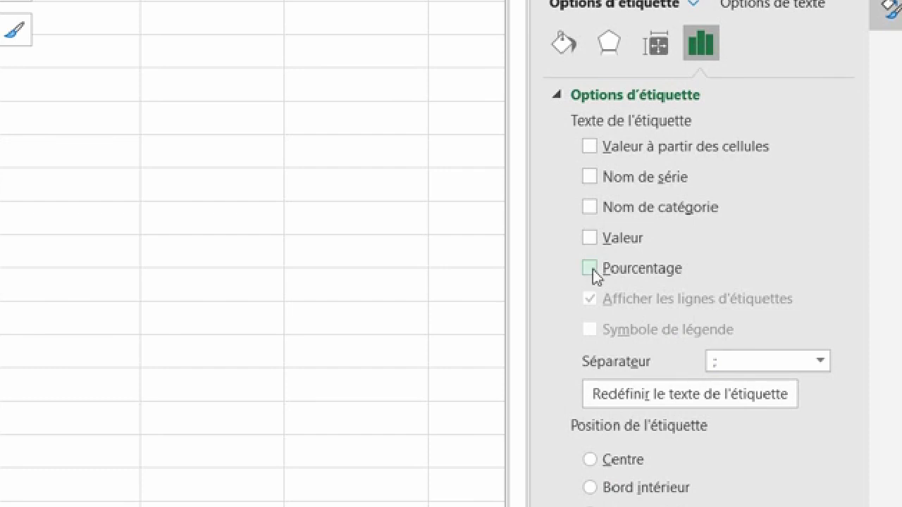
{"action": "left_click", "coordinate": [590, 271]}
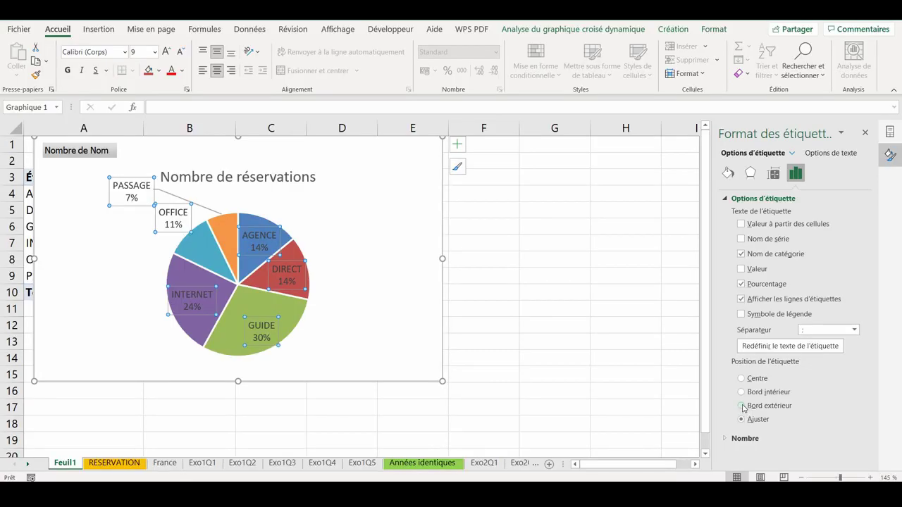
{"action": "left_click", "coordinate": [742, 406]}
{"action": "left_click", "coordinate": [427, 259]}
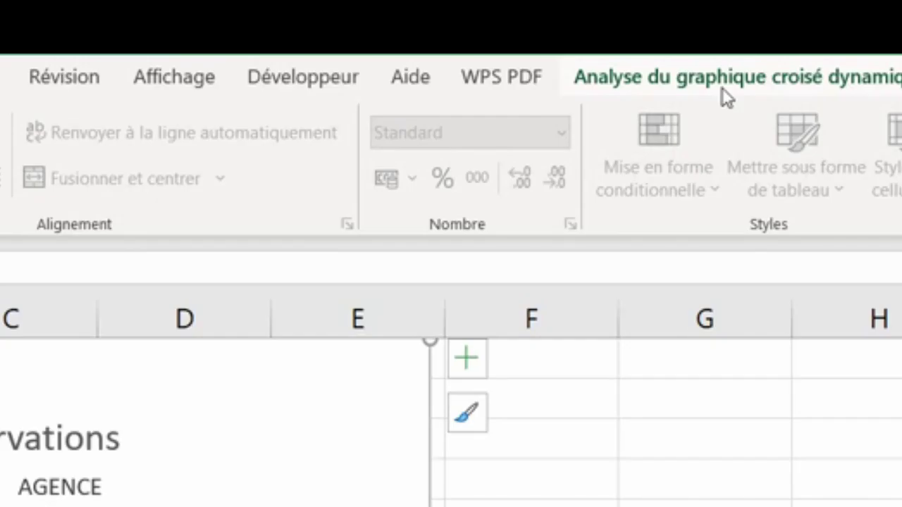
{"action": "left_click", "coordinate": [558, 34]}
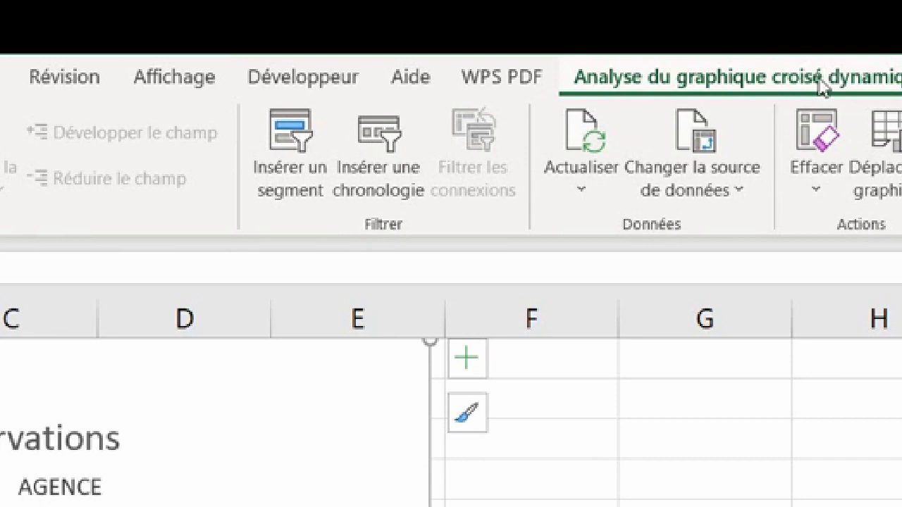
Step: Insert Région and Nuitées slicers for the pivot chart
{"action": "left_click", "coordinate": [274, 152]}
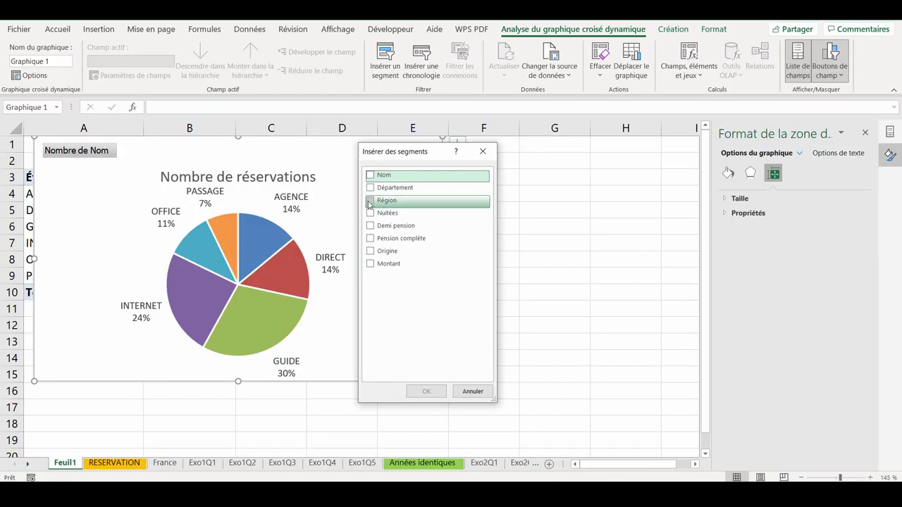
{"action": "left_click", "coordinate": [370, 202]}
{"action": "left_click", "coordinate": [374, 214]}
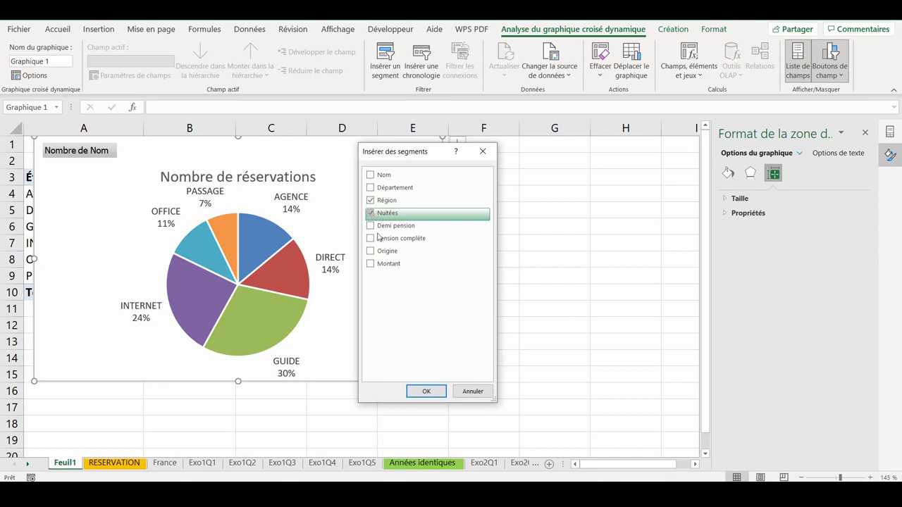
{"action": "left_click", "coordinate": [426, 391]}
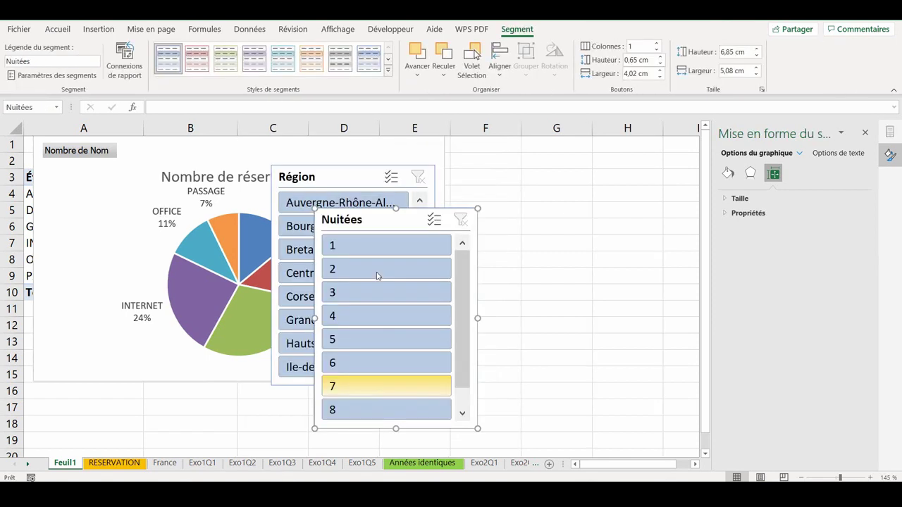
Step: Move both slicers right of the chart; set Région to 2 columns and Nuitées to 3
{"action": "left_click_drag", "start_coordinate": [377, 275], "coordinate": [596, 246]}
{"action": "left_click_drag", "start_coordinate": [354, 183], "coordinate": [449, 170]}
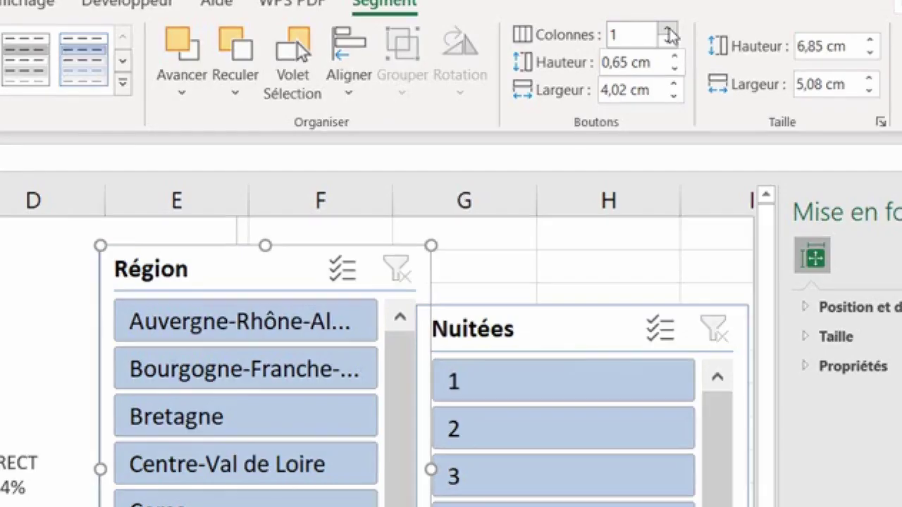
{"action": "left_click", "coordinate": [656, 43]}
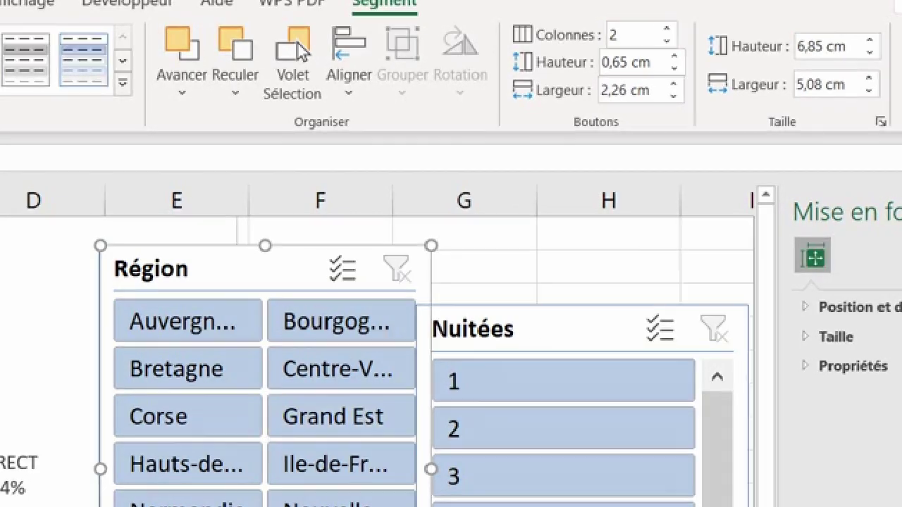
{"action": "left_click", "coordinate": [507, 329]}
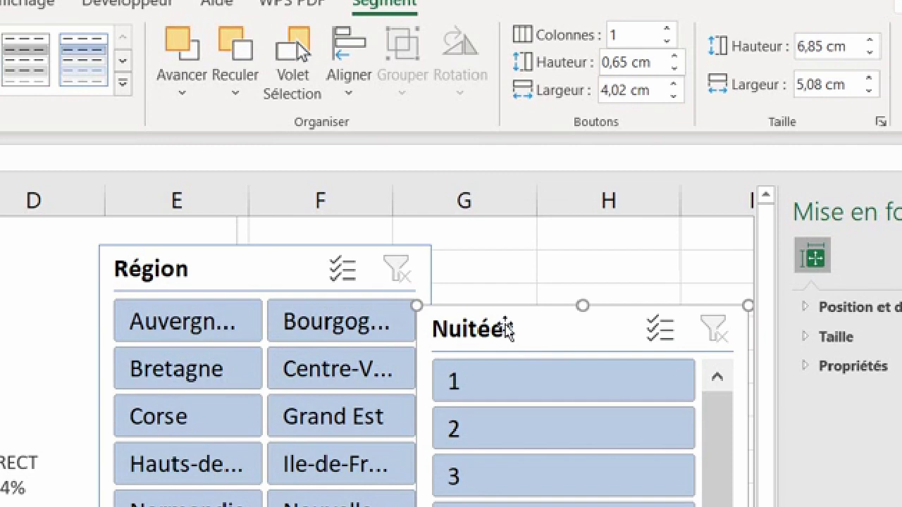
{"action": "left_click", "coordinate": [666, 29]}
{"action": "left_click", "coordinate": [668, 30]}
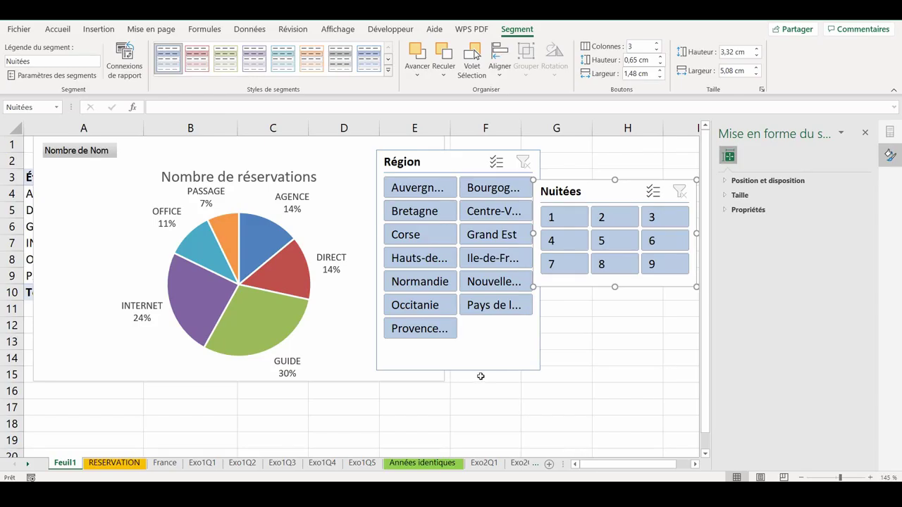
Step: Filter the chart to Pays de la Loire, trying Nuitées values 1 and 2, ending on 1
{"action": "left_click", "coordinate": [488, 308]}
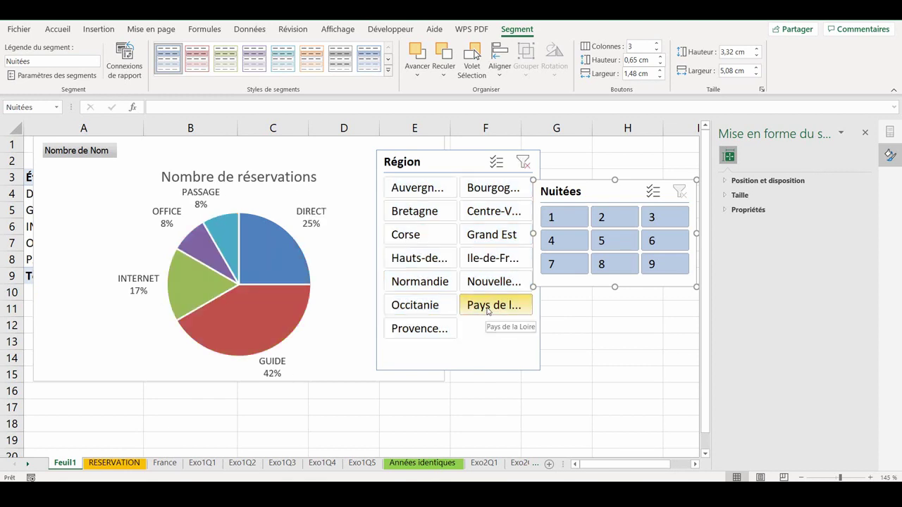
{"action": "left_click", "coordinate": [563, 218]}
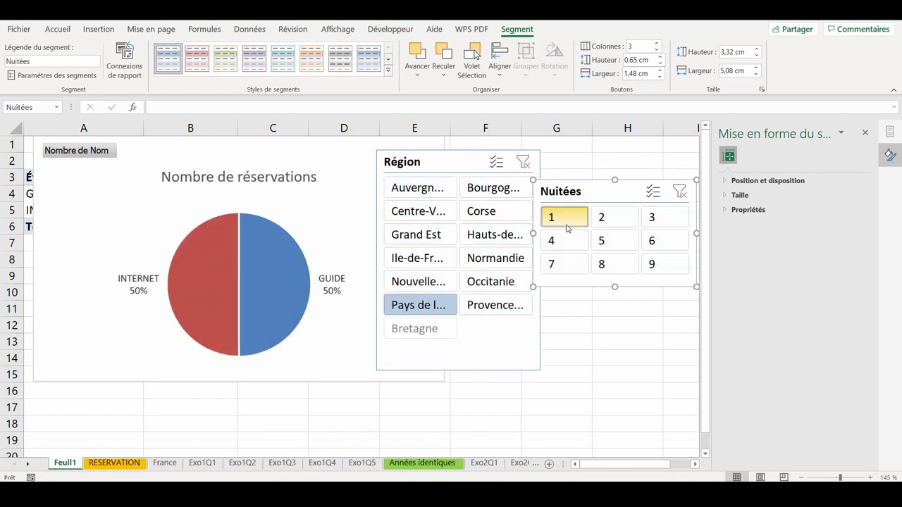
{"action": "left_click", "coordinate": [611, 220]}
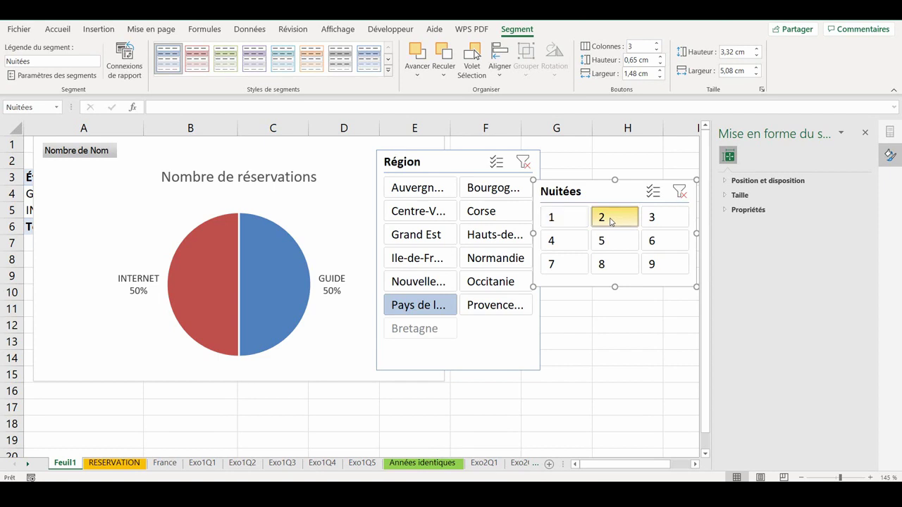
{"action": "left_click", "coordinate": [569, 219]}
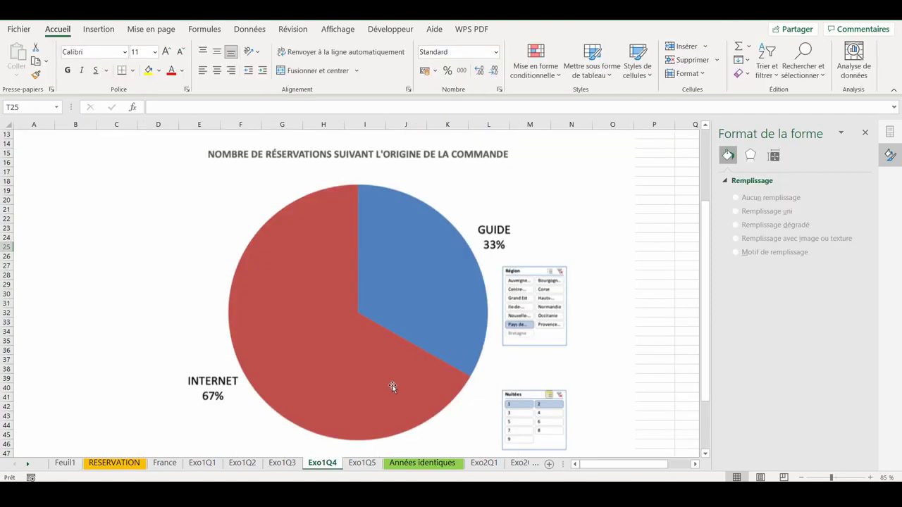
{"action": "left_click", "coordinate": [362, 464]}
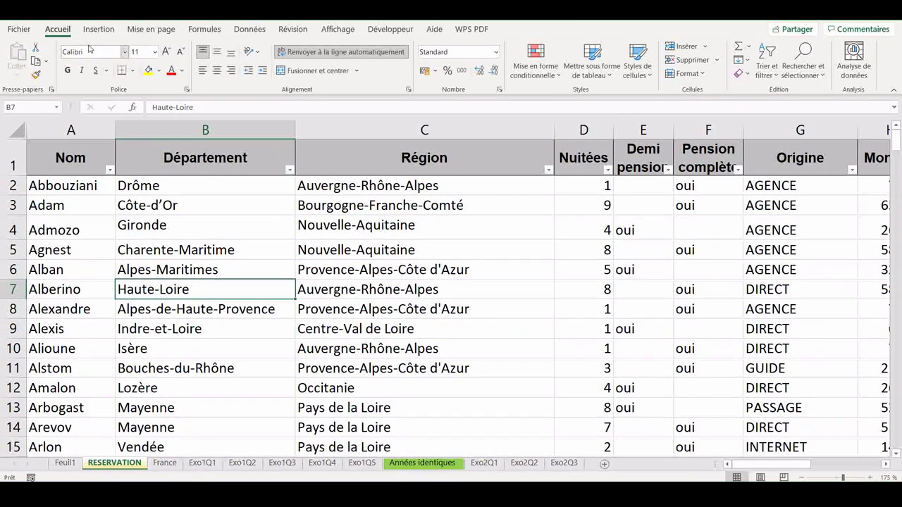
Step: Create a new pivot table from the reservations on a new sheet named TCD2
{"action": "left_click", "coordinate": [99, 29]}
{"action": "left_click", "coordinate": [26, 60]}
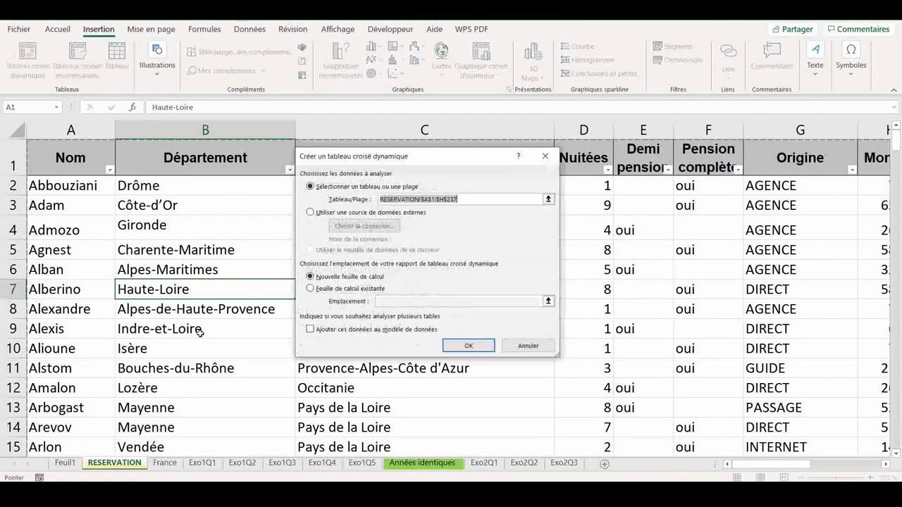
{"action": "left_click", "coordinate": [469, 345]}
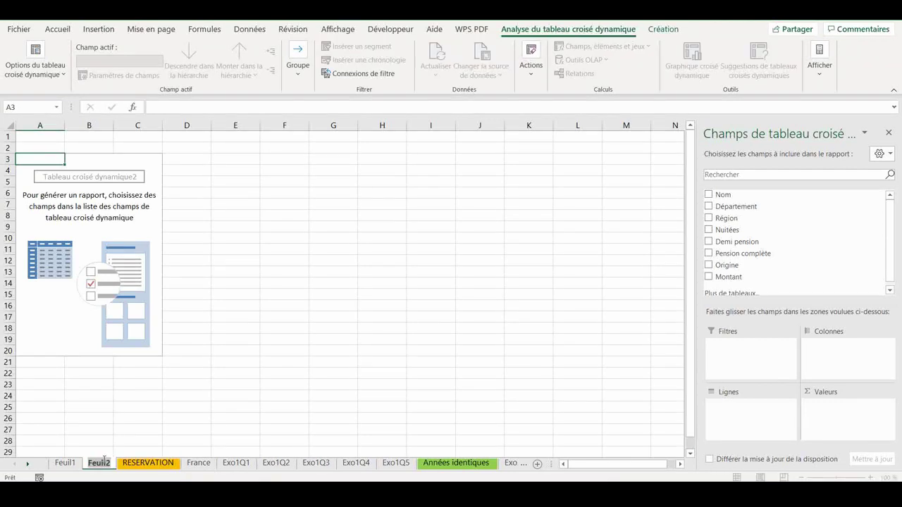
{"action": "type", "text": "TCD2"}
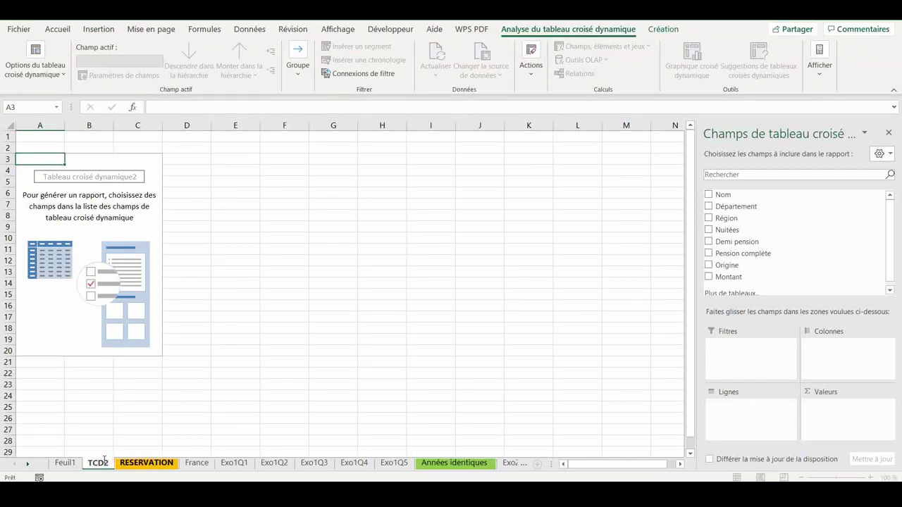
{"action": "key", "text": "Return"}
{"action": "left_click", "coordinate": [89, 195]}
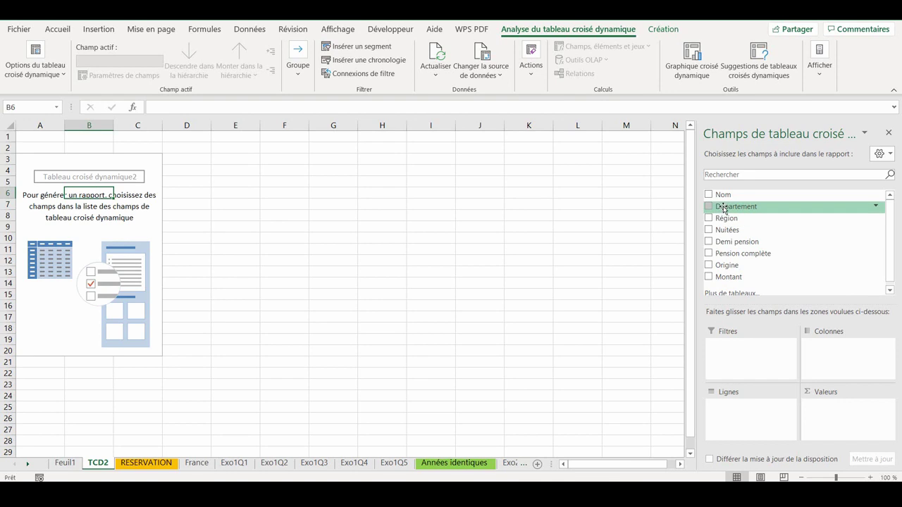
Step: Sum Nuitées by Département and sort descending, Var first at 71
{"action": "left_click_drag", "start_coordinate": [724, 207], "coordinate": [741, 410]}
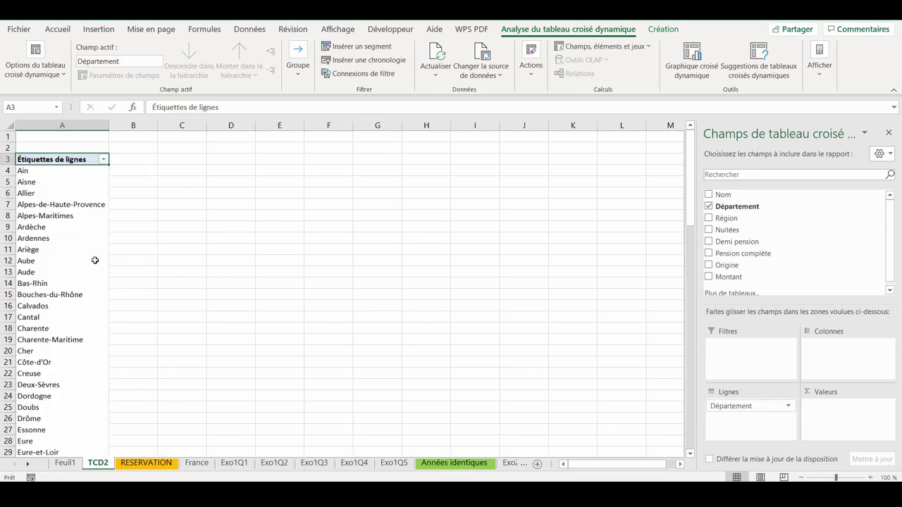
{"action": "scroll", "coordinate": [96, 261], "scroll_direction": "up", "scroll_amount": 5, "text": "ctrl"}
{"action": "left_click_drag", "start_coordinate": [726, 230], "coordinate": [833, 418]}
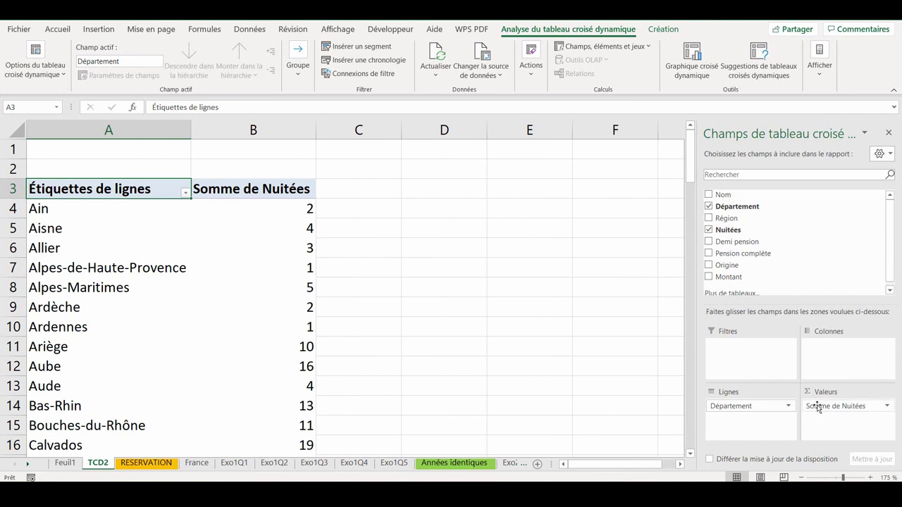
{"action": "left_click", "coordinate": [286, 261]}
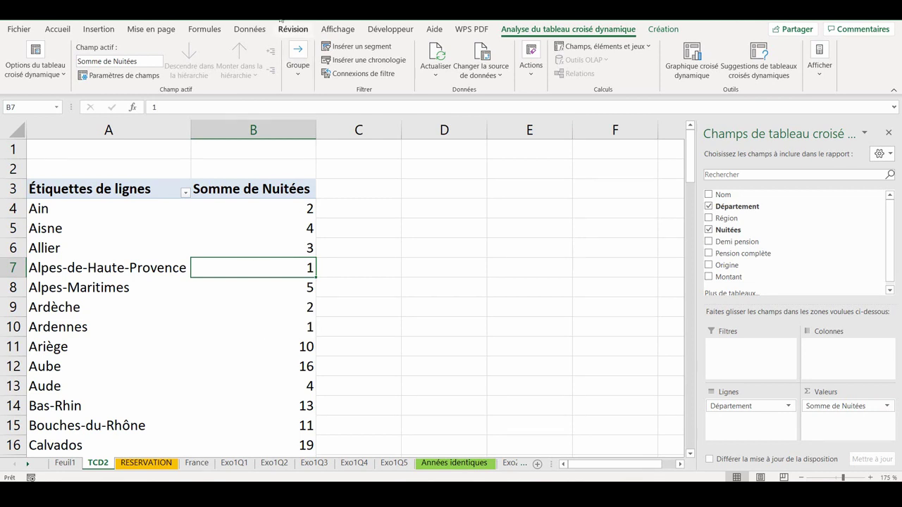
{"action": "left_click", "coordinate": [253, 28]}
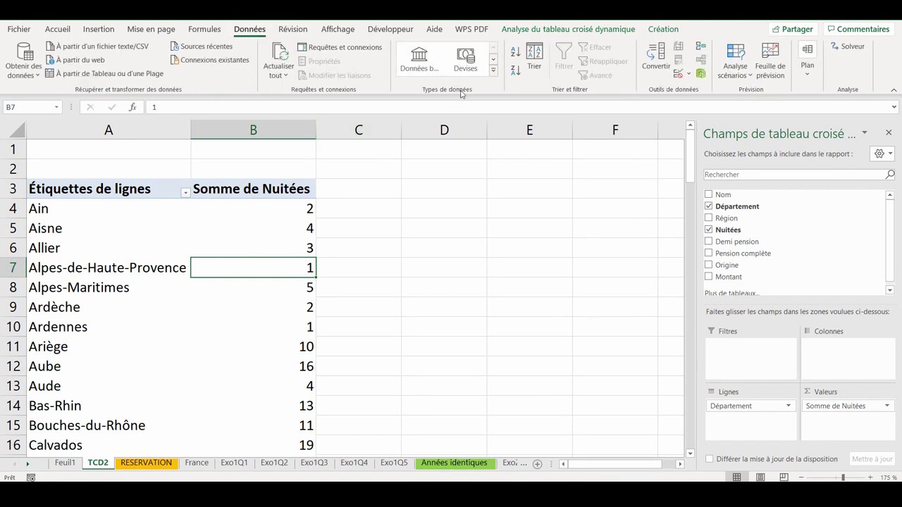
{"action": "left_click", "coordinate": [515, 70]}
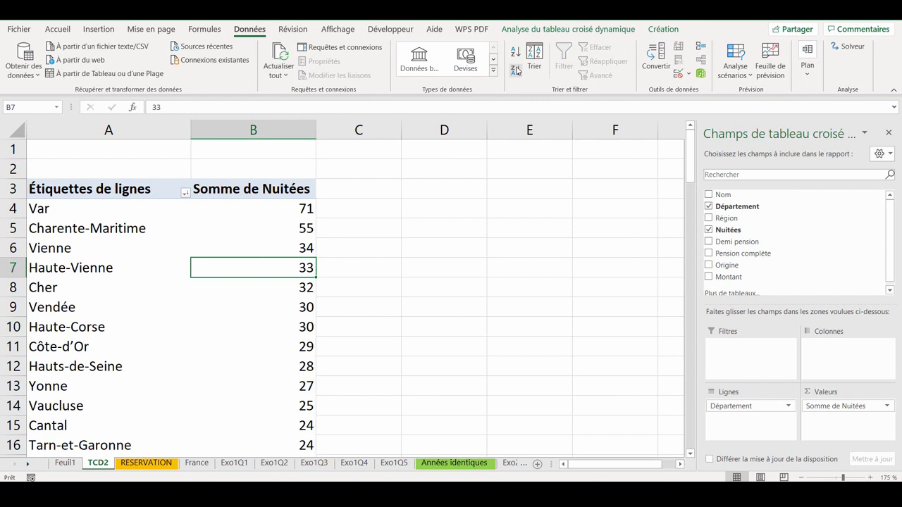
{"action": "left_click", "coordinate": [394, 463]}
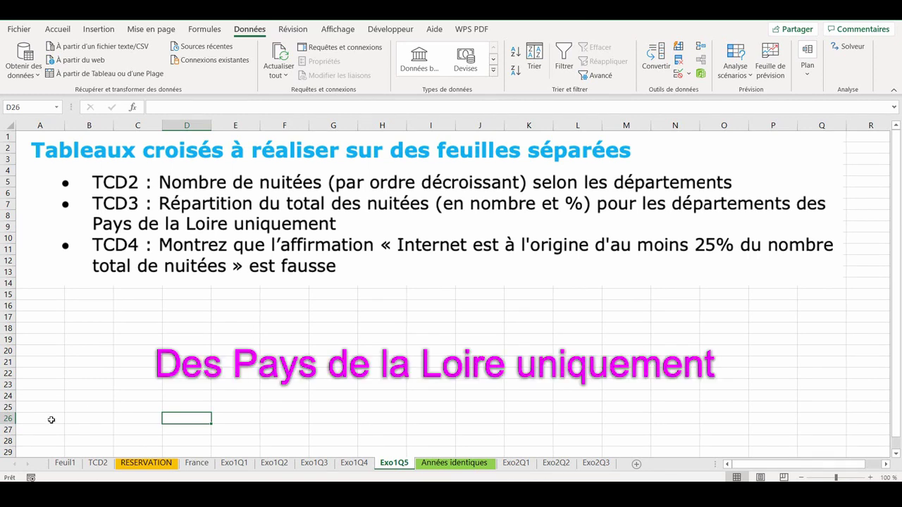
Step: Create a pivot table from RESERVATION on a new sheet named TCD3
{"action": "left_click", "coordinate": [146, 463]}
{"action": "left_click", "coordinate": [99, 29]}
{"action": "left_click", "coordinate": [39, 65]}
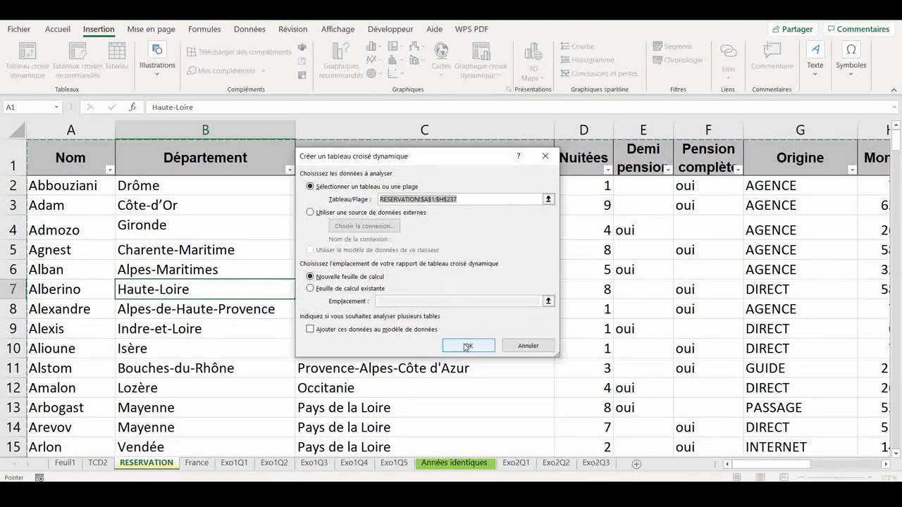
{"action": "left_click", "coordinate": [466, 344]}
{"action": "double_click", "coordinate": [133, 463]}
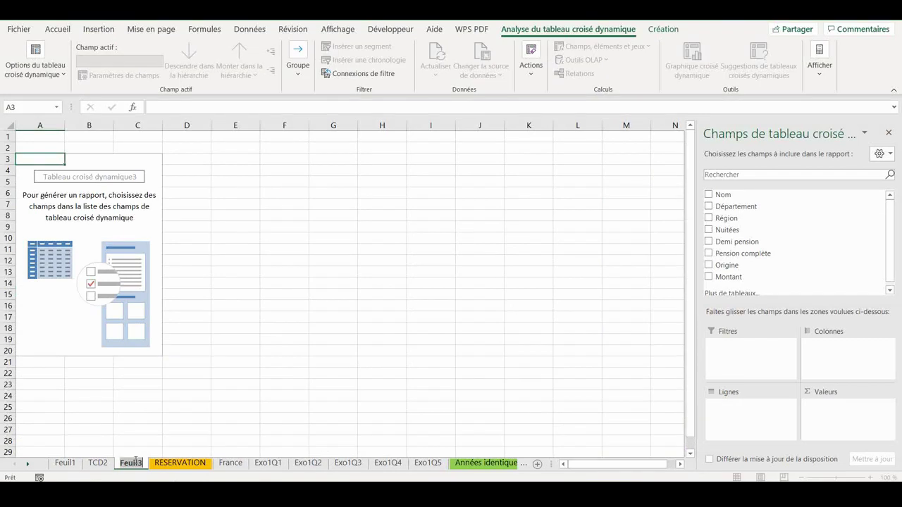
{"action": "type", "text": "TCD3"}
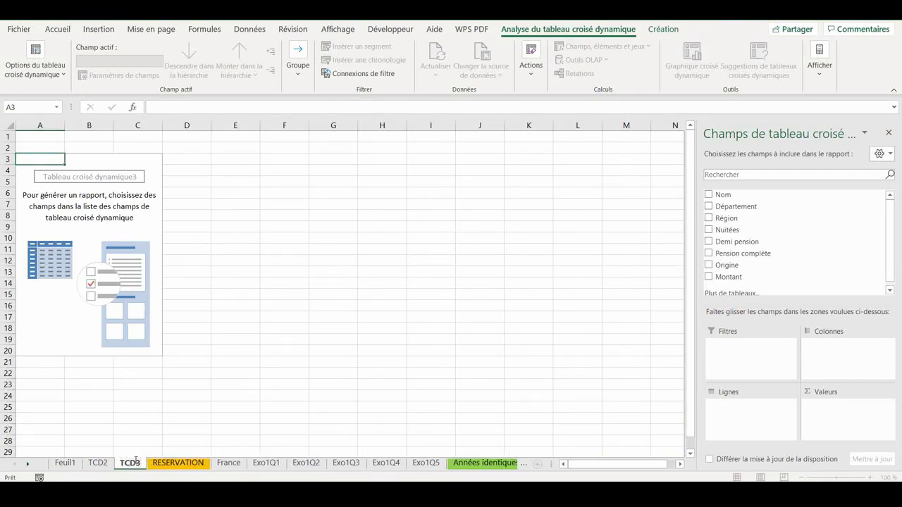
{"action": "key", "text": "Return"}
{"action": "left_click", "coordinate": [426, 463]}
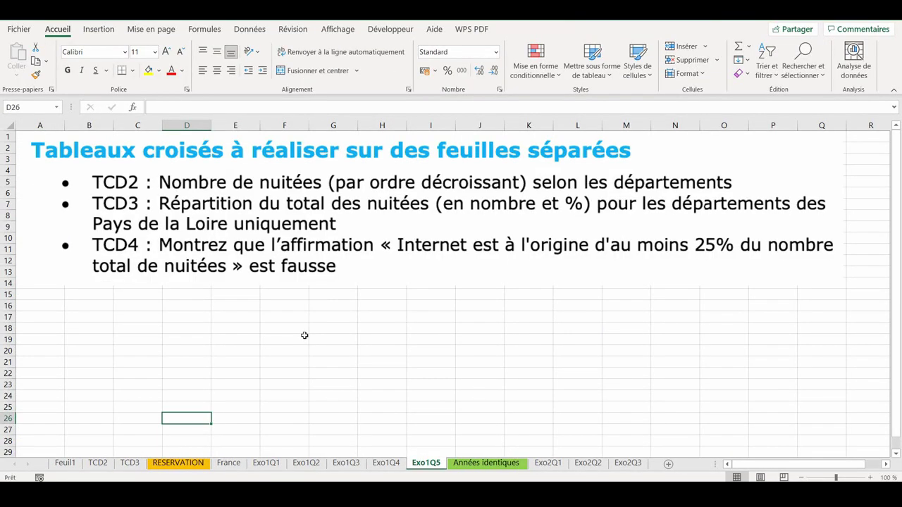
{"action": "left_click", "coordinate": [130, 463]}
Step: Add Département as rows and a Région filter set to Pays de la Loire
{"action": "left_click_drag", "start_coordinate": [756, 360], "coordinate": [733, 406]}
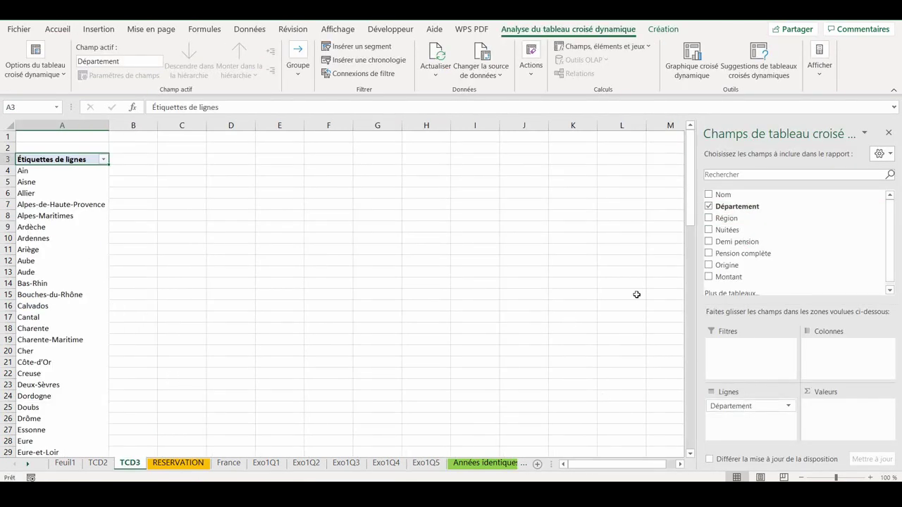
{"action": "left_click_drag", "start_coordinate": [727, 218], "coordinate": [750, 346]}
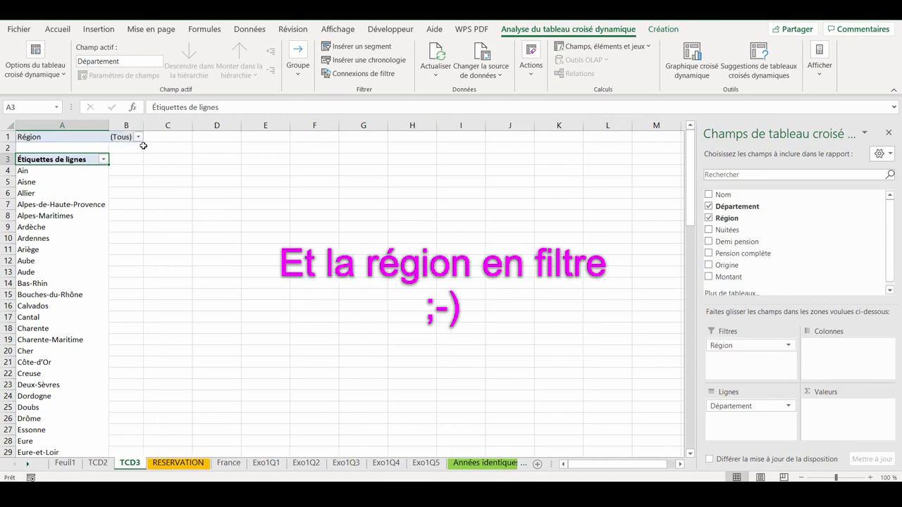
{"action": "left_click", "coordinate": [139, 137]}
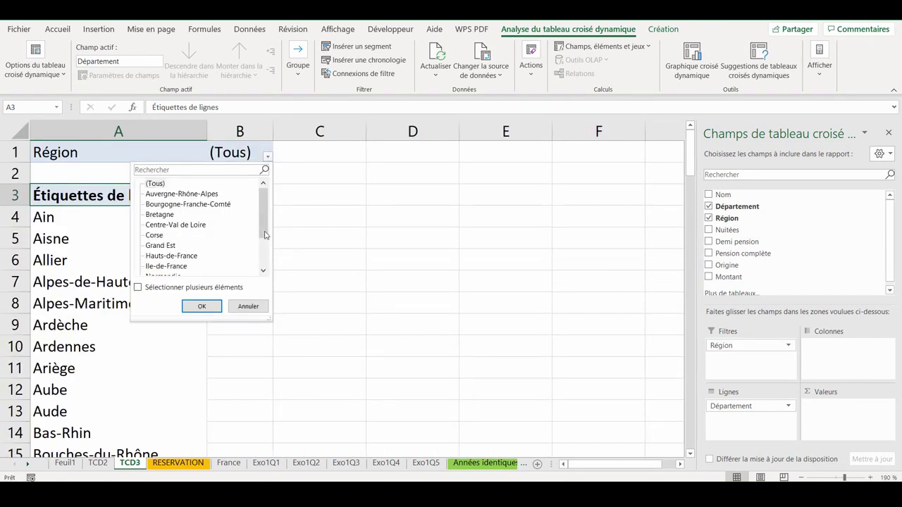
{"action": "left_click_drag", "start_coordinate": [266, 229], "coordinate": [266, 255]}
{"action": "left_click", "coordinate": [169, 256]}
{"action": "left_click", "coordinate": [198, 307]}
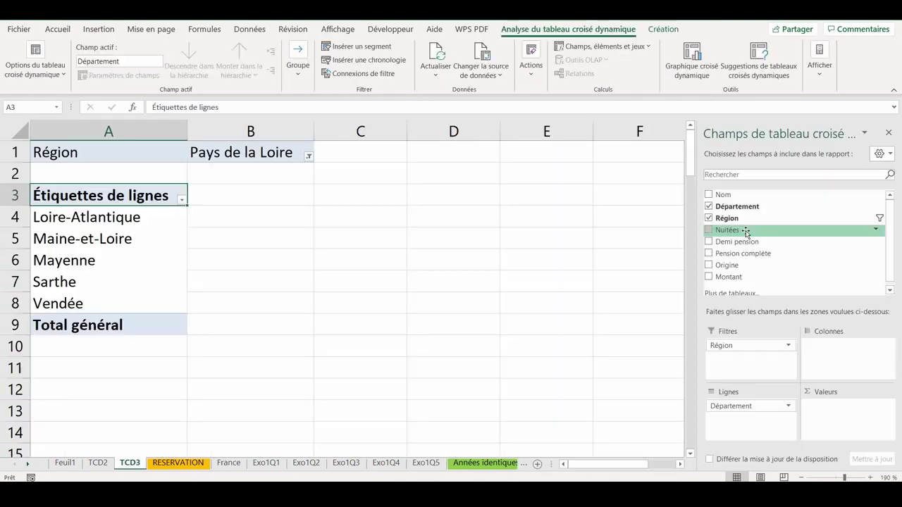
Step: Add Nuitées twice as values, showing the second as % of the column total
{"action": "left_click_drag", "start_coordinate": [727, 226], "coordinate": [846, 409]}
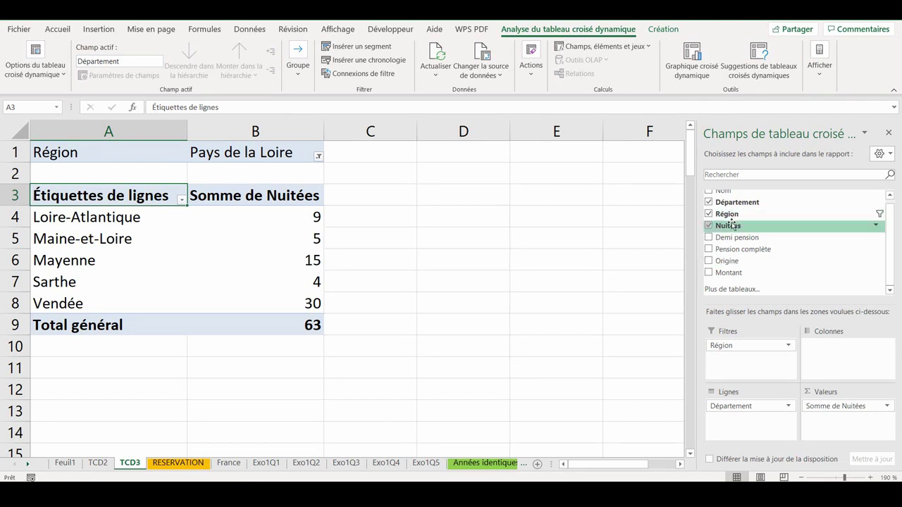
{"action": "mouse_move", "coordinate": [733, 226]}
{"action": "left_mouse_down"}
{"action": "mouse_move", "coordinate": [759, 237]}
{"action": "mouse_move", "coordinate": [840, 420]}
{"action": "left_mouse_up"}
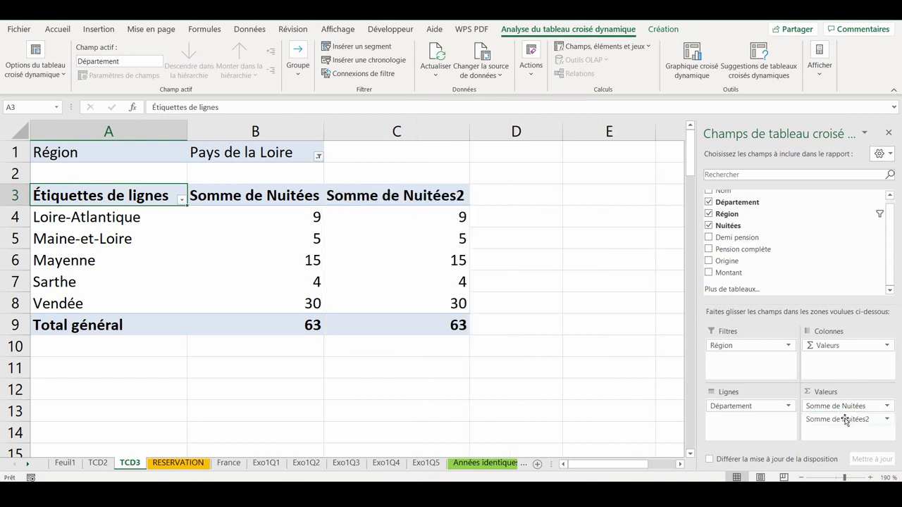
{"action": "left_click", "coordinate": [389, 220]}
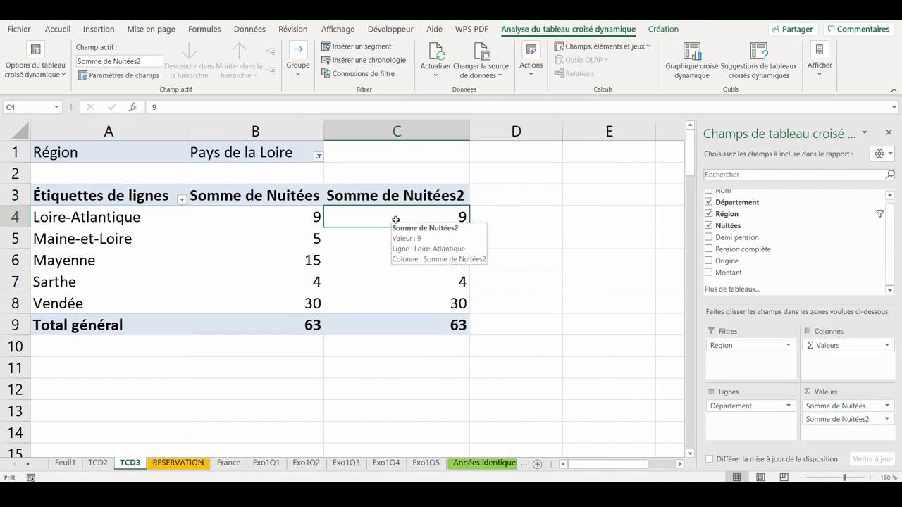
{"action": "right_click", "coordinate": [389, 219]}
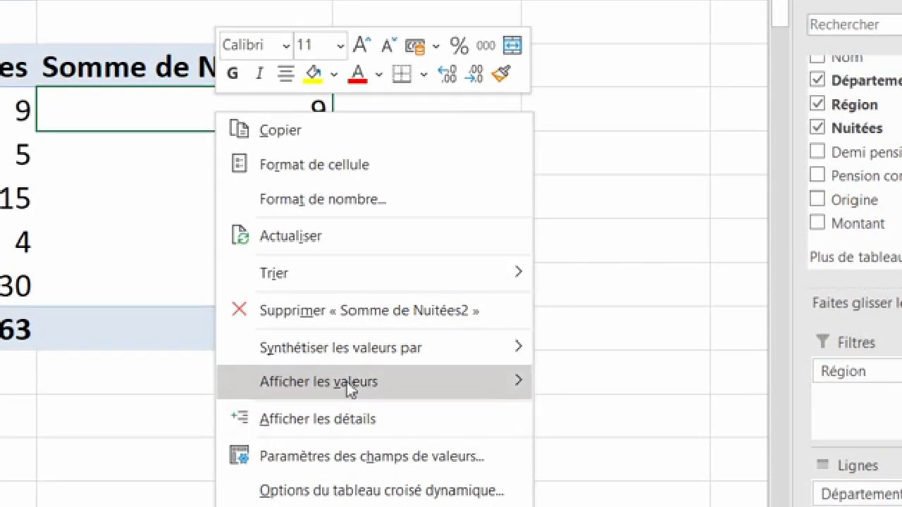
{"action": "mouse_move", "coordinate": [318, 381]}
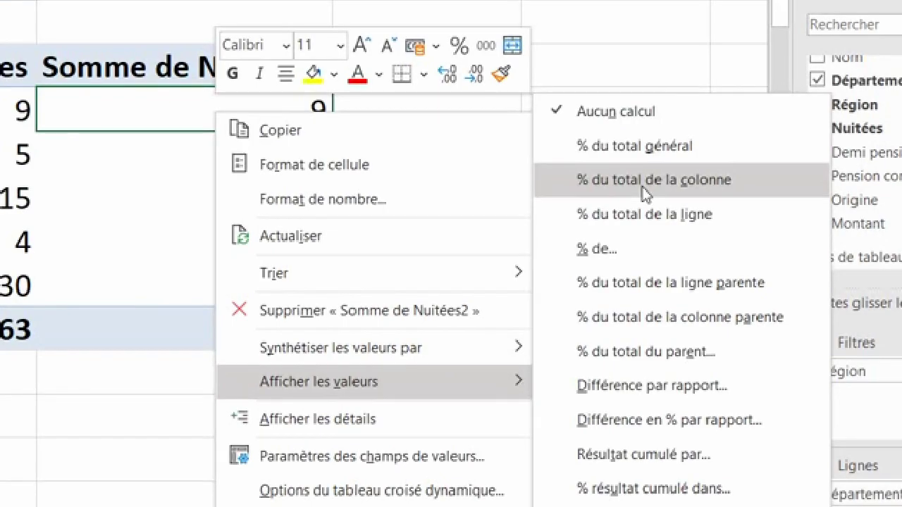
{"action": "left_click", "coordinate": [644, 192]}
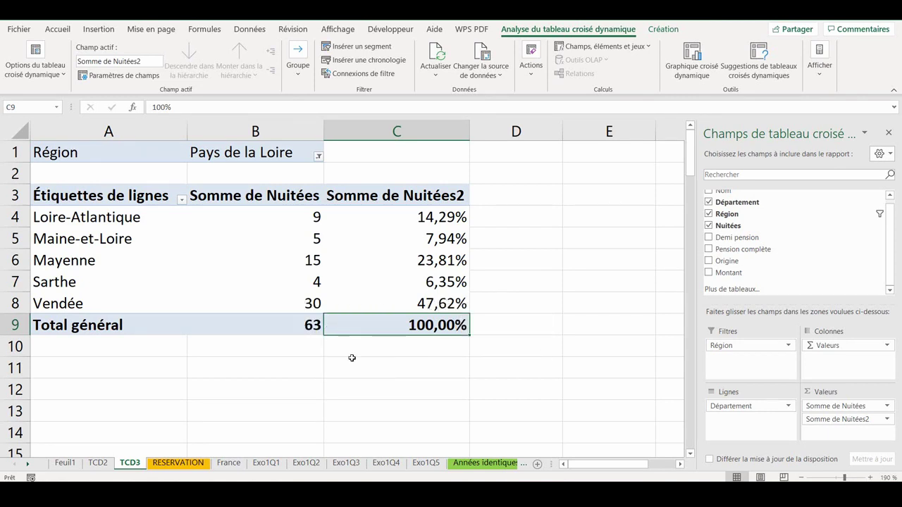
Step: Rename the headers to 'Total nuitées' and 'Département'
{"action": "left_click", "coordinate": [268, 196]}
{"action": "type", "text": "To"}
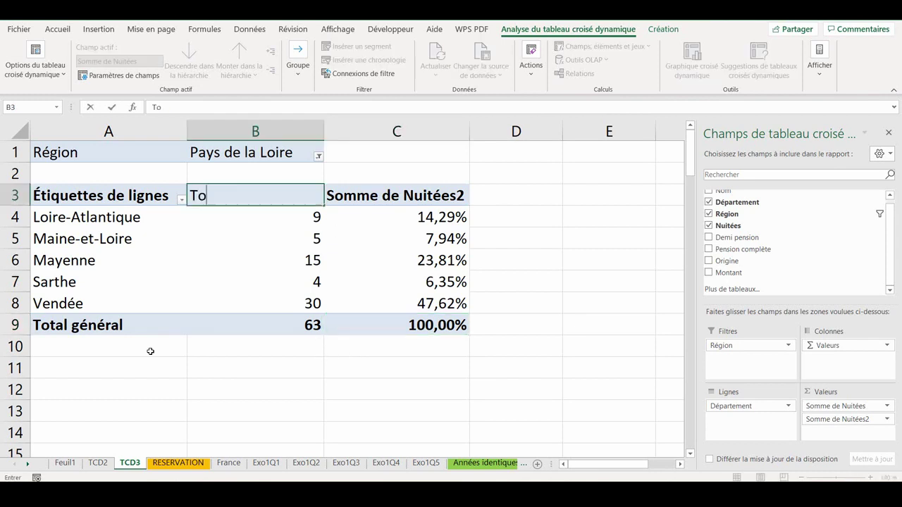
{"action": "type", "text": "tal nuitées"}
{"action": "left_click", "coordinate": [127, 197]}
{"action": "type", "text": "Dépa"}
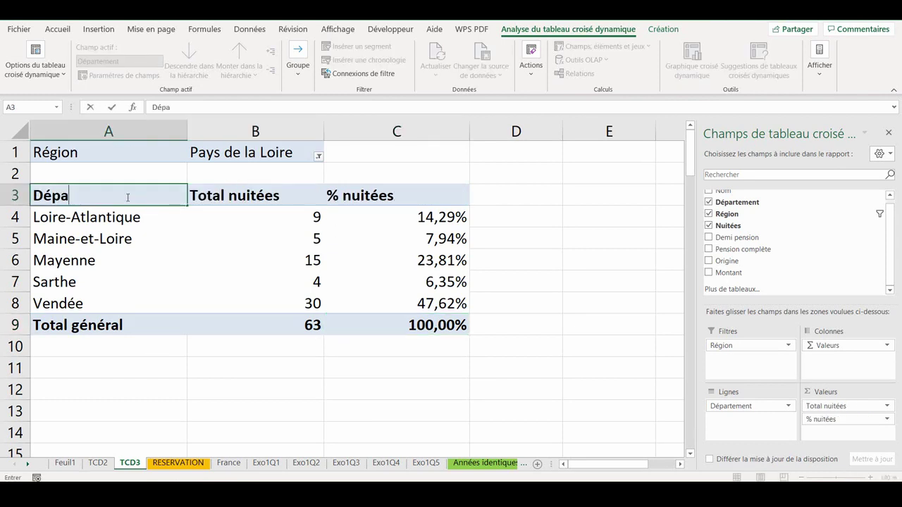
{"action": "type", "text": "rtement"}
{"action": "key", "text": "Return"}
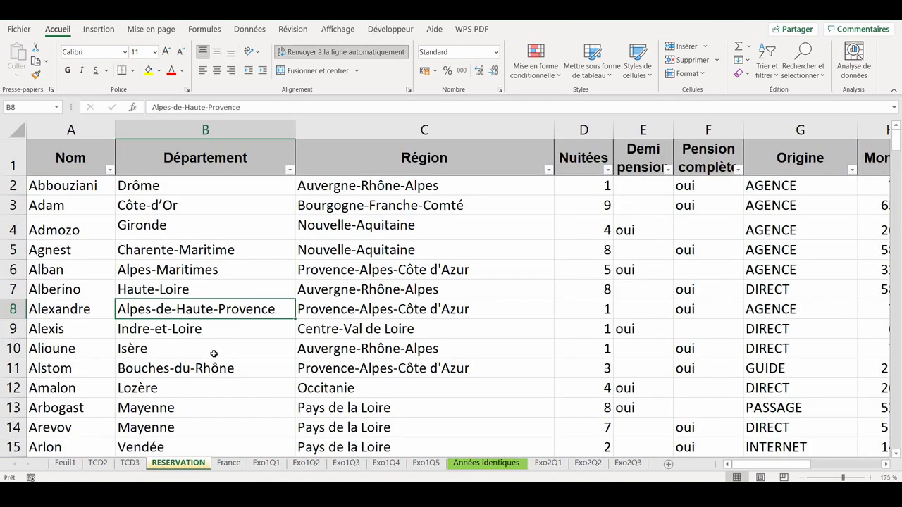
Step: Insert a new pivot table on a new sheet and name the sheet TCD4
{"action": "left_click", "coordinate": [99, 28]}
{"action": "left_click", "coordinate": [39, 55]}
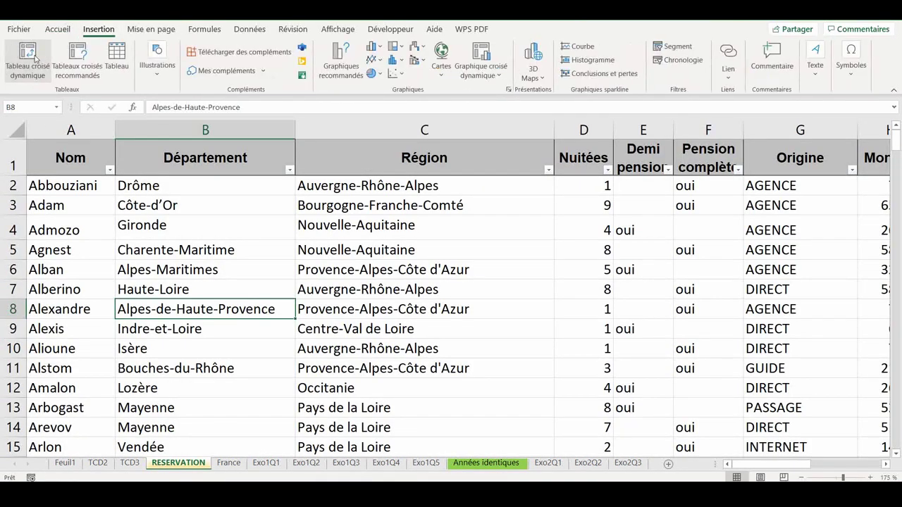
{"action": "left_click", "coordinate": [469, 345]}
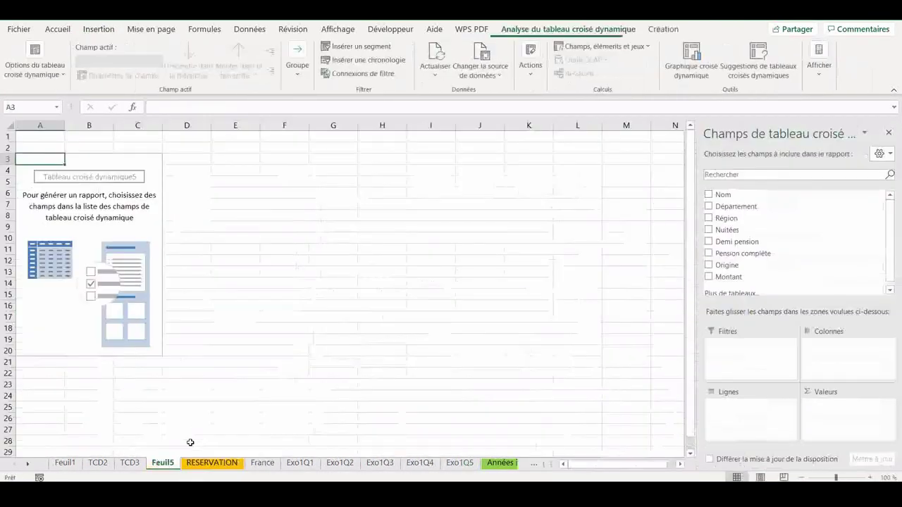
{"action": "type", "text": "TC"}
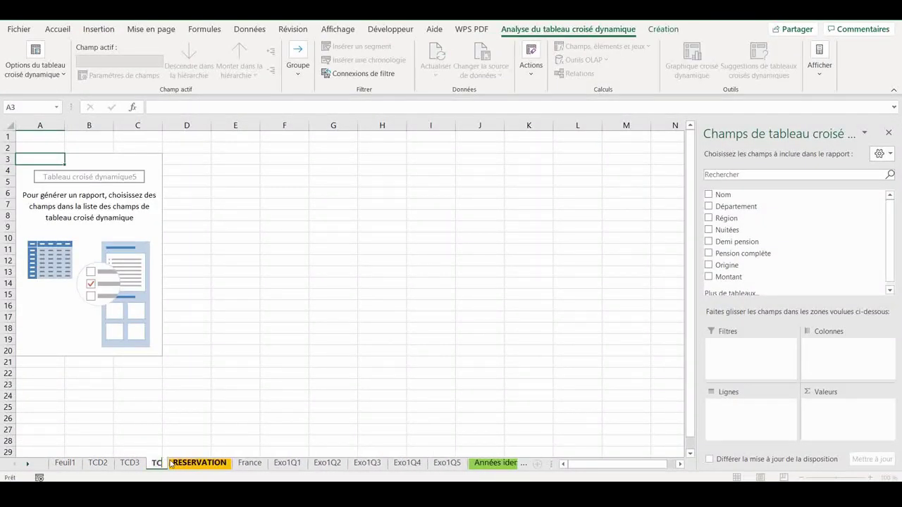
{"action": "type", "text": "D4"}
{"action": "key", "text": "Return"}
Step: Put Origine in the pivot rows and sum Nuitées in values, totalling 1142
{"action": "left_click", "coordinate": [40, 215]}
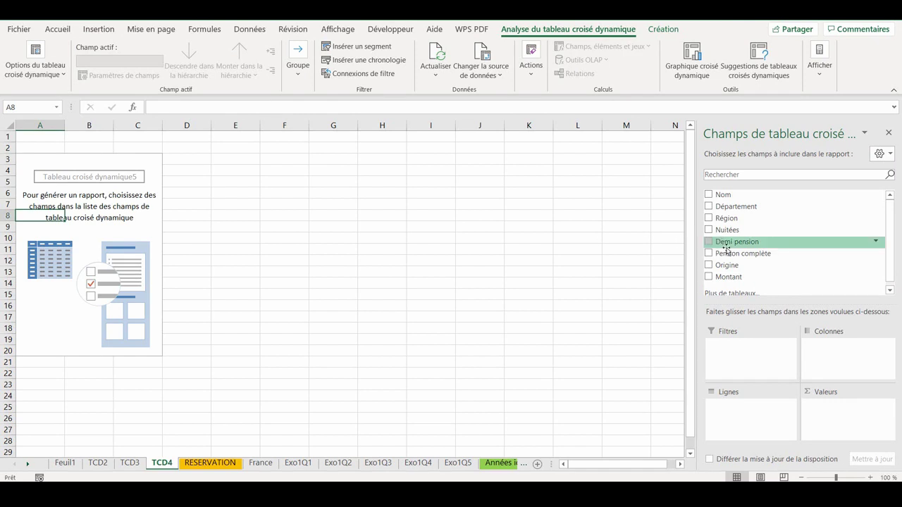
{"action": "left_click_drag", "start_coordinate": [733, 266], "coordinate": [756, 415]}
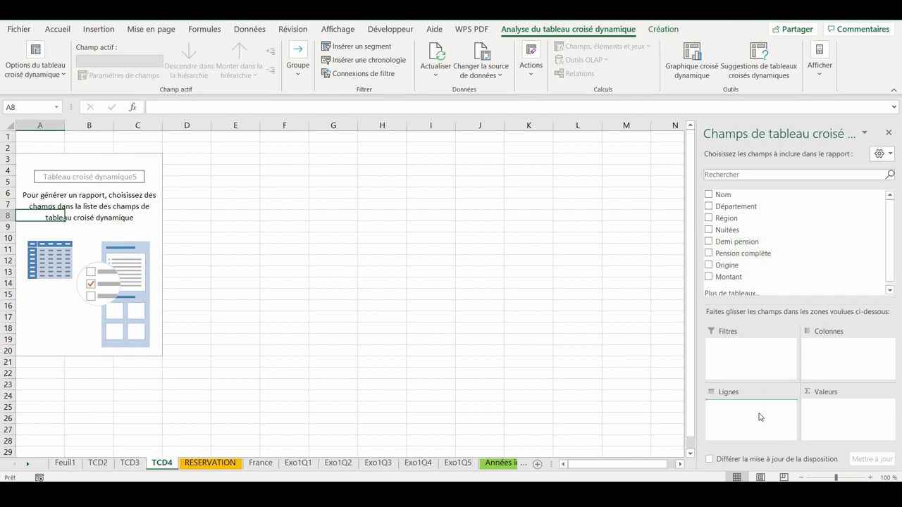
{"action": "scroll", "coordinate": [162, 252], "scroll_direction": "up", "scroll_amount": 1, "text": "ctrl"}
{"action": "scroll", "coordinate": [163, 252], "scroll_direction": "up", "scroll_amount": 7, "text": "ctrl"}
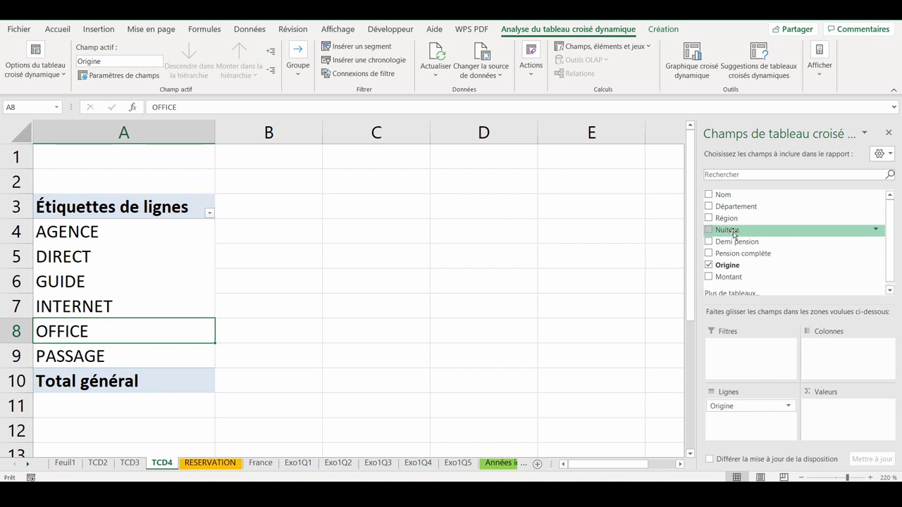
{"action": "left_click_drag", "start_coordinate": [729, 230], "coordinate": [832, 418]}
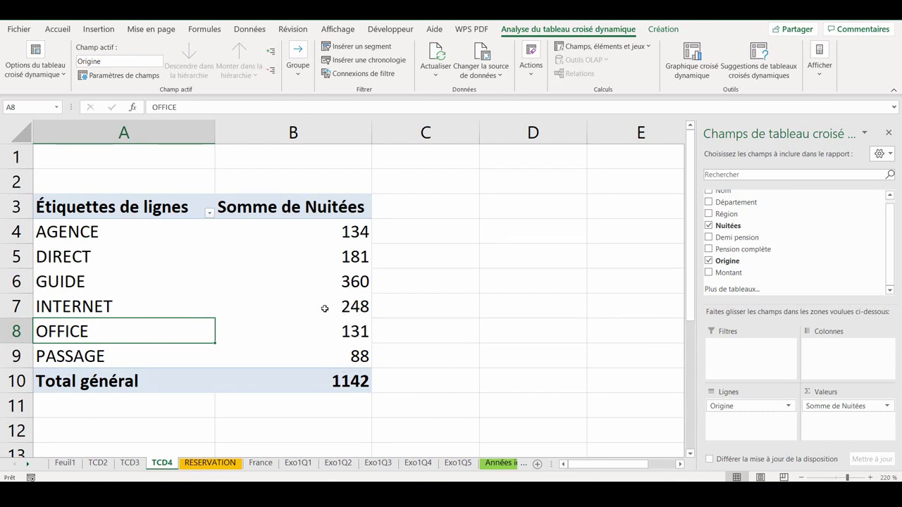
Step: Show the TCD4 Nuitées values as % of the column total
{"action": "left_click", "coordinate": [325, 310]}
{"action": "right_click", "coordinate": [327, 311]}
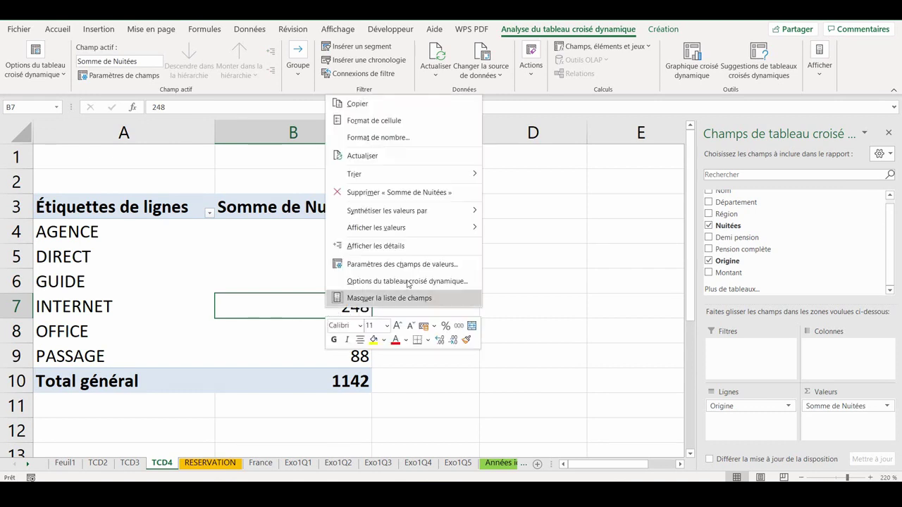
{"action": "mouse_move", "coordinate": [377, 227]}
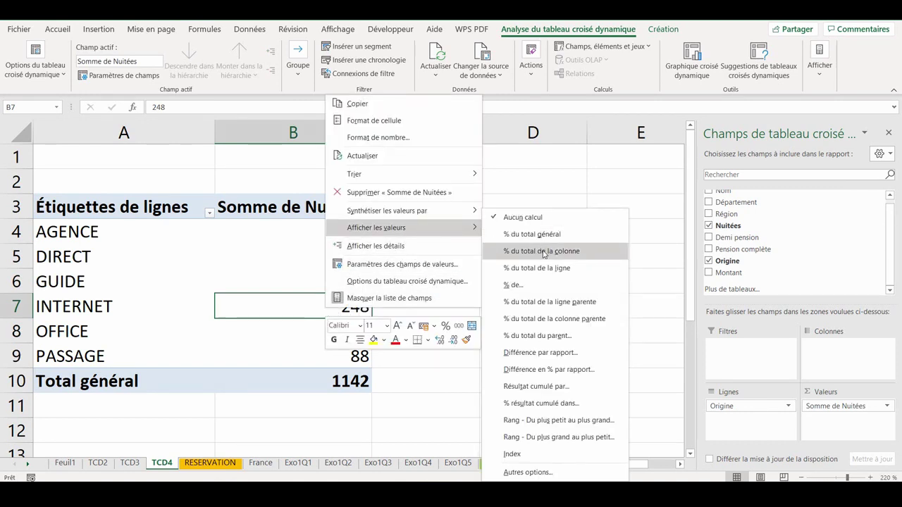
{"action": "left_click", "coordinate": [543, 251]}
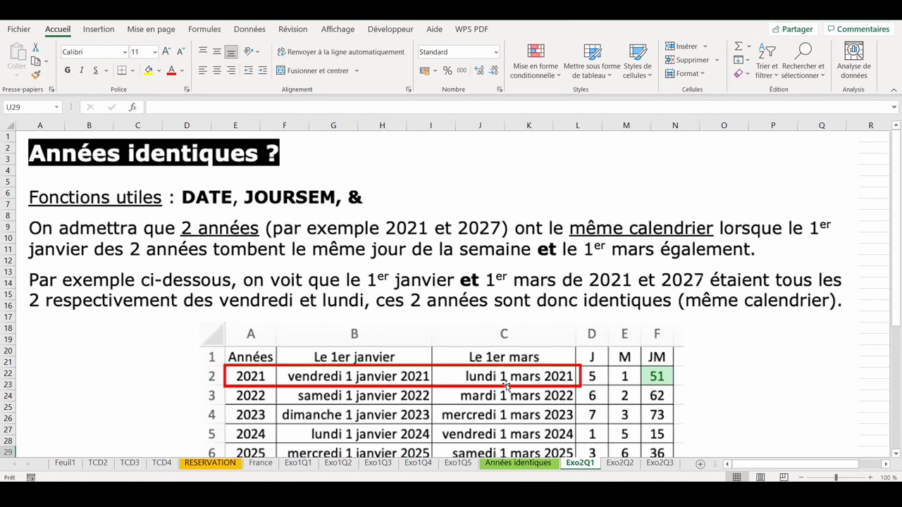
Step: Read through the Exo2Q1 instructions, then go to the Années identiques sheet
{"action": "scroll", "coordinate": [506, 386], "scroll_direction": "down", "scroll_amount": 2}
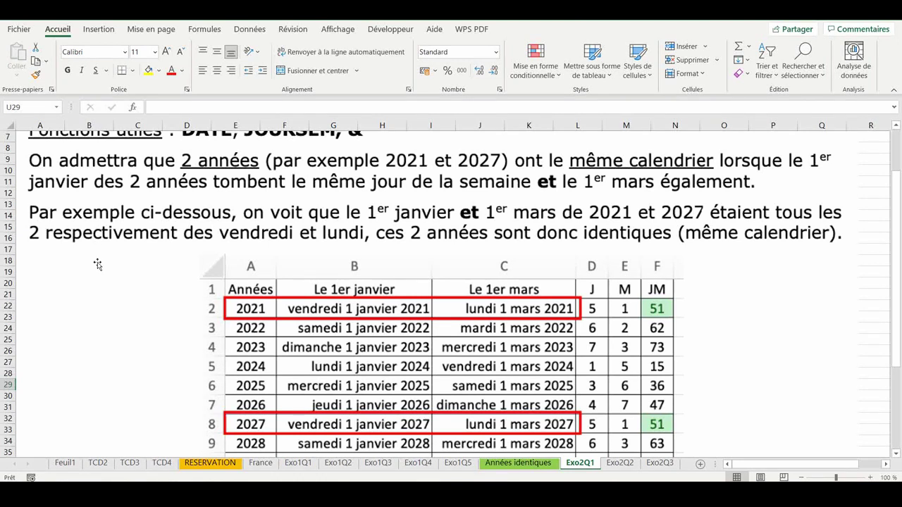
{"action": "scroll", "coordinate": [98, 267], "scroll_direction": "down", "scroll_amount": 5}
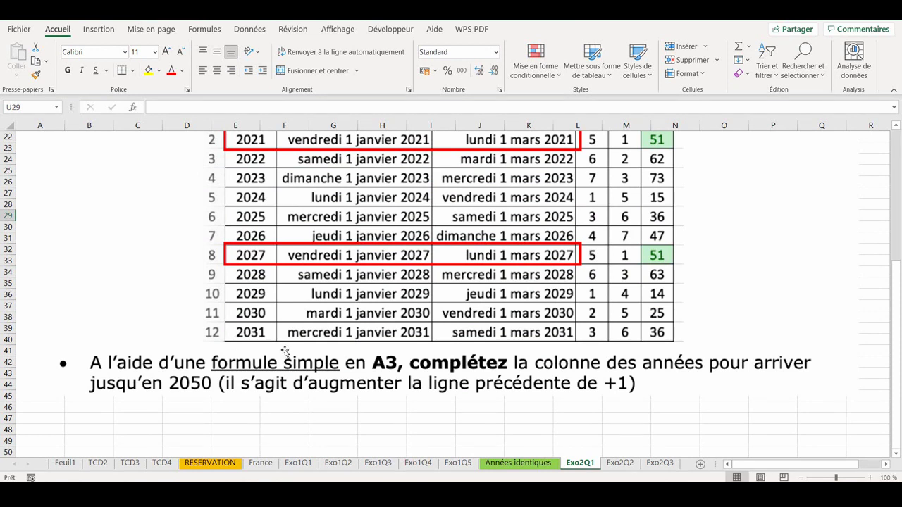
{"action": "left_click", "coordinate": [518, 463]}
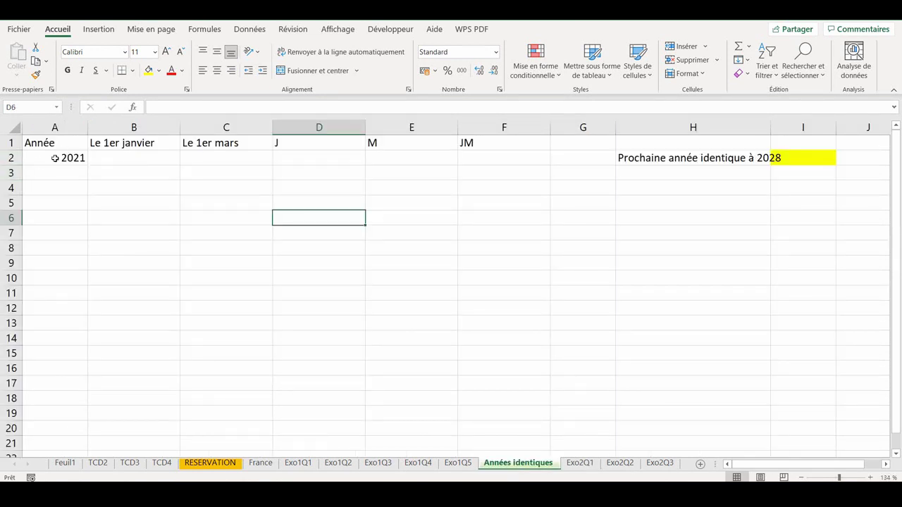
Step: Enter =A2+1 in A3 and fill it down to row 31, giving years 2022–2050
{"action": "left_click", "coordinate": [58, 174]}
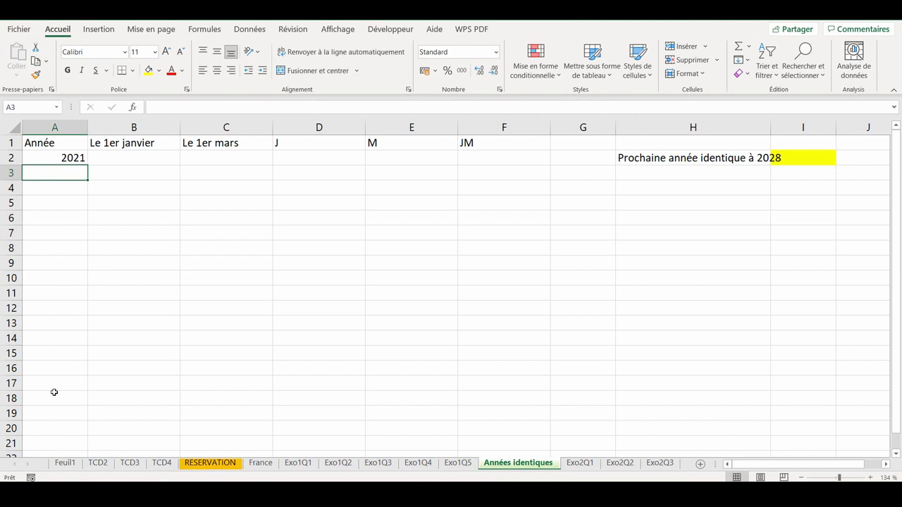
{"action": "type", "text": "="}
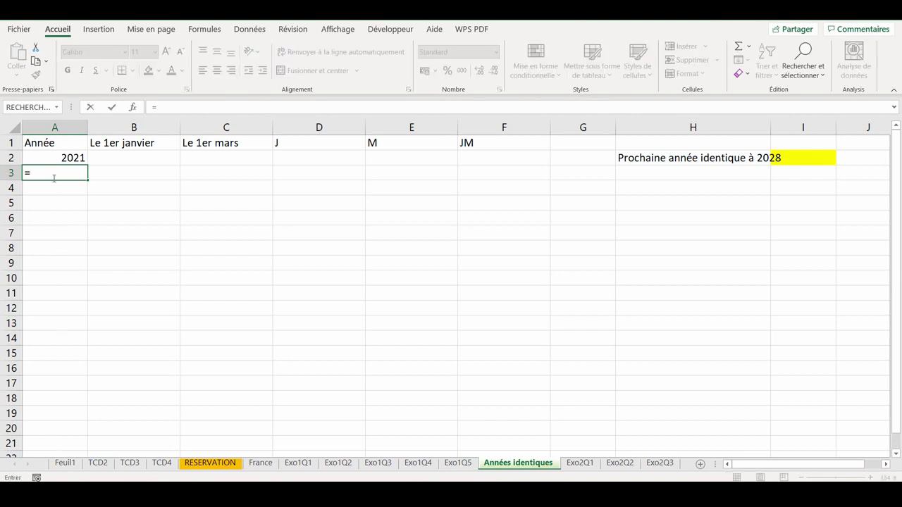
{"action": "left_click", "coordinate": [53, 158]}
{"action": "type", "text": "+1"}
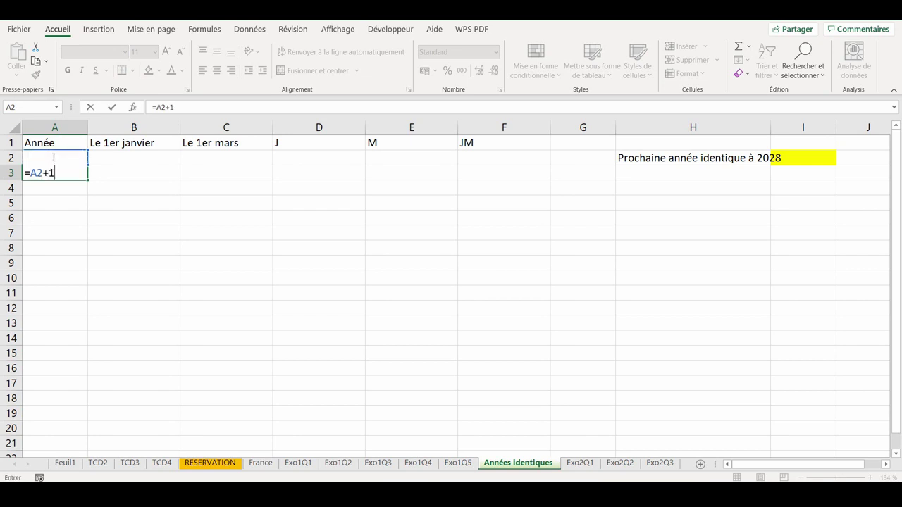
{"action": "key", "text": "Return"}
{"action": "left_click", "coordinate": [74, 172]}
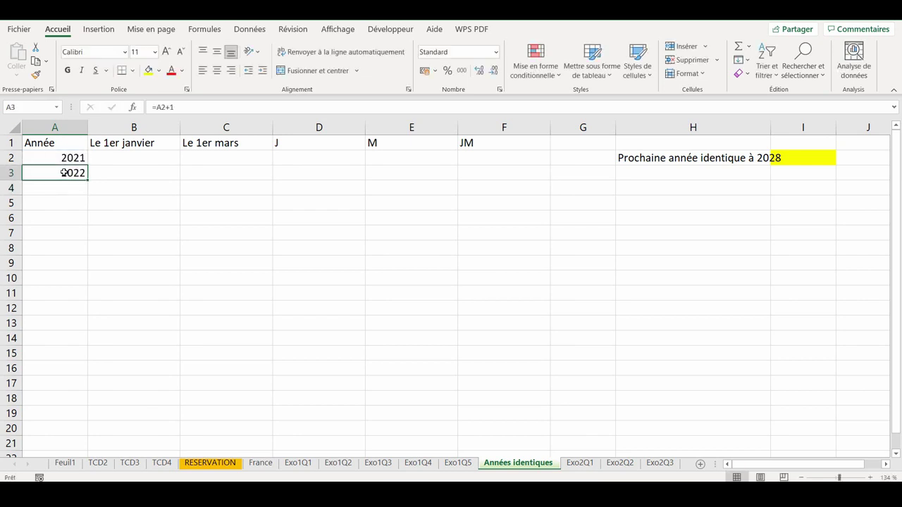
{"action": "left_click_drag", "start_coordinate": [87, 180], "coordinate": [88, 431]}
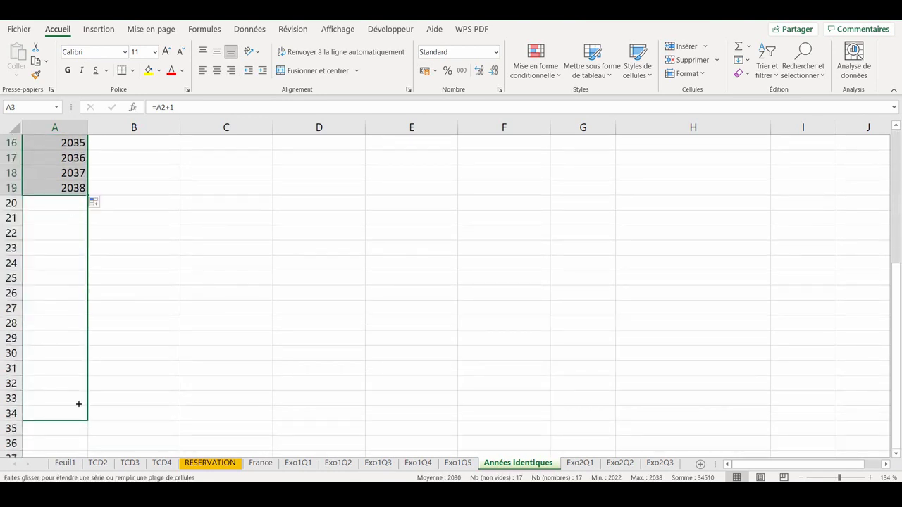
{"action": "left_click_drag", "start_coordinate": [88, 431], "coordinate": [75, 408]}
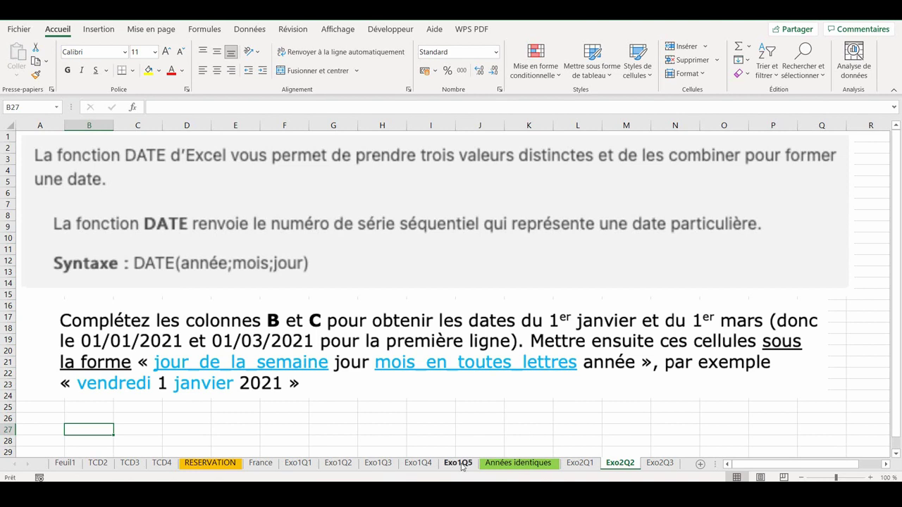
Step: Review the Exo2Q1 and Exo2Q2 sheets, then return to Années identiques with B2 selected
{"action": "key", "text": "ctrl+Page_Up"}
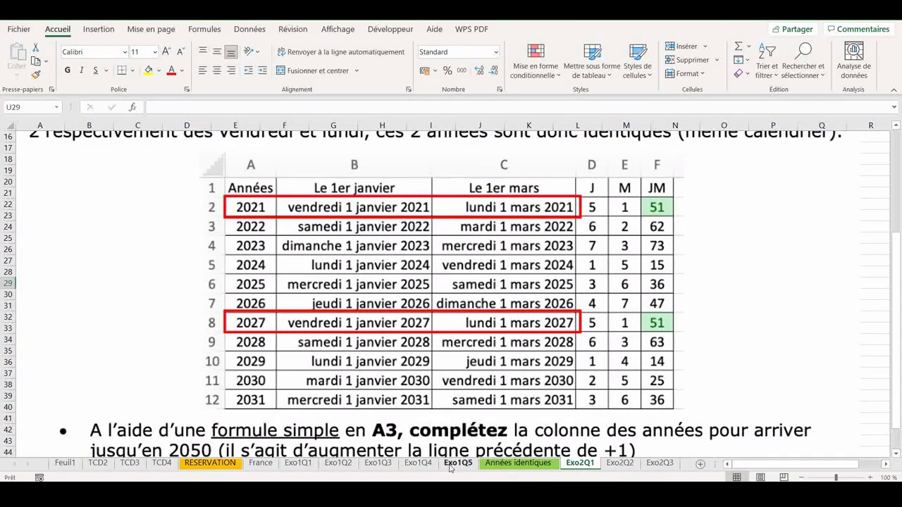
{"action": "key", "text": "ctrl+Page_Down"}
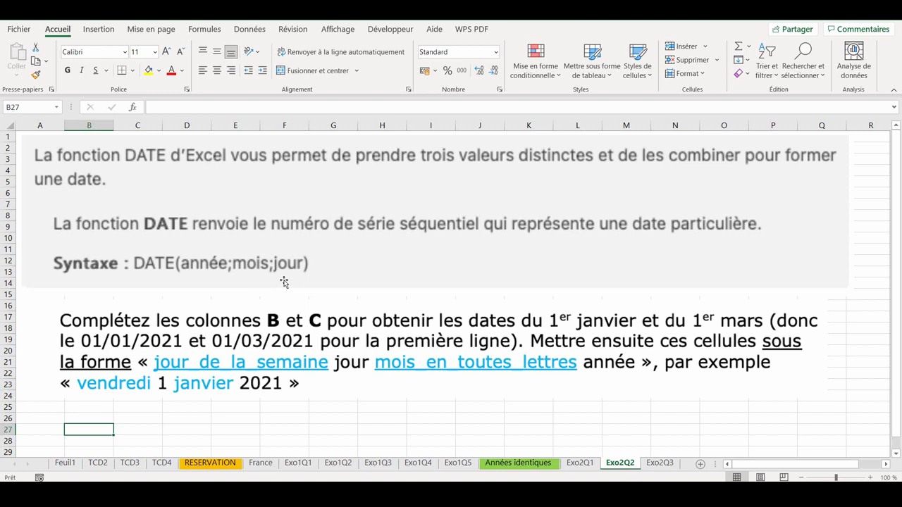
{"action": "left_click", "coordinate": [518, 463]}
{"action": "left_click", "coordinate": [119, 161]}
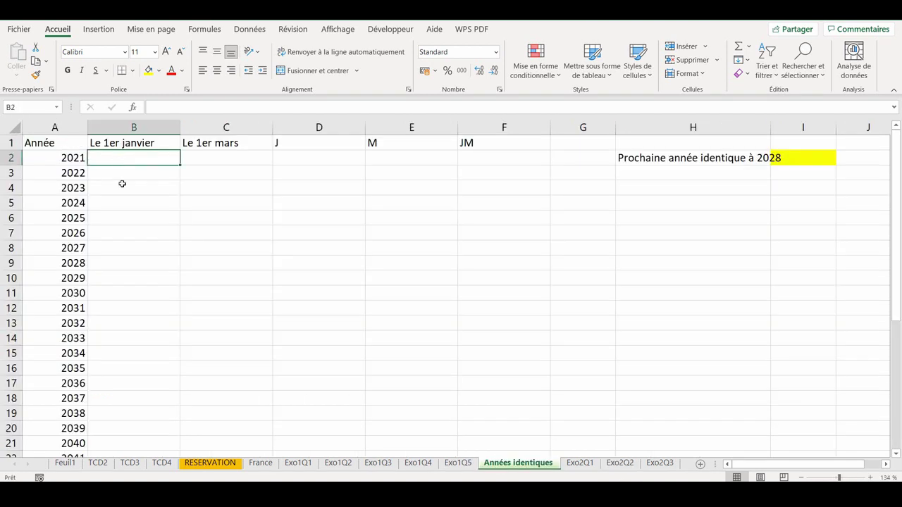
Step: Enter =DATE(A2;1;1) in B2, giving 01/01/2021
{"action": "scroll", "coordinate": [122, 184], "scroll_direction": "up", "scroll_amount": 5, "text": "ctrl"}
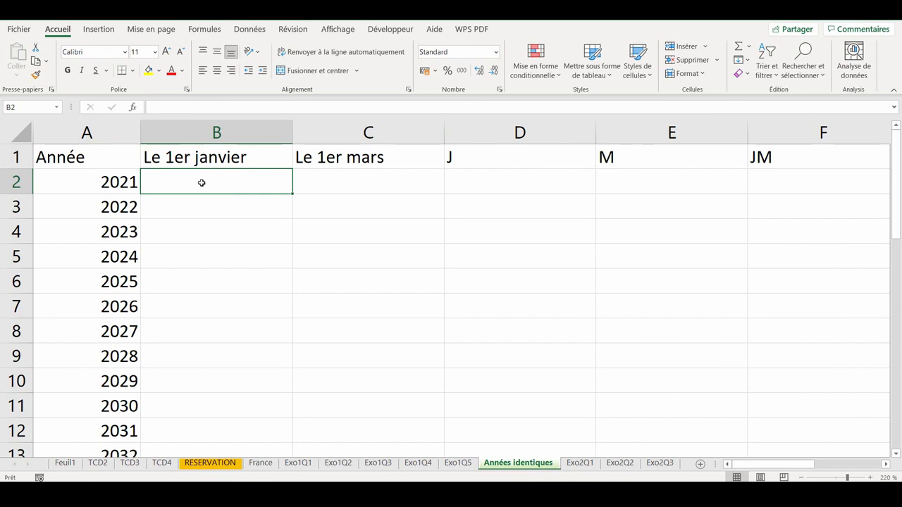
{"action": "type", "text": "=da"}
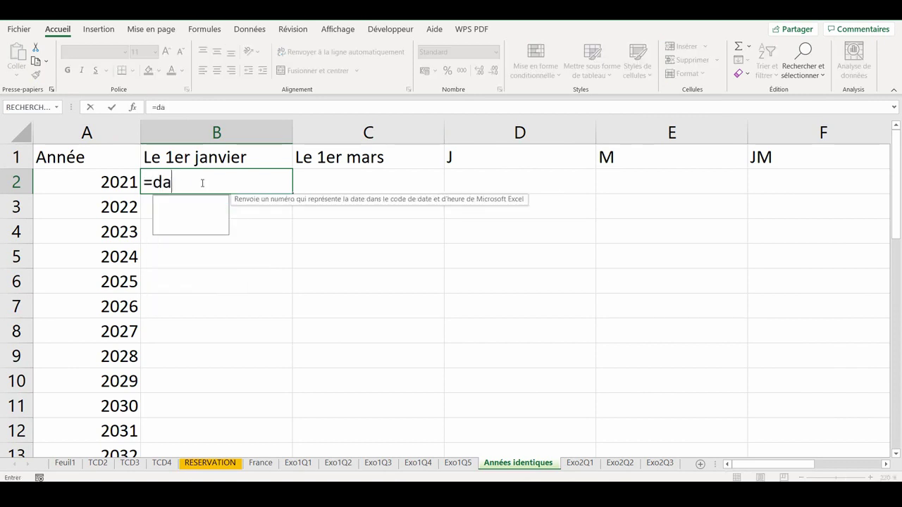
{"action": "type", "text": "te("}
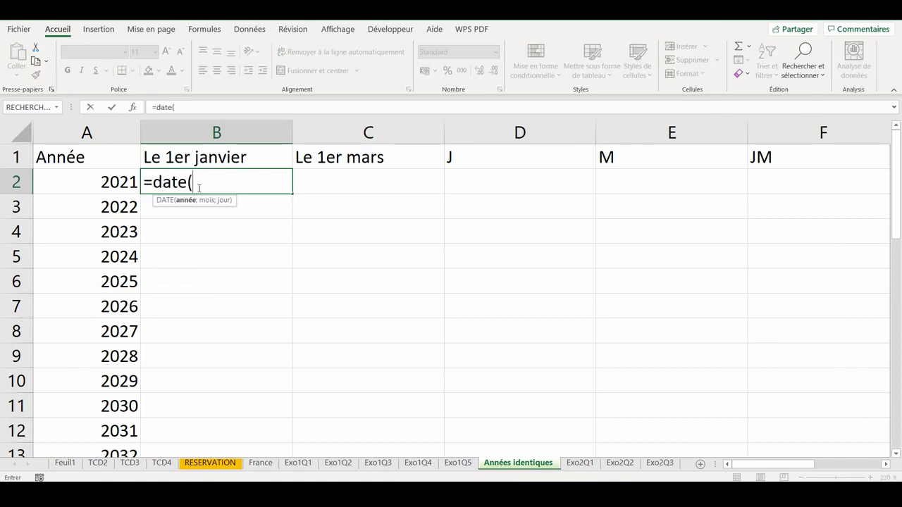
{"action": "left_click", "coordinate": [103, 183]}
{"action": "type", "text": ";"}
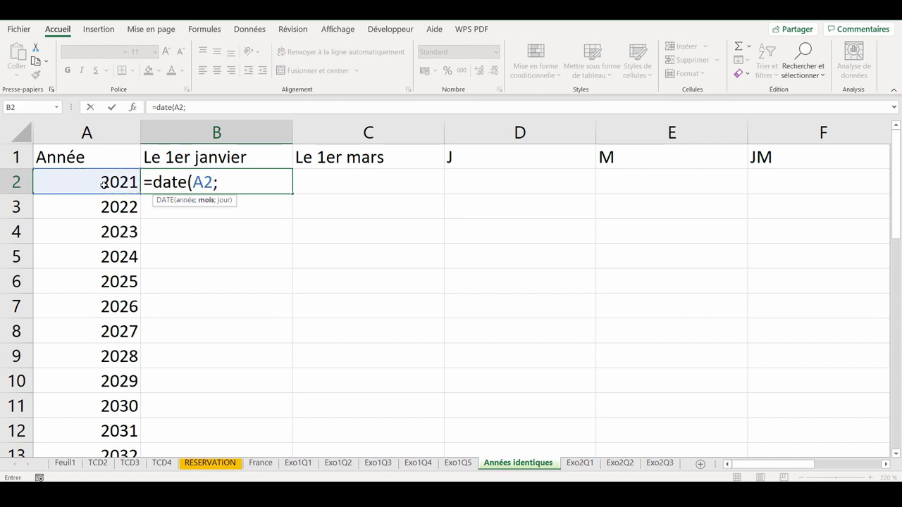
{"action": "type", "text": "1;"}
{"action": "type", "text": "1)"}
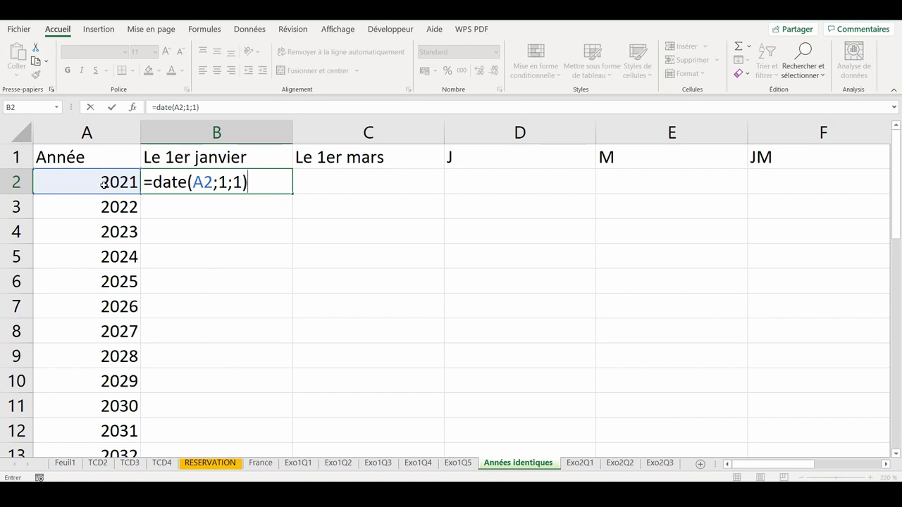
{"action": "key", "text": "Return"}
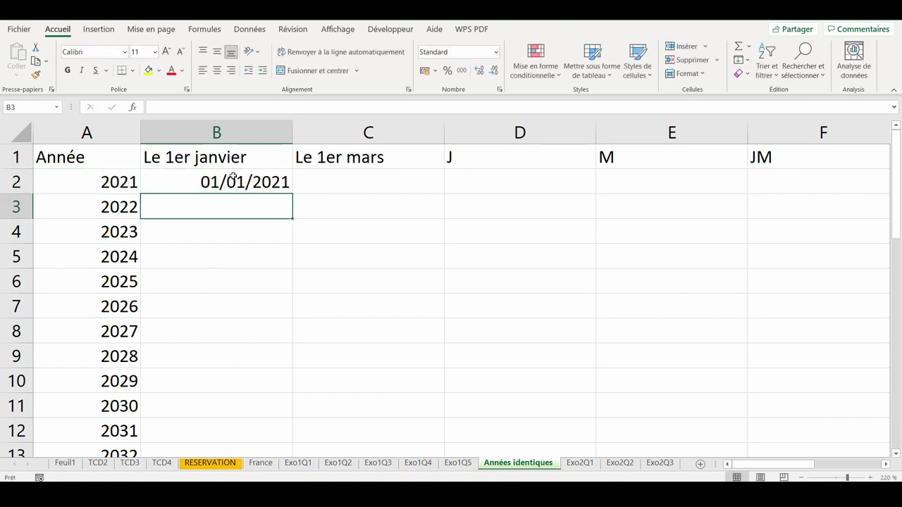
{"action": "left_click", "coordinate": [236, 177]}
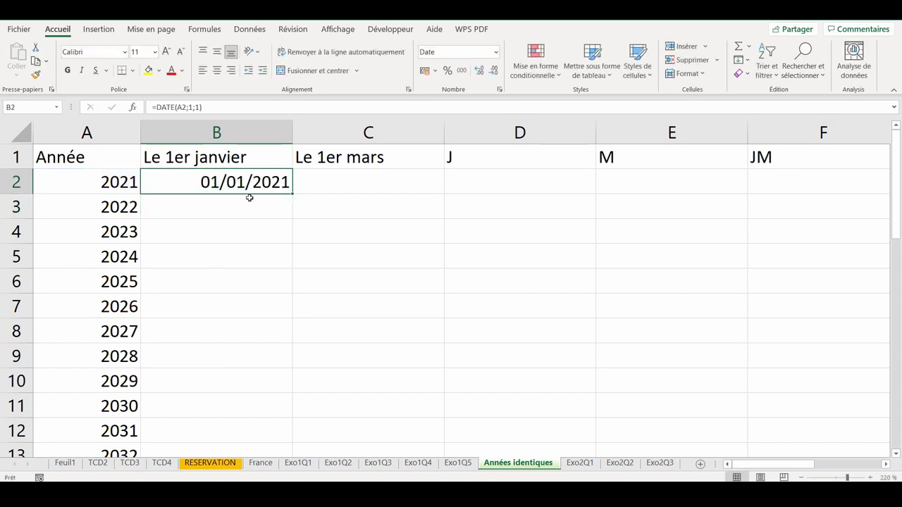
Step: Enter =DATE(A2;3;1) in C2, giving 01/03/2021, and select B2:C2 for formatting
{"action": "left_click", "coordinate": [330, 184]}
{"action": "type", "text": "=date"}
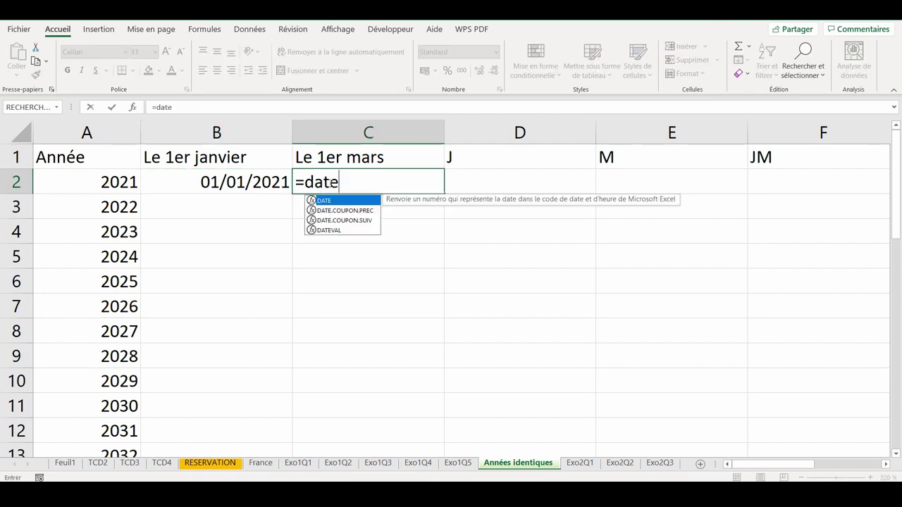
{"action": "type", "text": "("}
{"action": "left_click", "coordinate": [129, 182]}
{"action": "type", "text": ";"}
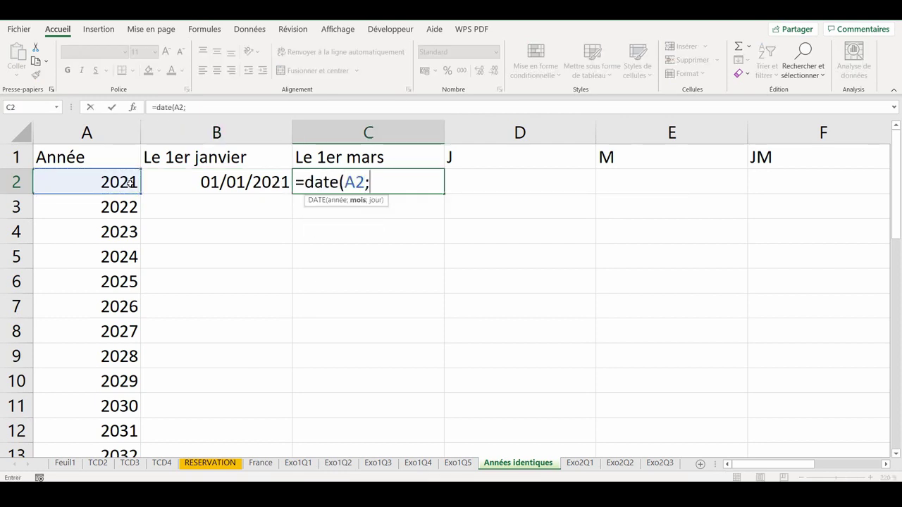
{"action": "type", "text": "3;1"}
{"action": "type", "text": ")"}
{"action": "key", "text": "Return"}
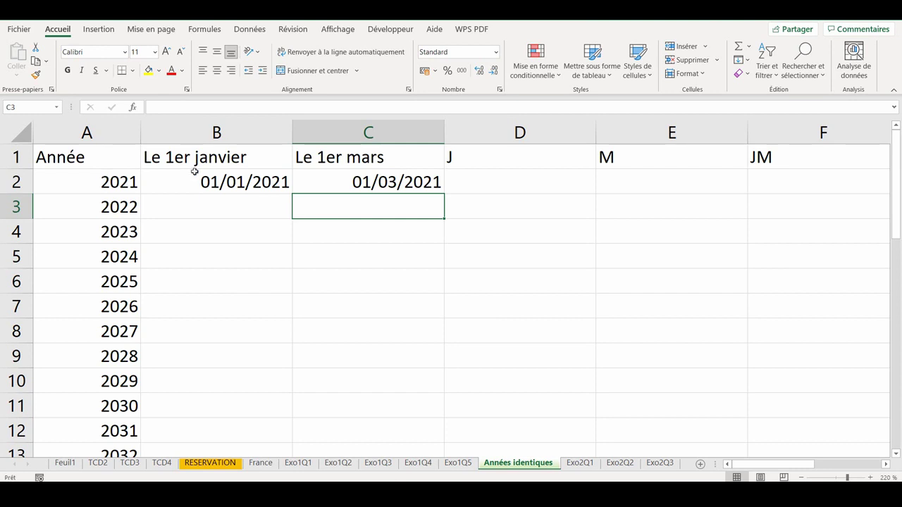
{"action": "left_click", "coordinate": [286, 180]}
{"action": "left_click_drag", "start_coordinate": [286, 179], "coordinate": [299, 182]}
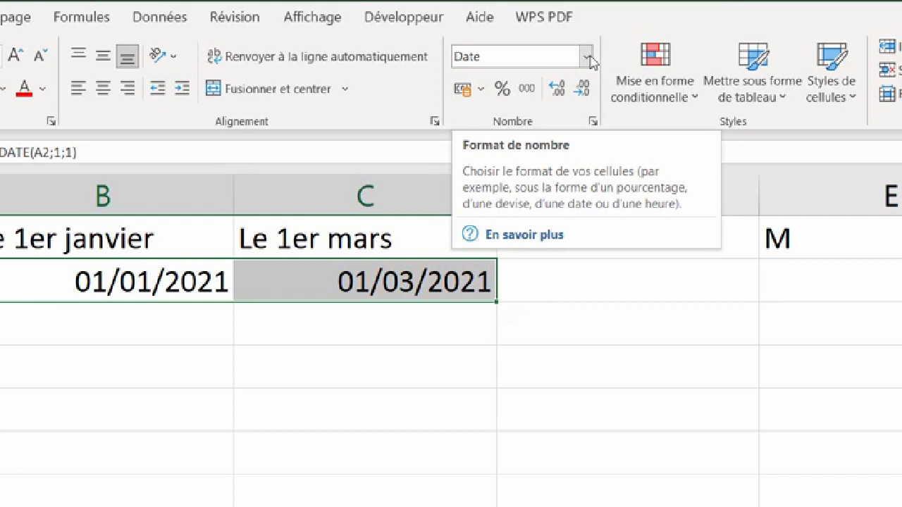
{"action": "left_click", "coordinate": [498, 54]}
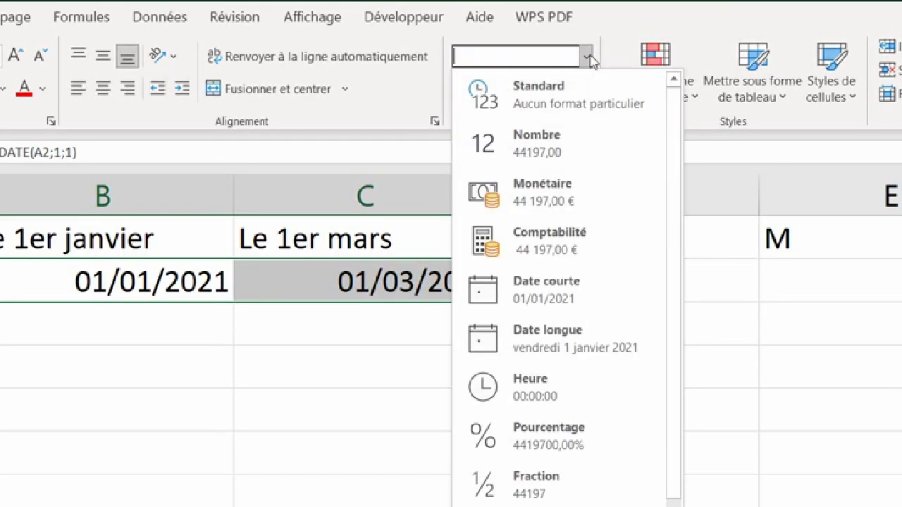
Step: Format B2:C2 as Date longue and copy both date formulas down every year row
{"action": "left_click", "coordinate": [585, 342]}
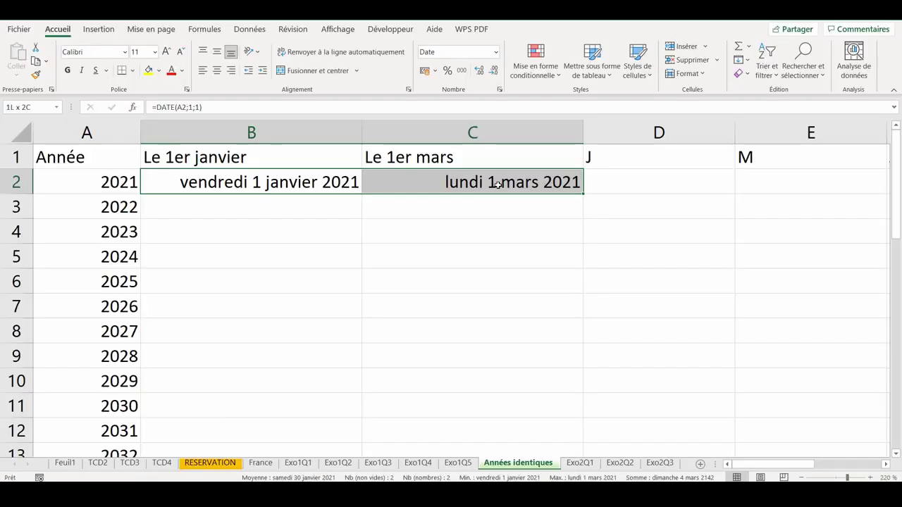
{"action": "double_click", "coordinate": [582, 193]}
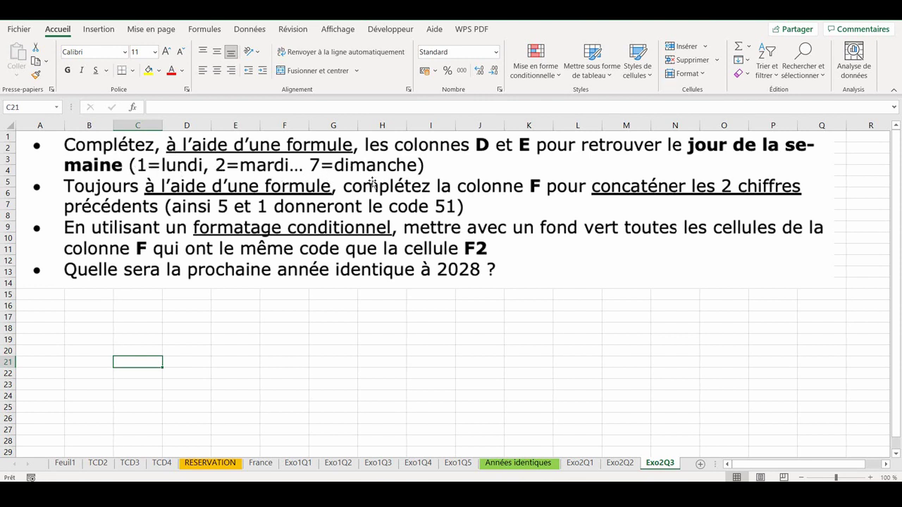
Step: Return to Années identiques and bring up the Formules DateHeure function list
{"action": "left_click", "coordinate": [520, 463]}
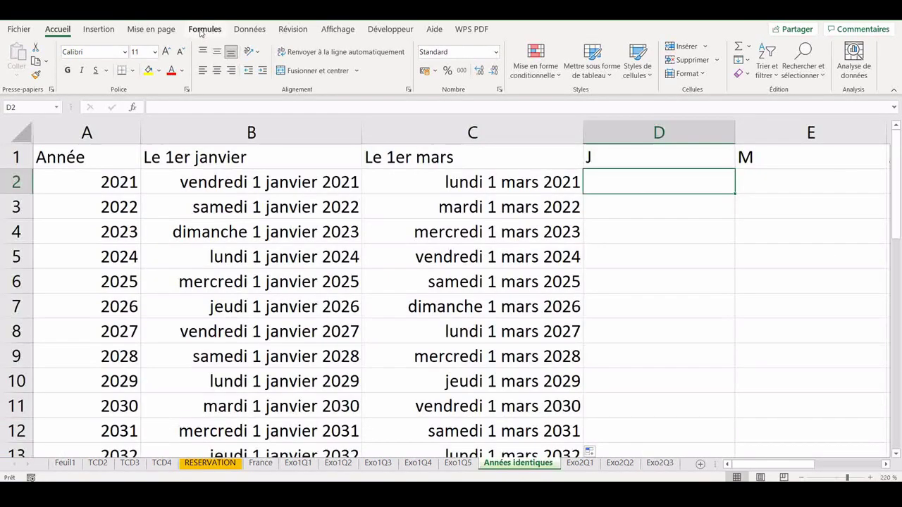
{"action": "left_click", "coordinate": [205, 29]}
{"action": "left_click", "coordinate": [221, 78]}
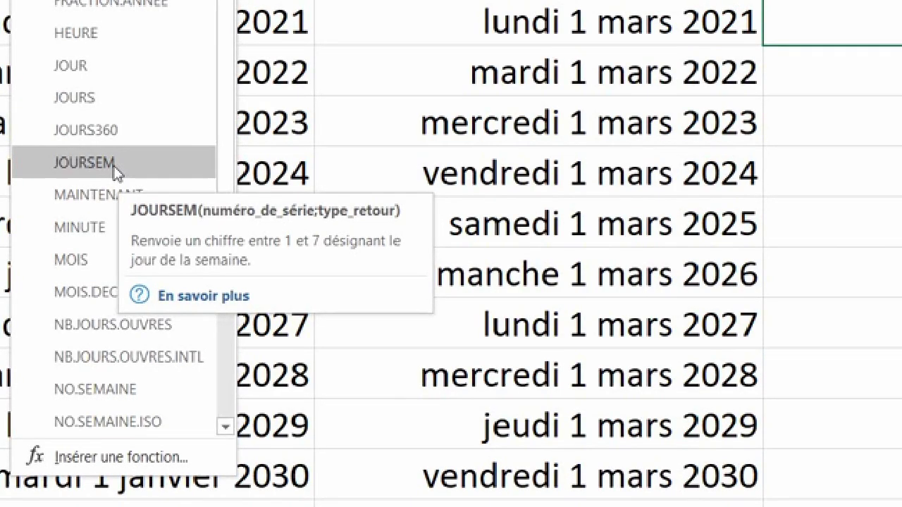
Step: Enter =JOURSEM(B2;2) in D2, giving 5, and fill it down the J column
{"action": "left_click", "coordinate": [115, 170]}
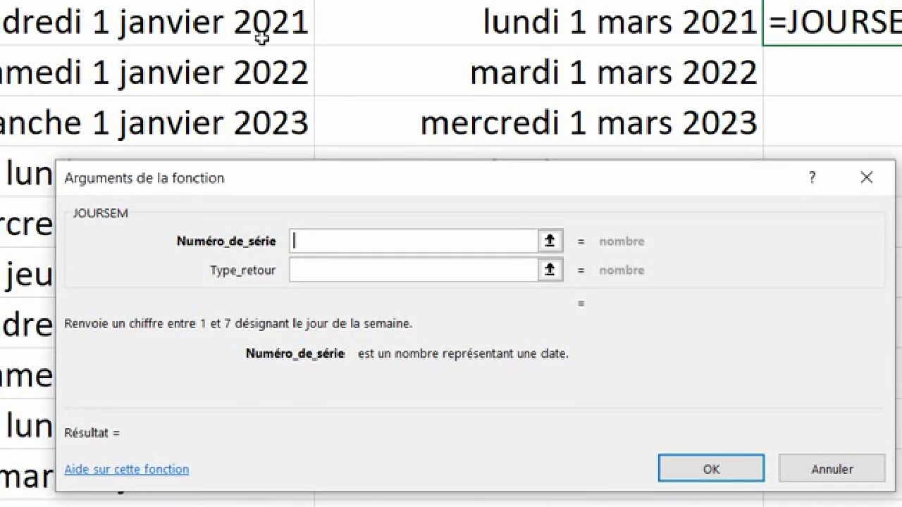
{"action": "left_click", "coordinate": [183, 24]}
{"action": "left_click", "coordinate": [317, 272]}
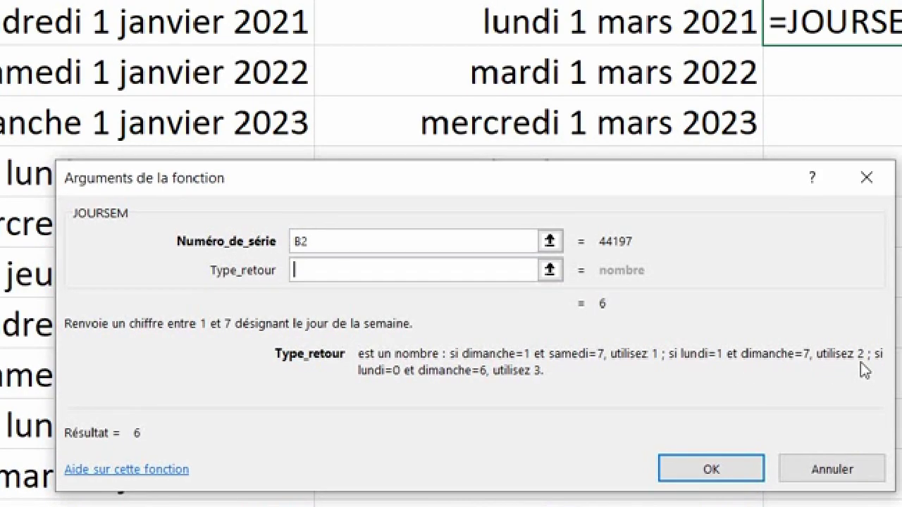
{"action": "type", "text": "2"}
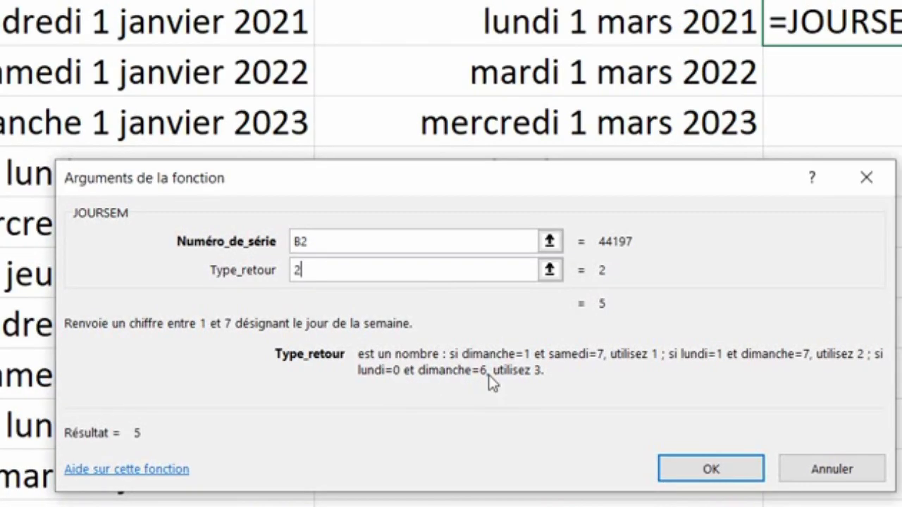
{"action": "left_click", "coordinate": [712, 470]}
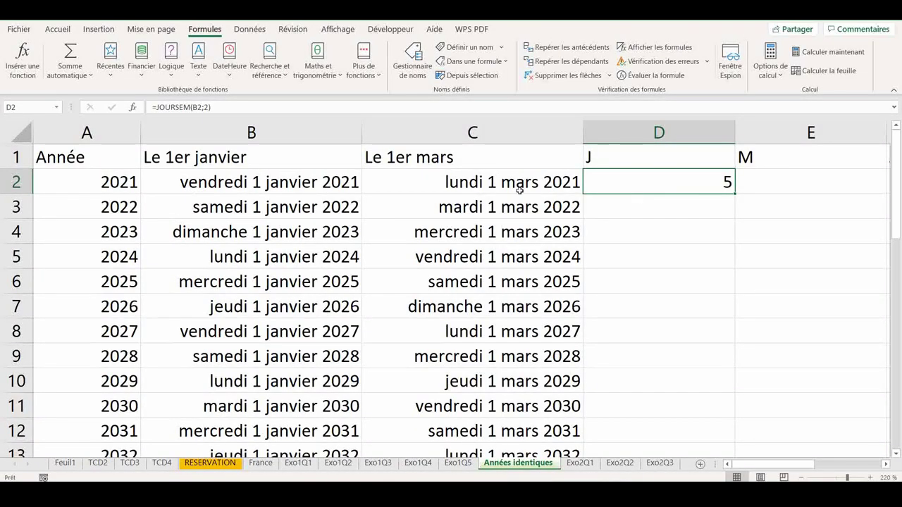
{"action": "double_click", "coordinate": [735, 194]}
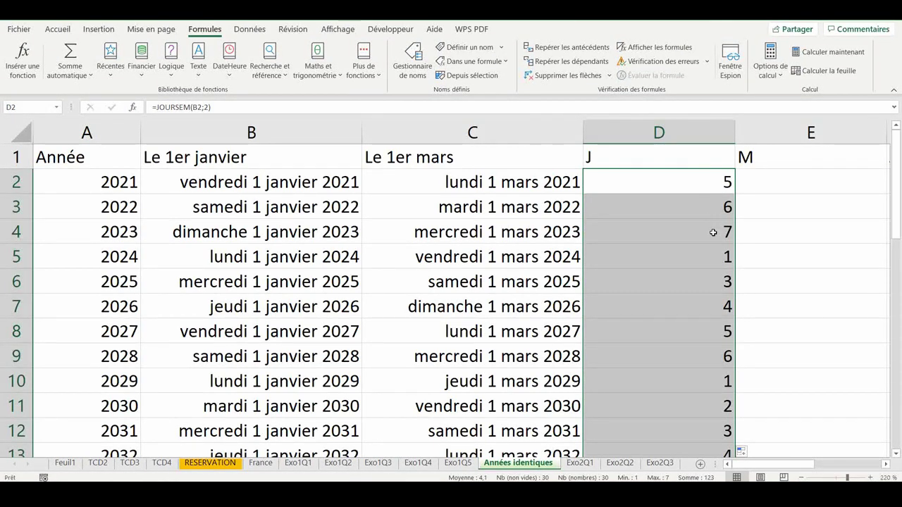
{"action": "left_click", "coordinate": [715, 260]}
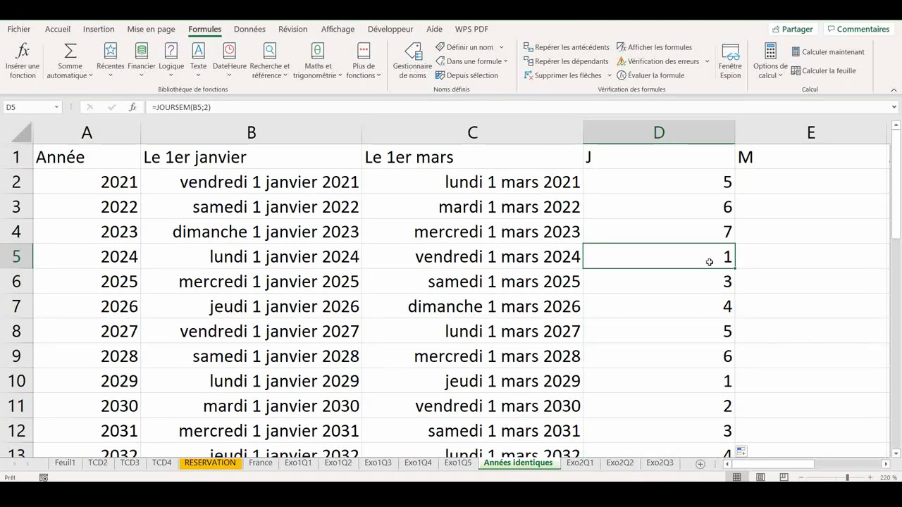
{"action": "key", "text": "Up"}
{"action": "key", "text": "Up"}
{"action": "key", "text": "Up"}
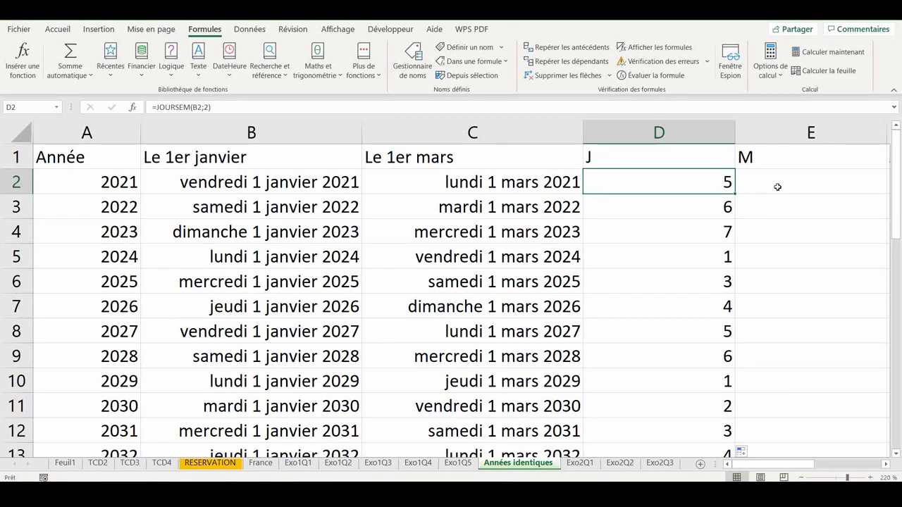
Step: Copy the weekday formula to E2 as =JOURSEM(C2;2) and fill it down the M column
{"action": "left_click_drag", "start_coordinate": [734, 196], "coordinate": [835, 188]}
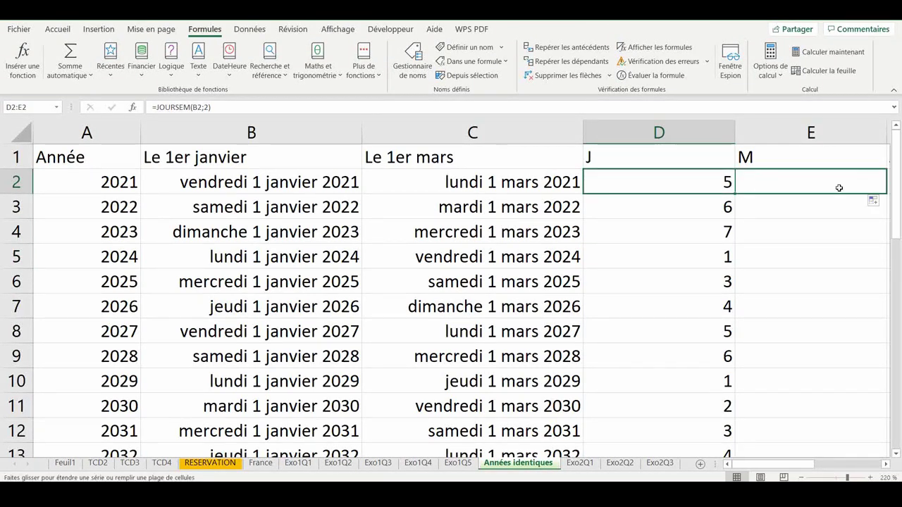
{"action": "double_click", "coordinate": [820, 183]}
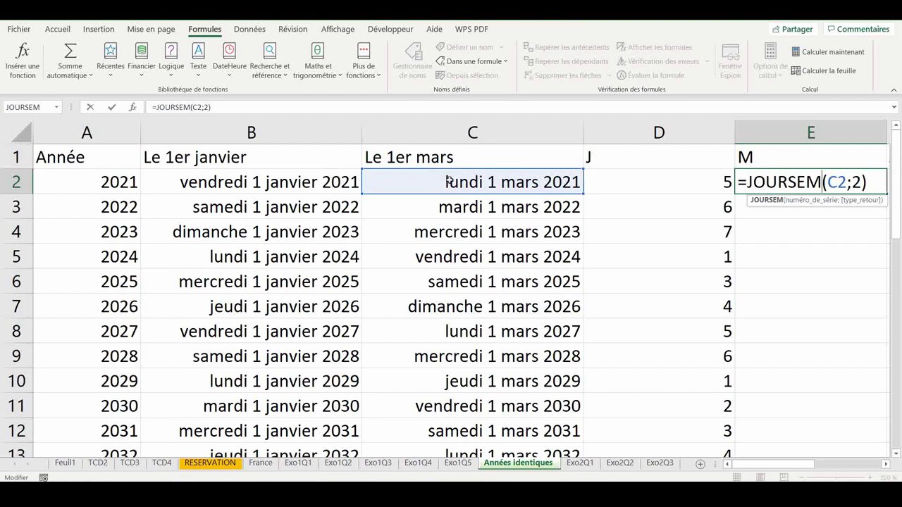
{"action": "key", "text": "ctrl+Return"}
{"action": "double_click", "coordinate": [886, 195]}
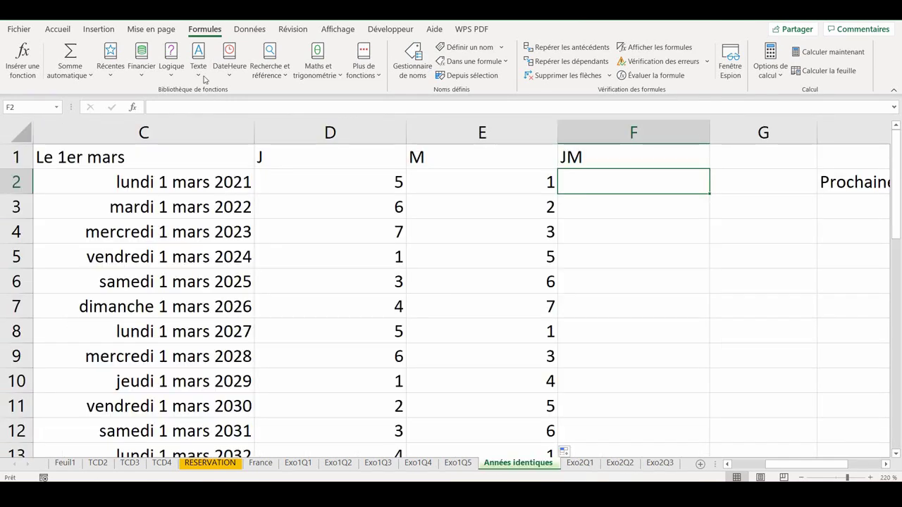
Step: Try a CONCAT(D2;E2) formula in F2, giving 51, then delete it
{"action": "left_click", "coordinate": [201, 76]}
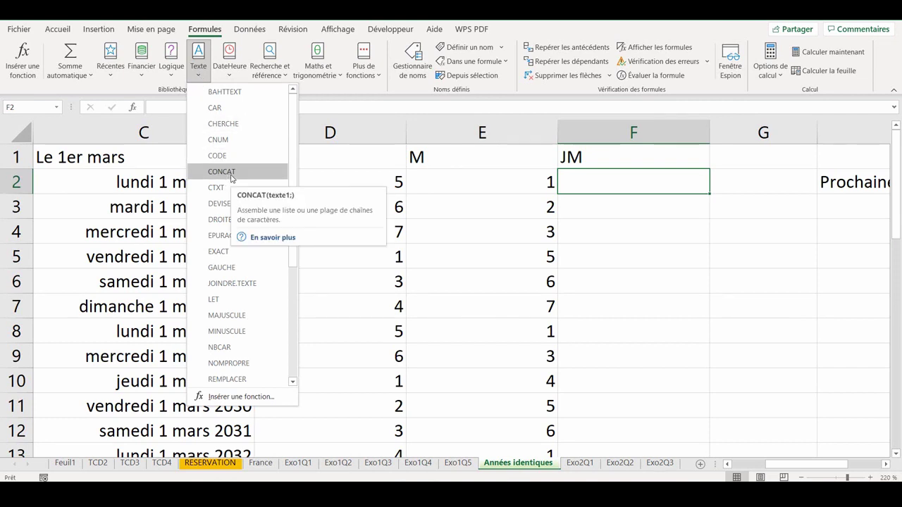
{"action": "left_click", "coordinate": [231, 178]}
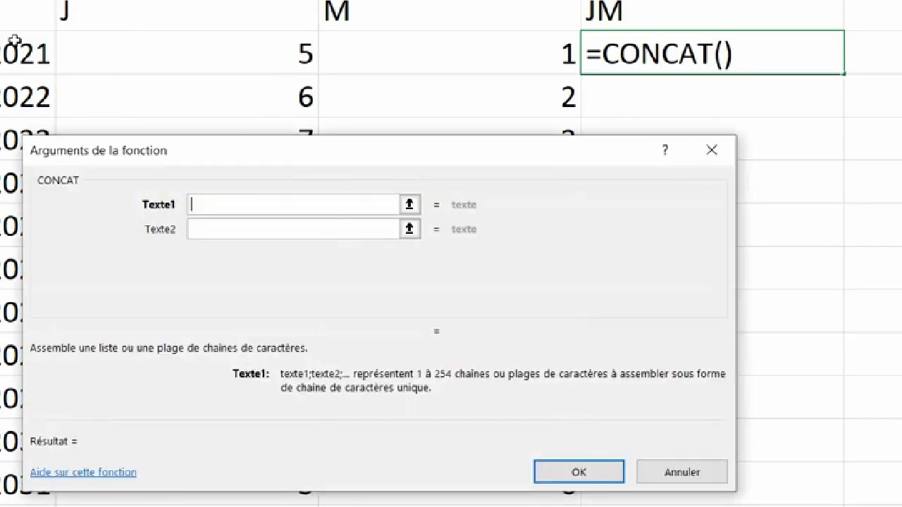
{"action": "left_click", "coordinate": [392, 188]}
{"action": "left_click", "coordinate": [207, 230]}
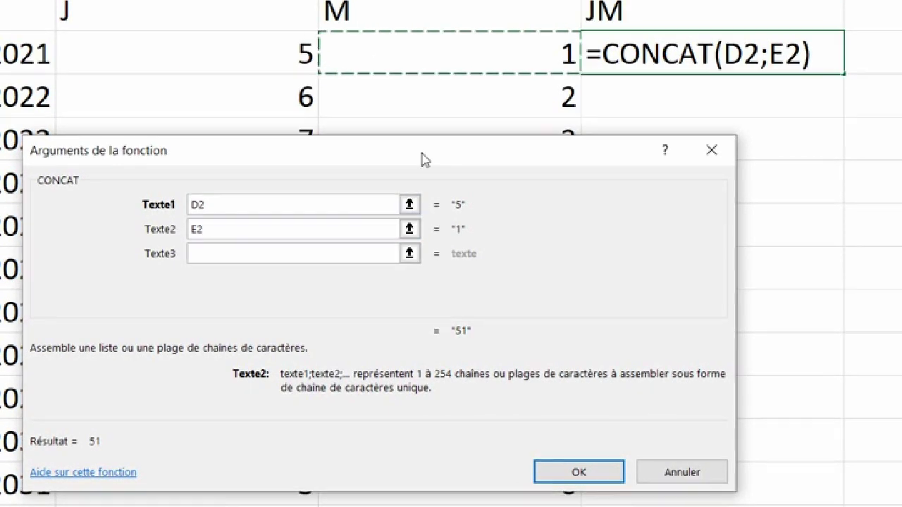
{"action": "left_click", "coordinate": [598, 476]}
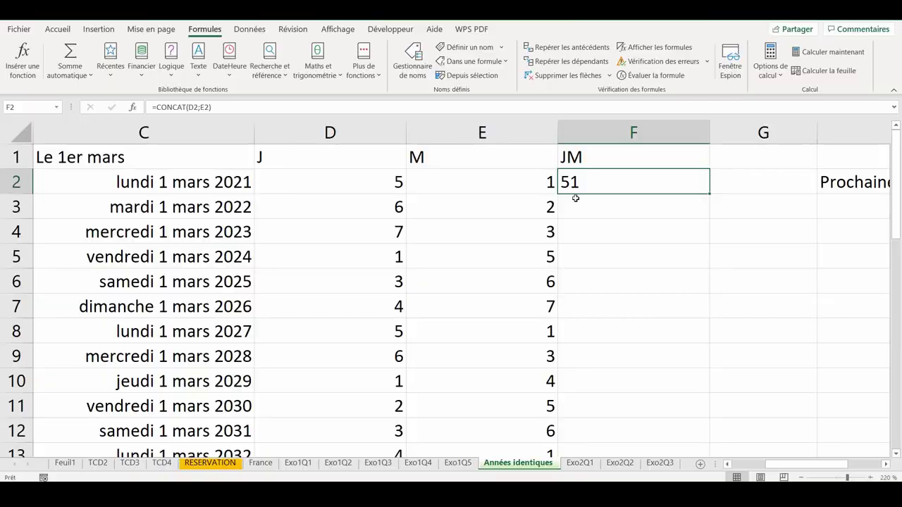
{"action": "key", "text": "Delete"}
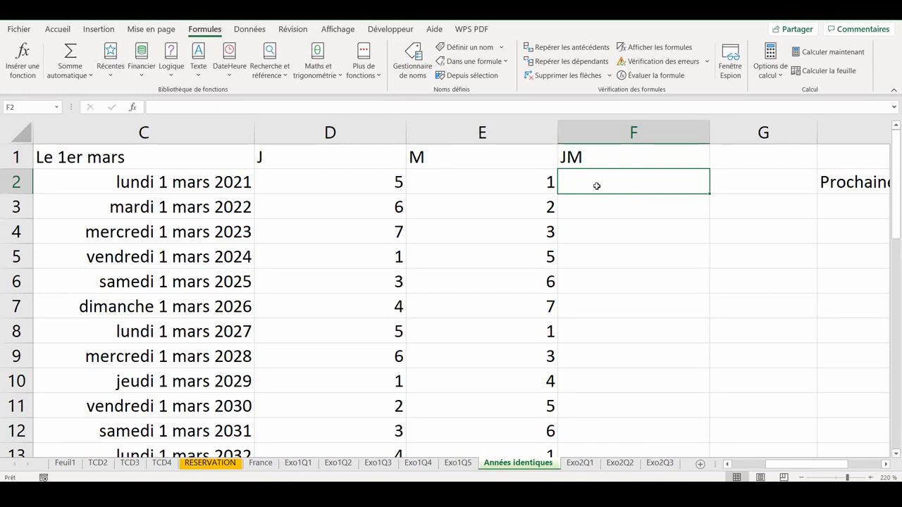
Step: Enter =D2&E2 in F2 and fill it down the JM column
{"action": "type", "text": "="}
{"action": "left_click", "coordinate": [379, 184]}
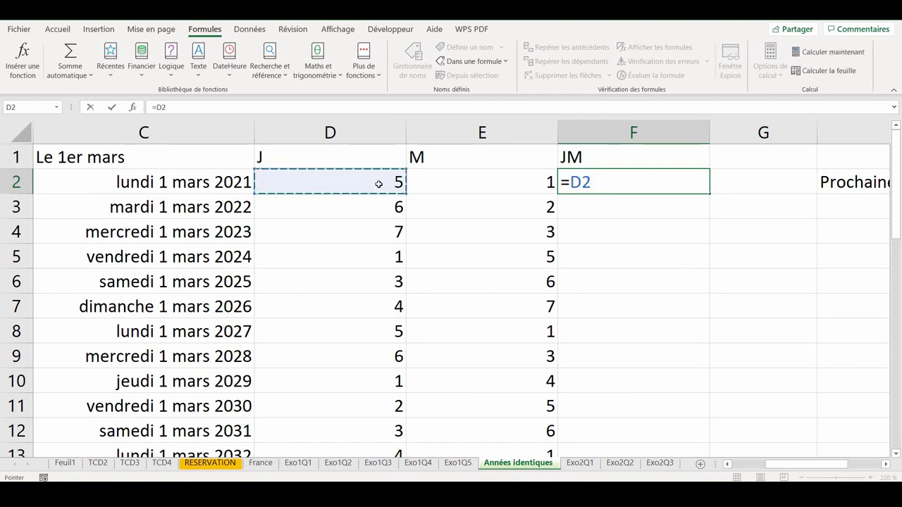
{"action": "type", "text": "&"}
{"action": "left_click", "coordinate": [478, 181]}
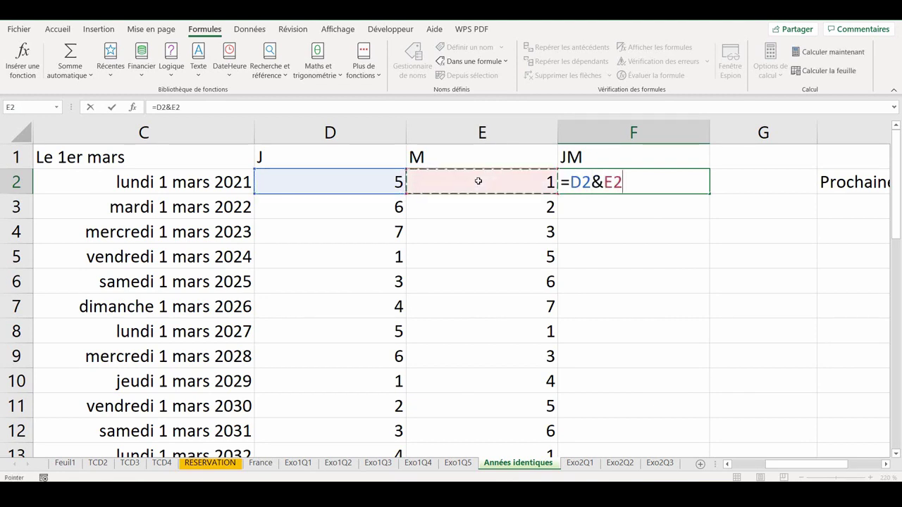
{"action": "key", "text": "Return"}
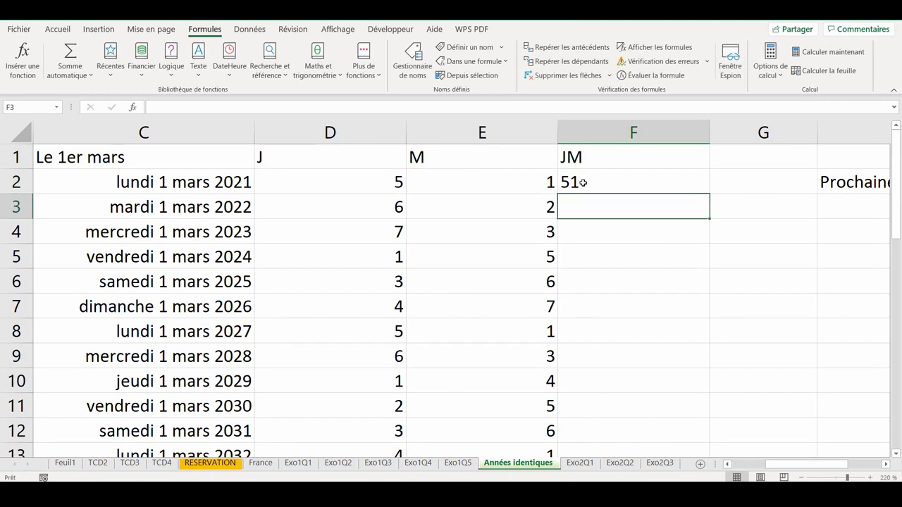
{"action": "left_click", "coordinate": [583, 182]}
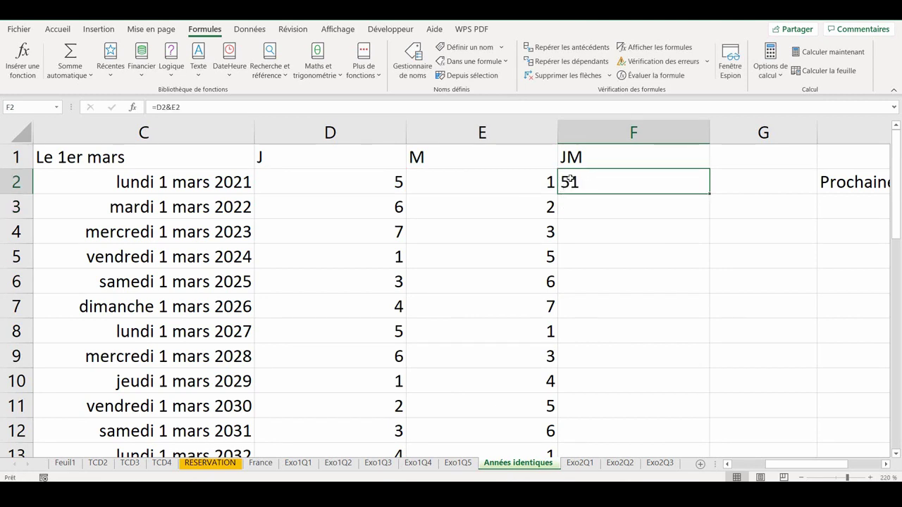
{"action": "double_click", "coordinate": [710, 194]}
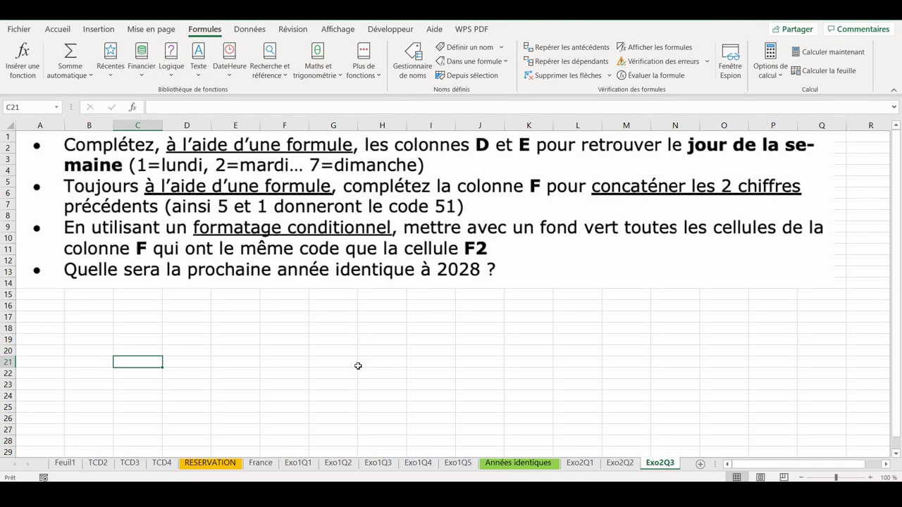
Step: Return to the Années identiques sheet and select the whole JM column (F)
{"action": "left_click", "coordinate": [546, 466]}
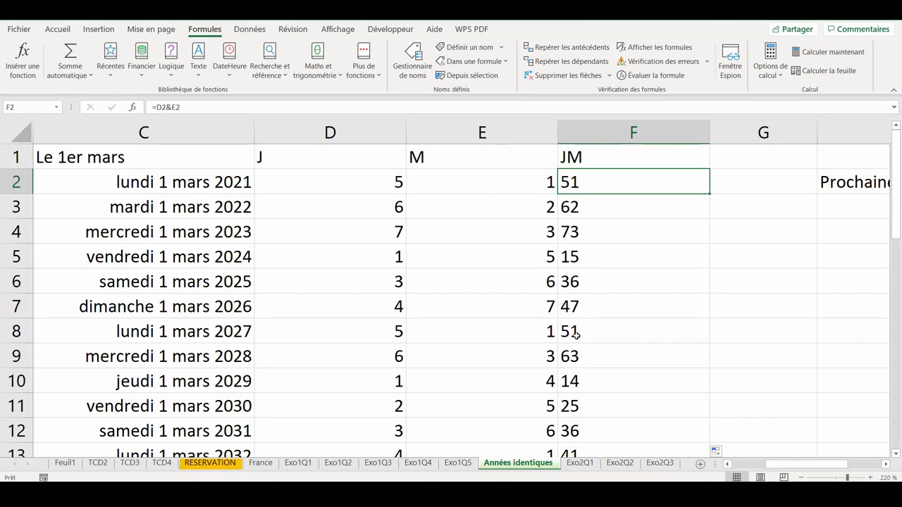
{"action": "left_click", "coordinate": [613, 129]}
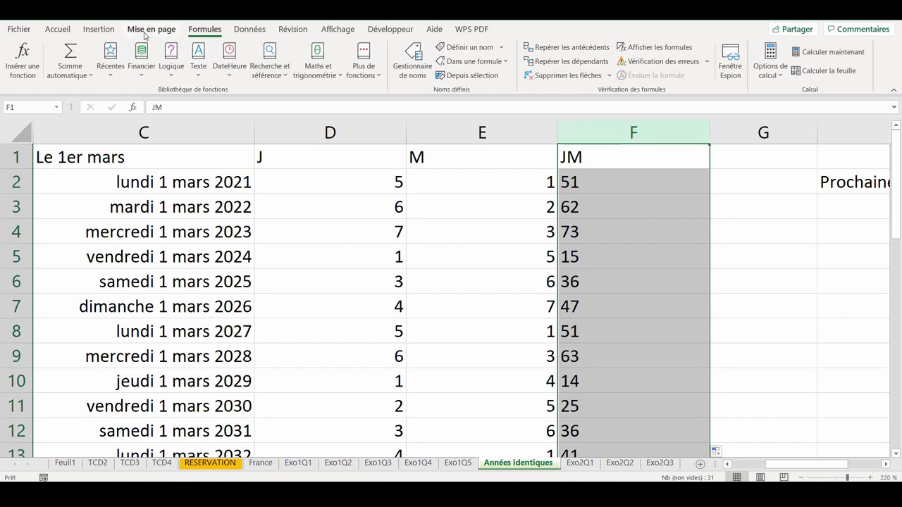
Step: Add an 'Égal à' rule giving JM cells equal to F2 green fill with dark green text
{"action": "left_click", "coordinate": [58, 29]}
{"action": "left_click", "coordinate": [527, 72]}
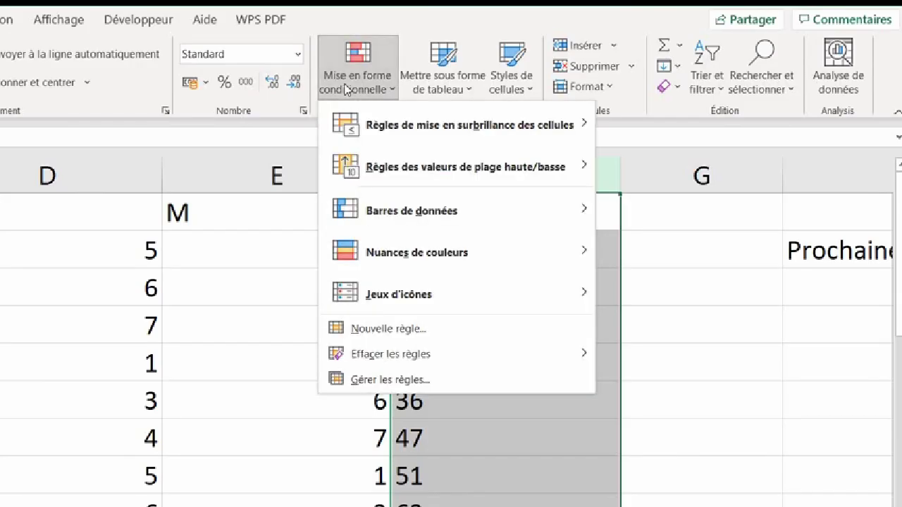
{"action": "mouse_move", "coordinate": [458, 125]}
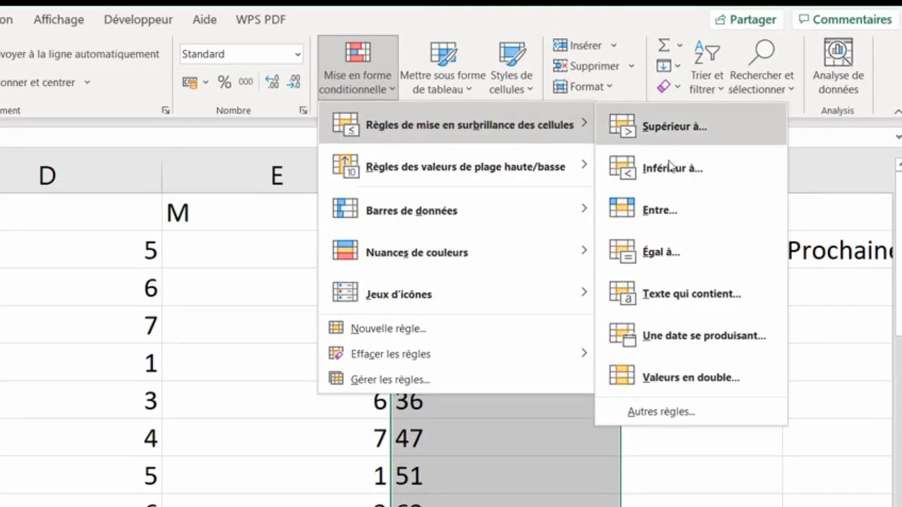
{"action": "left_click", "coordinate": [662, 252]}
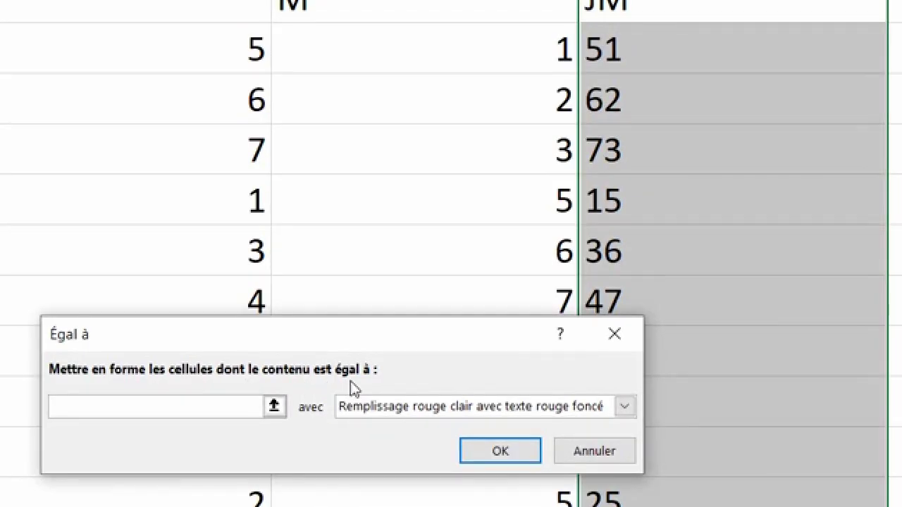
{"action": "left_click", "coordinate": [637, 45]}
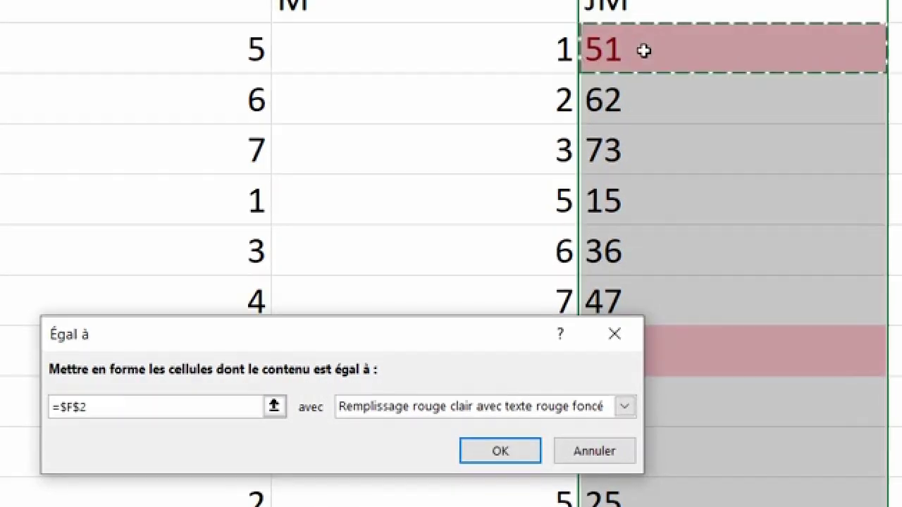
{"action": "left_click", "coordinate": [433, 407]}
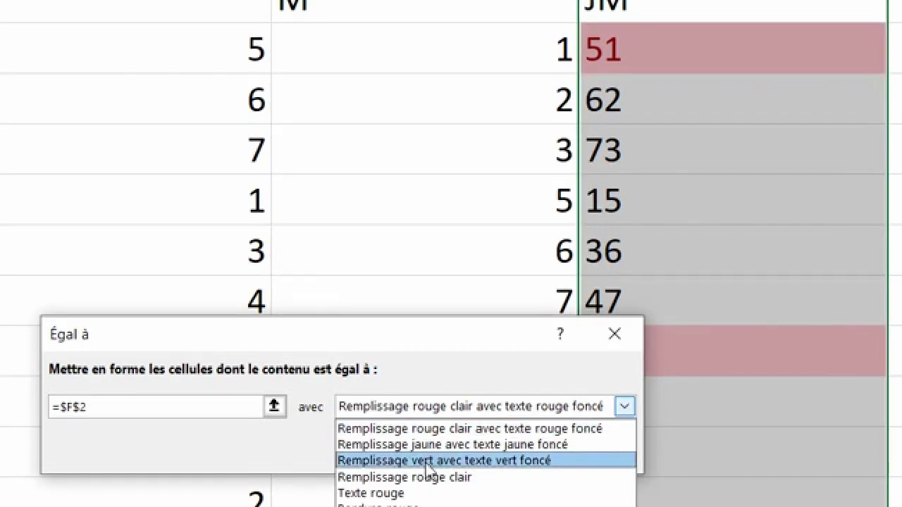
{"action": "left_click", "coordinate": [428, 461]}
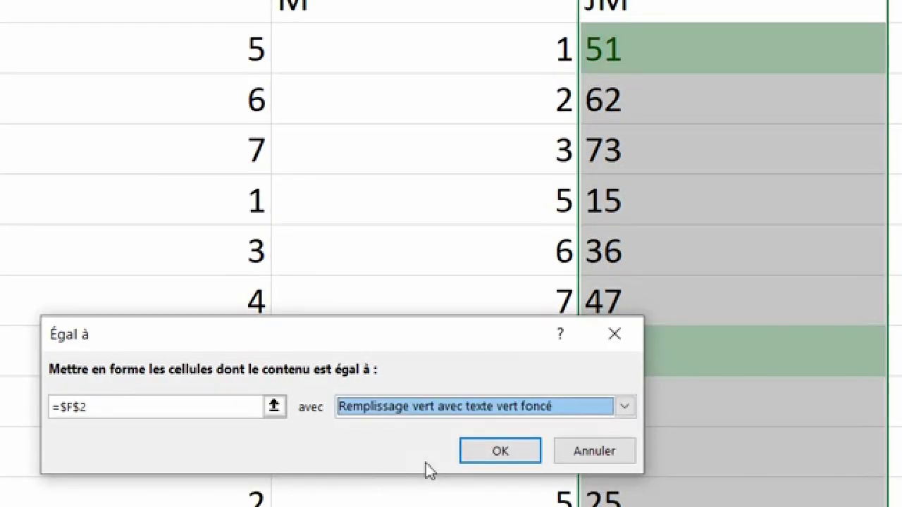
{"action": "left_click", "coordinate": [499, 453]}
{"action": "left_click", "coordinate": [716, 202]}
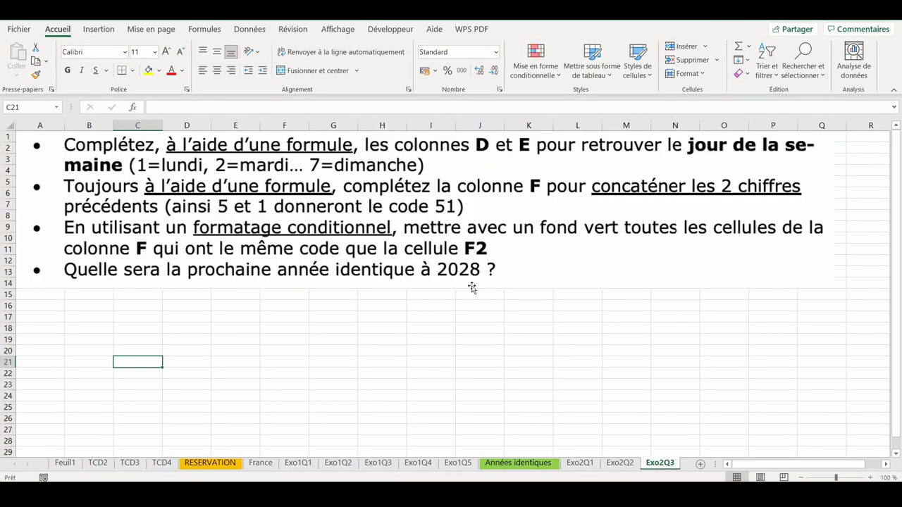
Step: Set the starting year in A2 to 2028 and scroll down to the green-highlighted 2056 row
{"action": "left_click", "coordinate": [518, 463]}
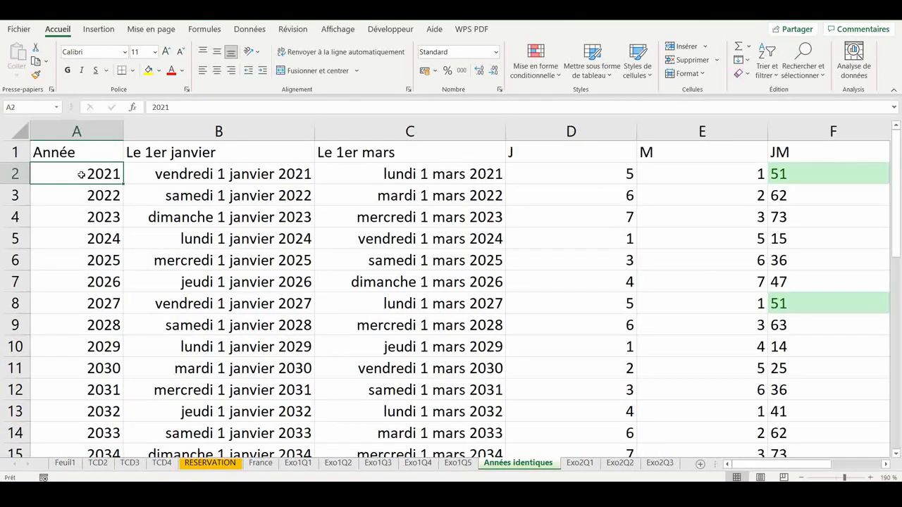
{"action": "type", "text": "2028"}
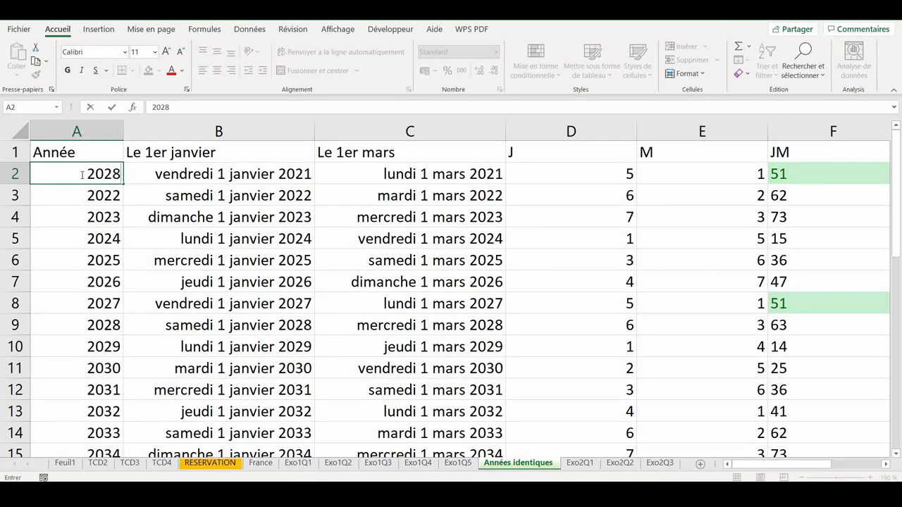
{"action": "key", "text": "Return"}
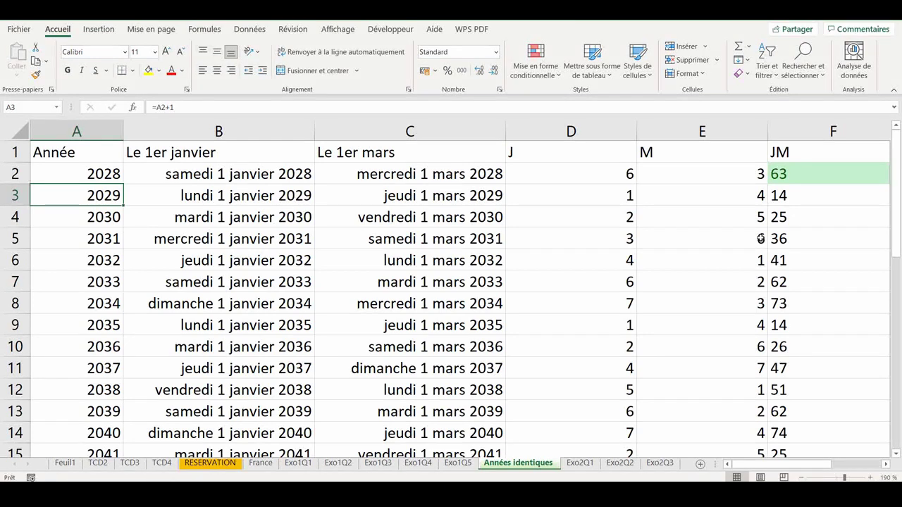
{"action": "scroll", "coordinate": [761, 238], "scroll_direction": "down", "scroll_amount": 4}
{"action": "scroll", "coordinate": [99, 384], "scroll_direction": "down", "scroll_amount": 2}
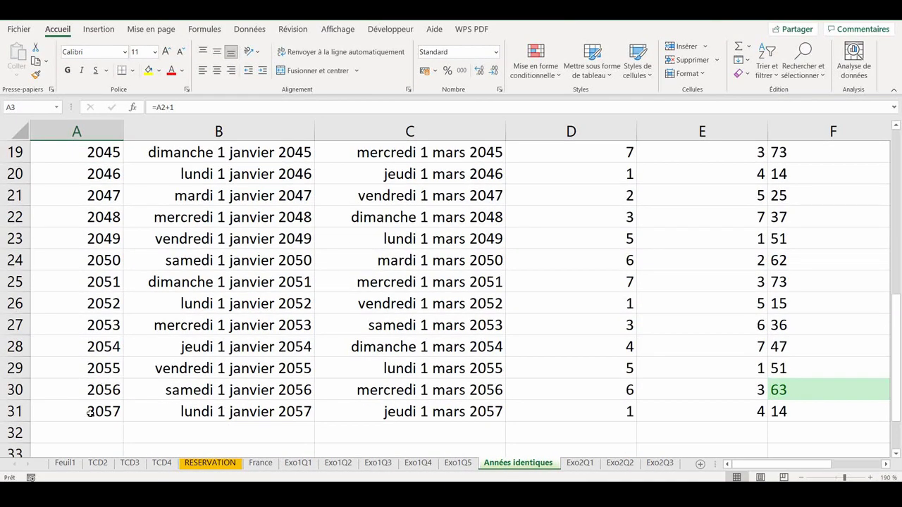